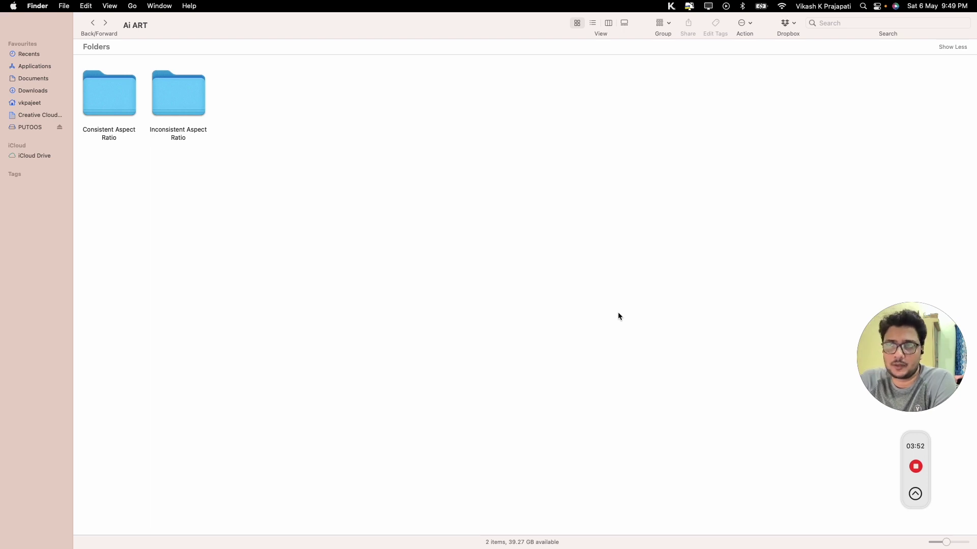
- Open the Consistent Aspect Ratio folder, then bring the Midjourney gallery in Chrome forward
double_click(104, 100)
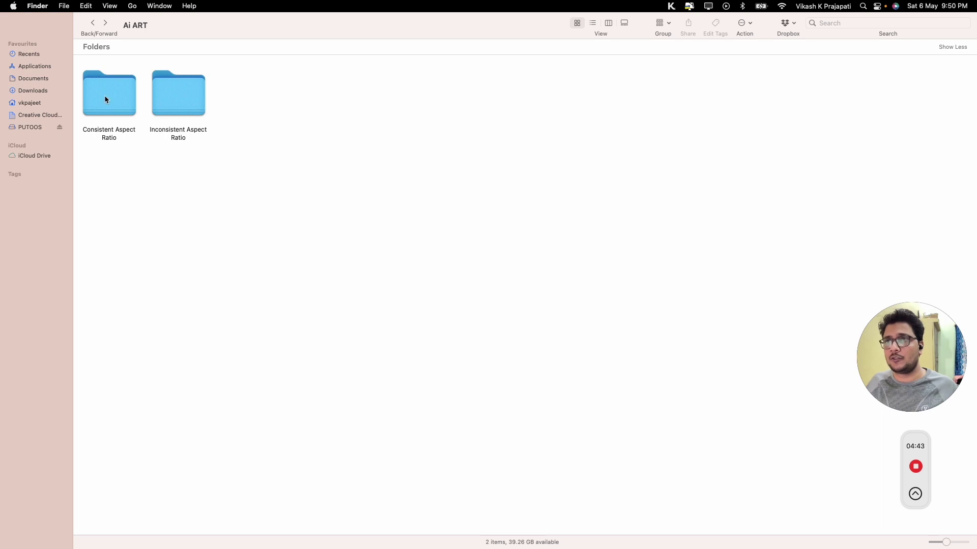
double_click(105, 98)
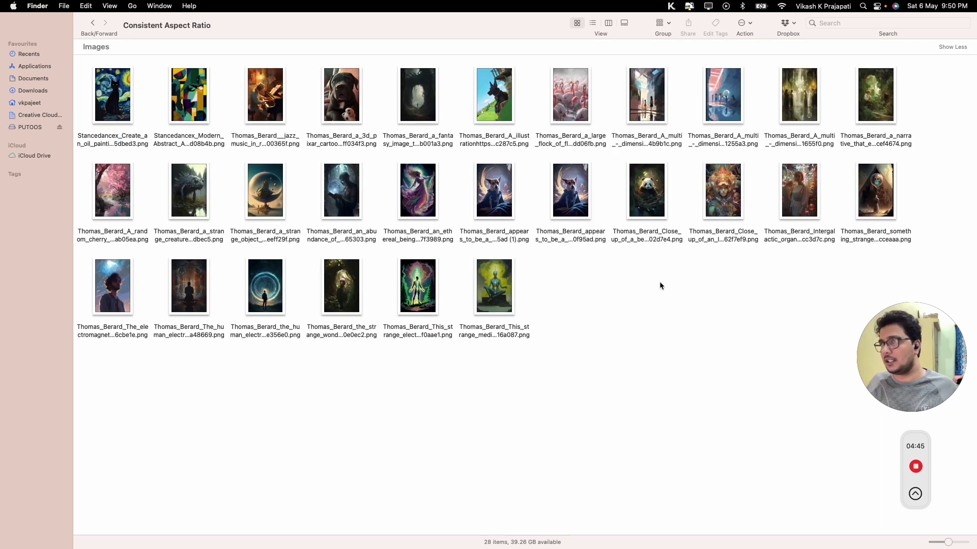
key("ctrl+Up")
left_click(347, 145)
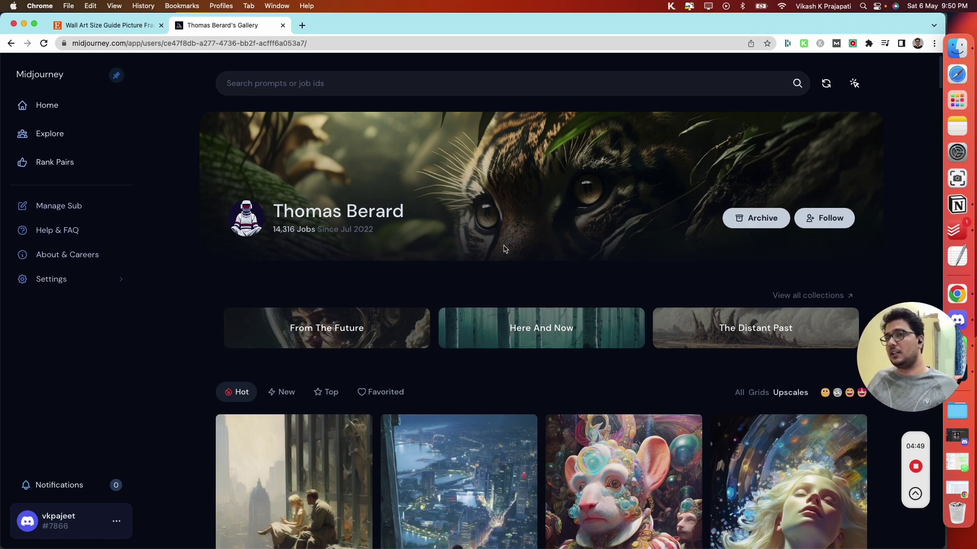
- Scroll through the Midjourney creator's gallery, briefly checking the Finder desktop
scroll(505, 249, "down", 6)
key("ctrl+Up")
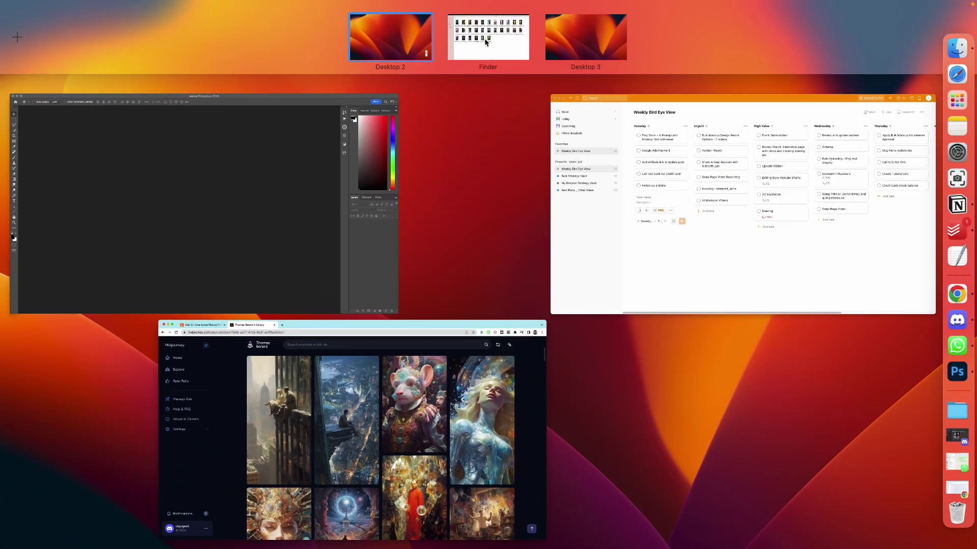
left_click(484, 38)
key("ctrl+Up")
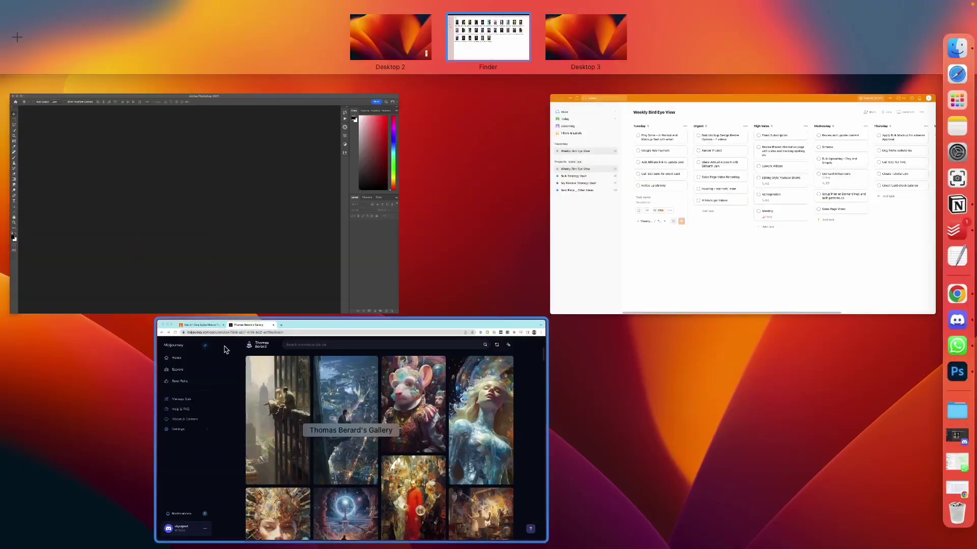
left_click(226, 350)
- Browse the gallery a bit more, then switch back to the Finder desktop
scroll(426, 240, "down", 10)
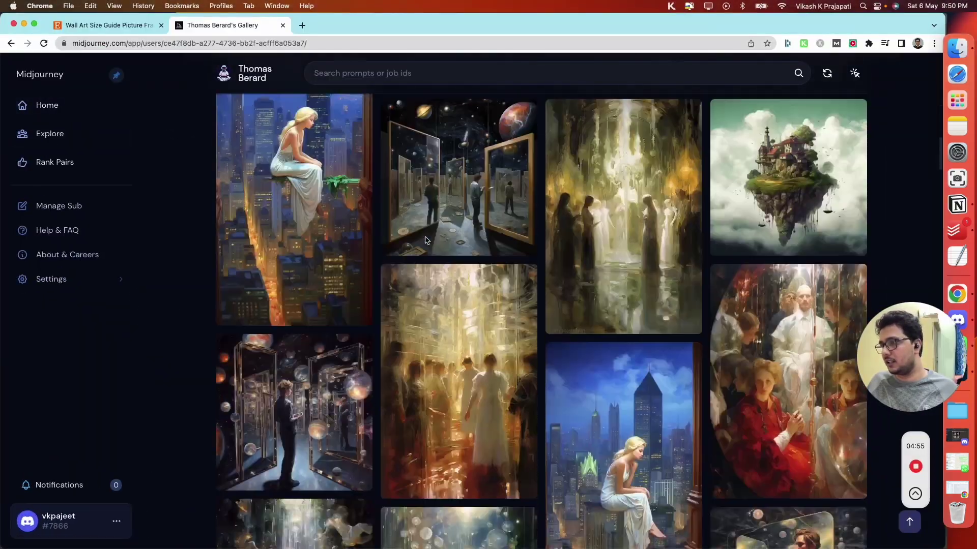
scroll(426, 241, "up", 15)
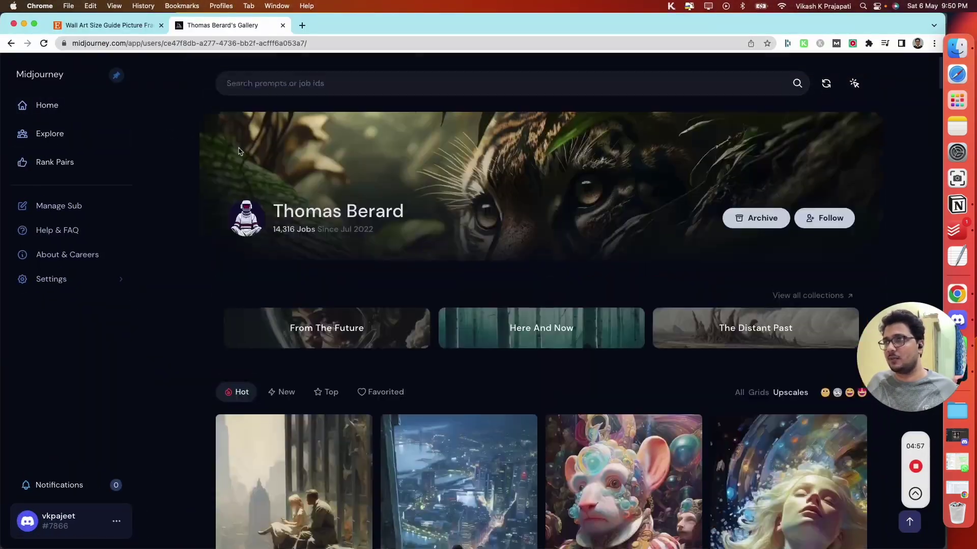
scroll(503, 222, "down", 6)
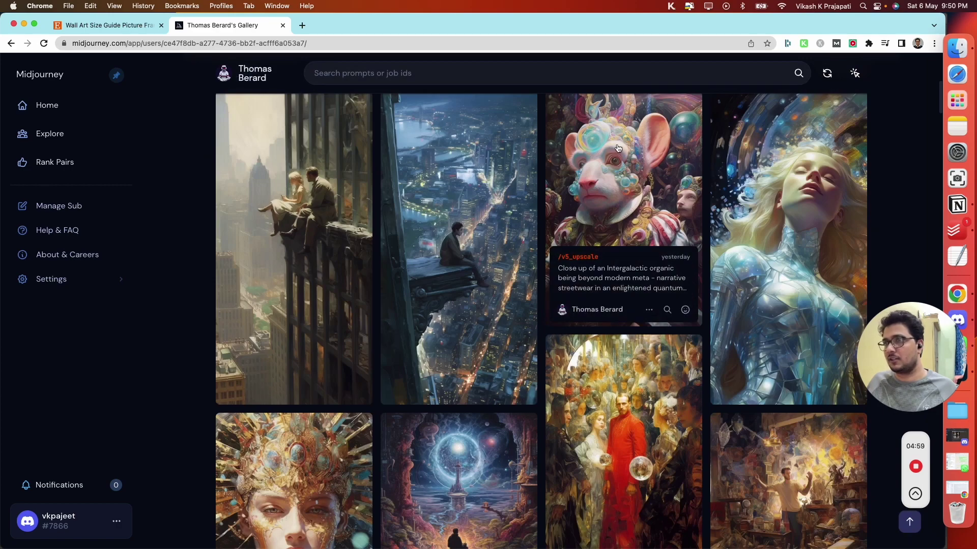
key("ctrl+Up")
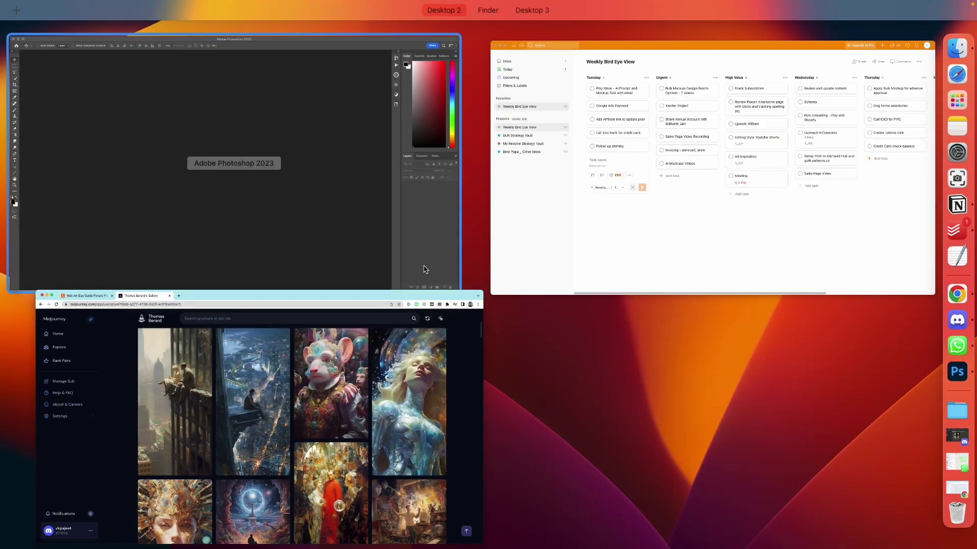
left_click(309, 201)
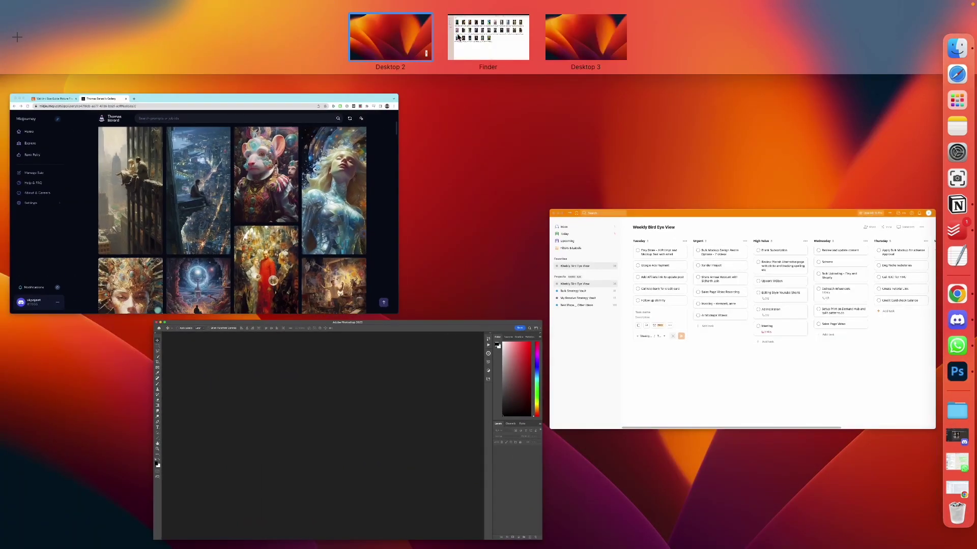
left_click(474, 37)
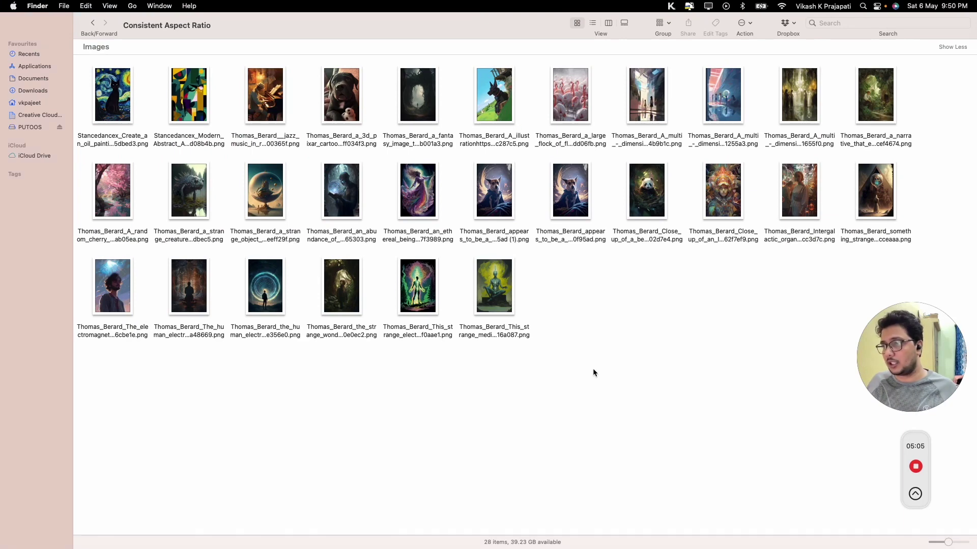
- Open the first Van Gogh-style cat image in Adobe Photoshop 2023 using Open With
left_click(93, 24)
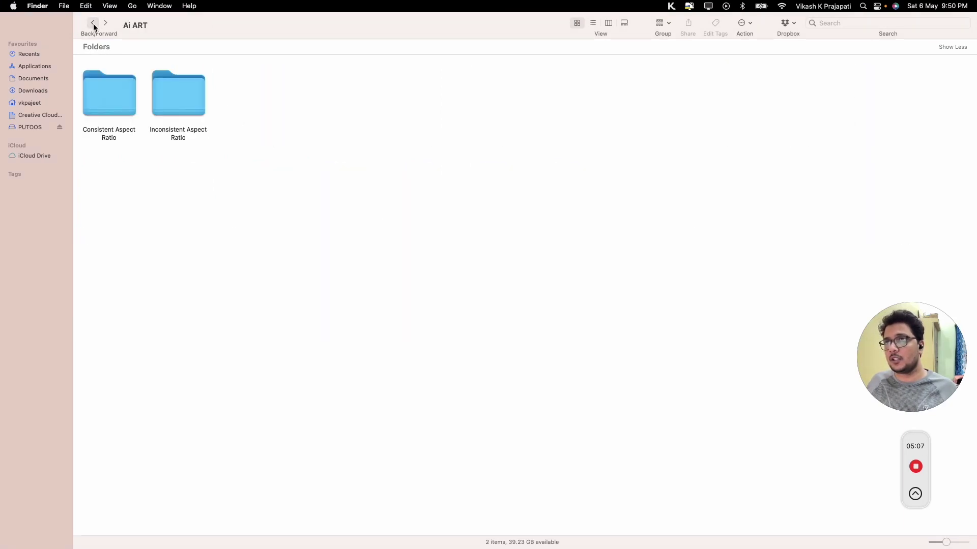
double_click(119, 93)
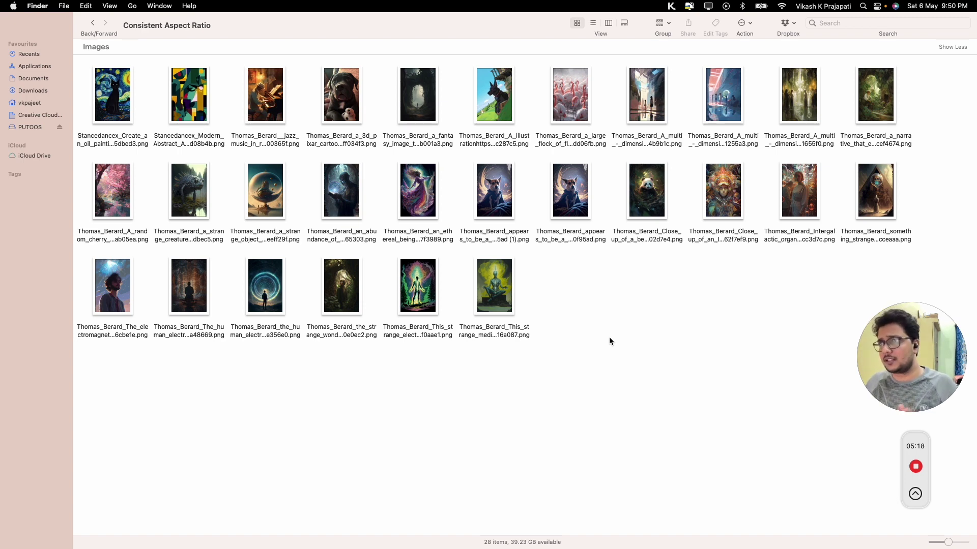
right_click(110, 87)
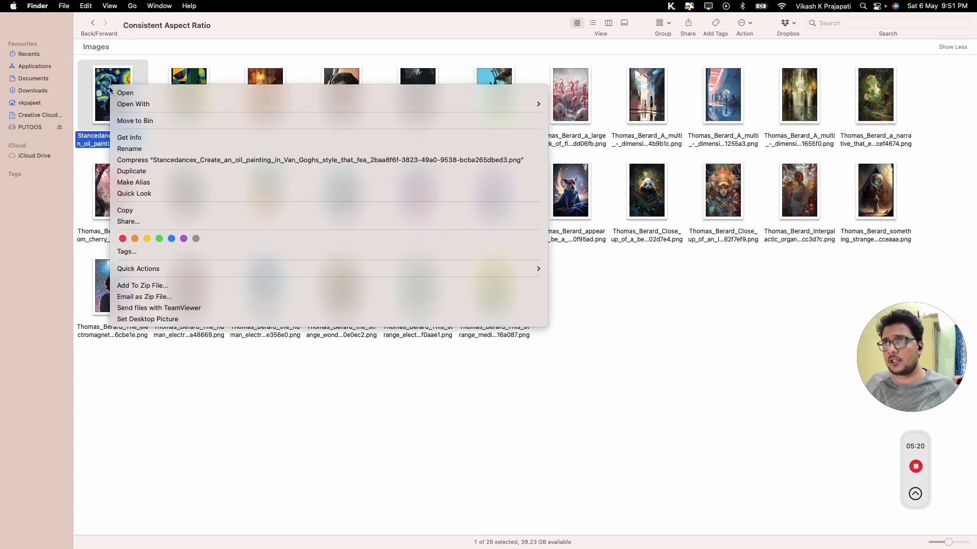
mouse_move(190, 104)
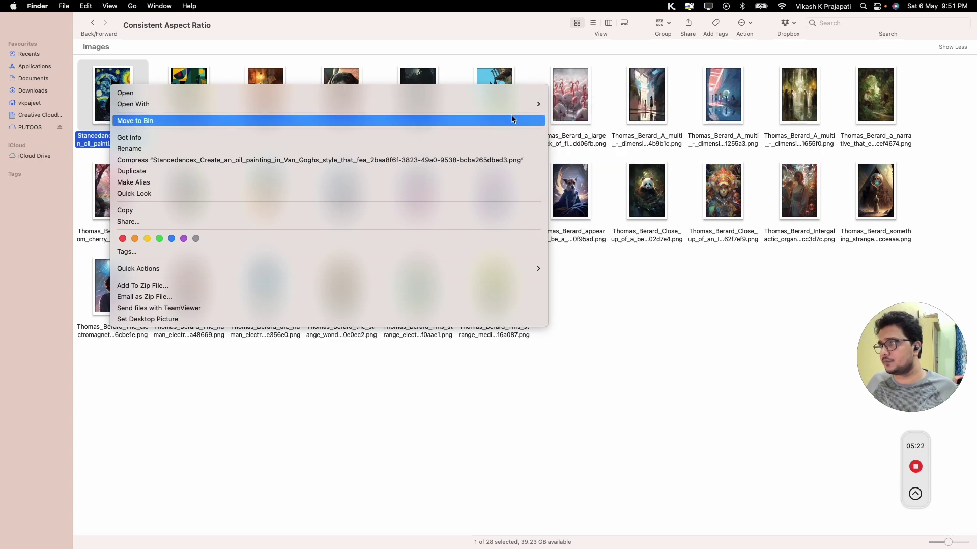
left_click(600, 132)
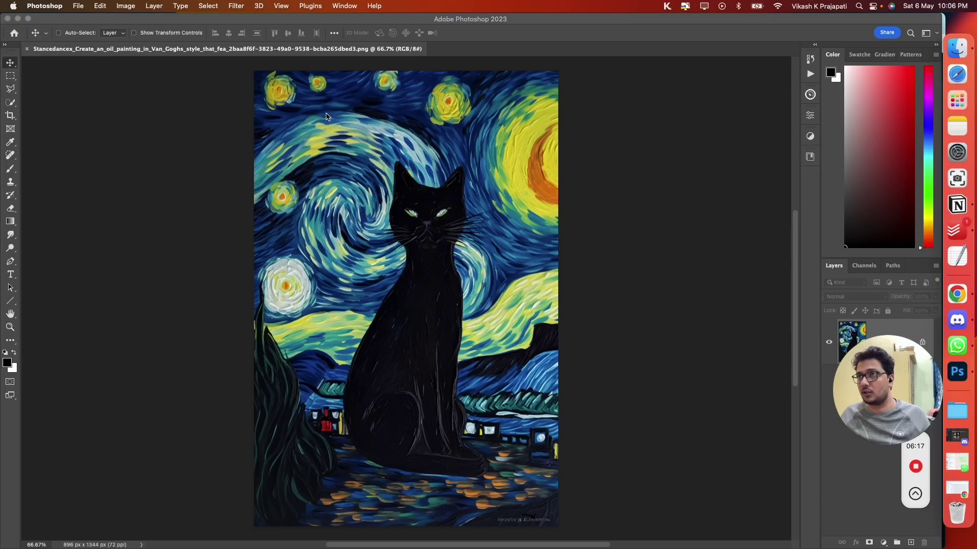
- Try Image Size at width 1000 px (height 1500), cancel it, and switch to cropping
left_click(127, 6)
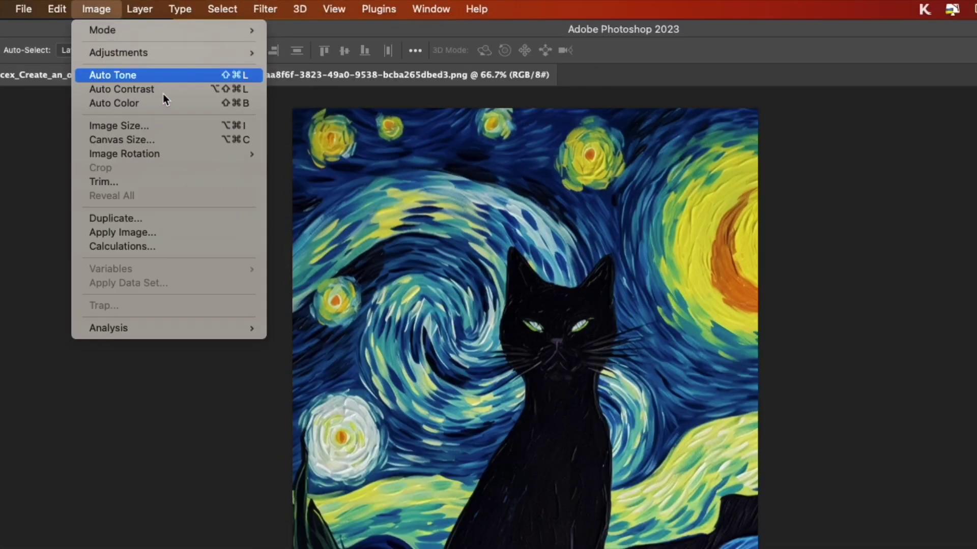
left_click(167, 81)
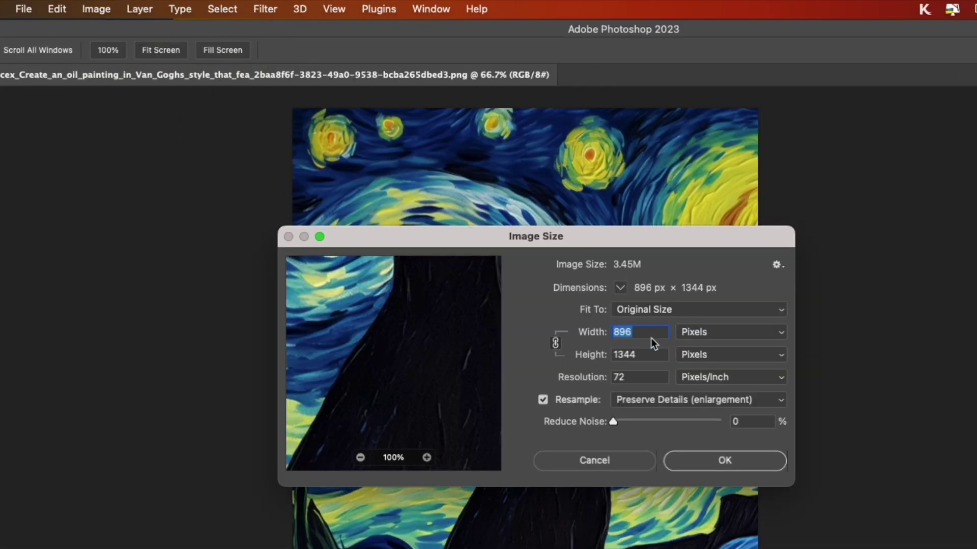
left_click(660, 335)
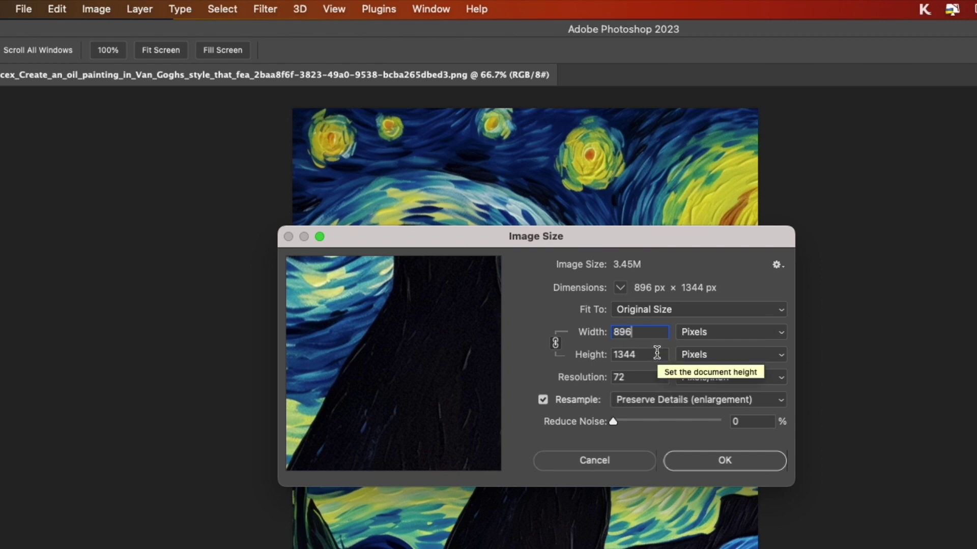
left_click_drag(655, 332, 576, 324)
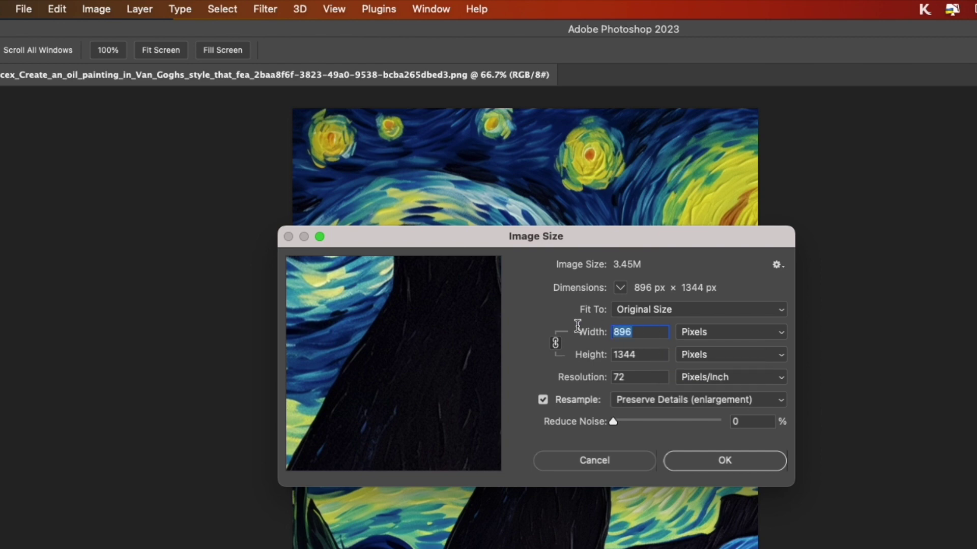
type("1000")
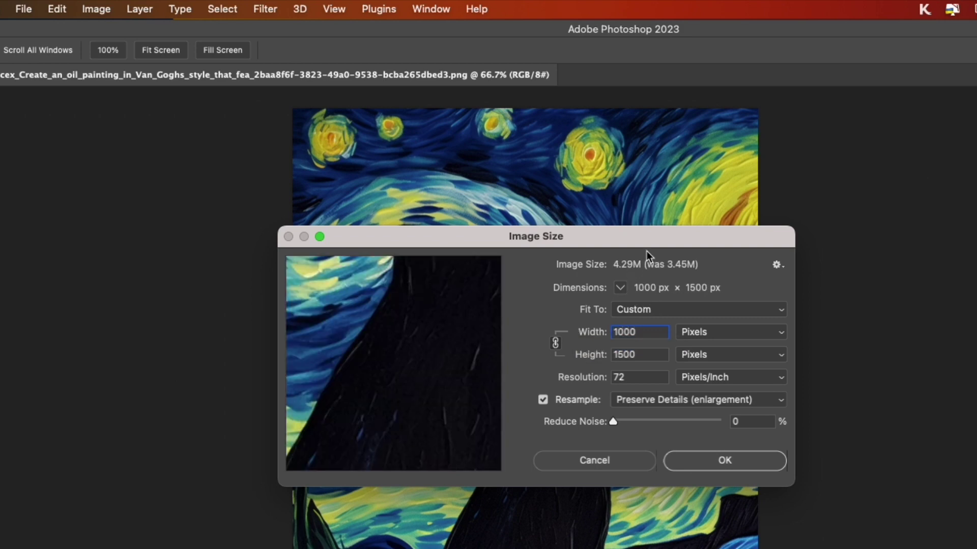
key("super+a")
left_click(654, 338)
double_click(653, 357)
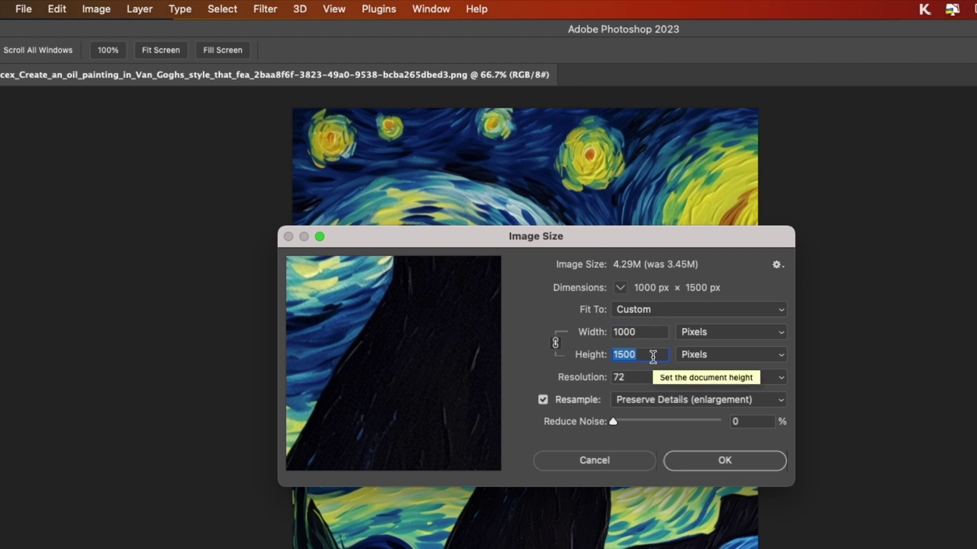
left_click(629, 461)
key("c")
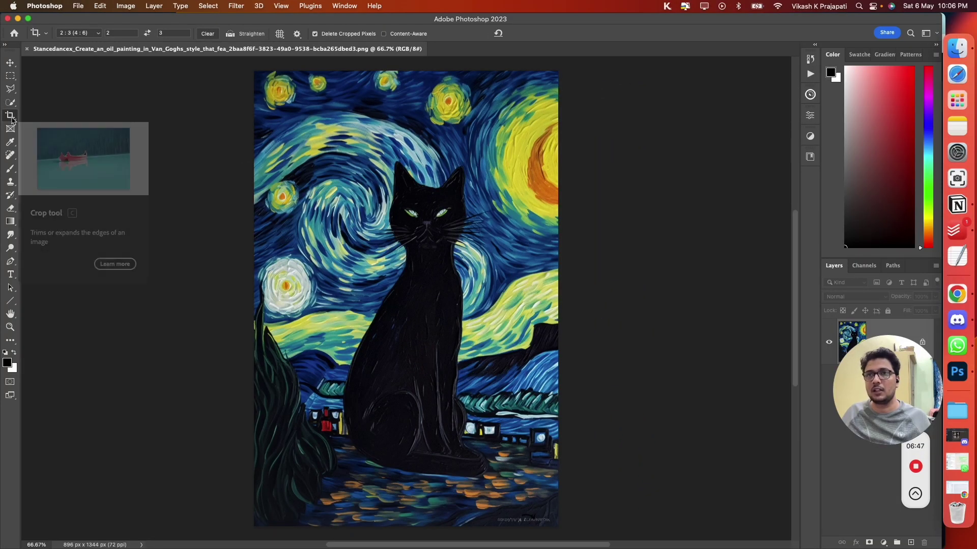
- Set up a crop box on the cat, trying 1:1 and then the 2:3 portrait ratio
left_click(11, 116)
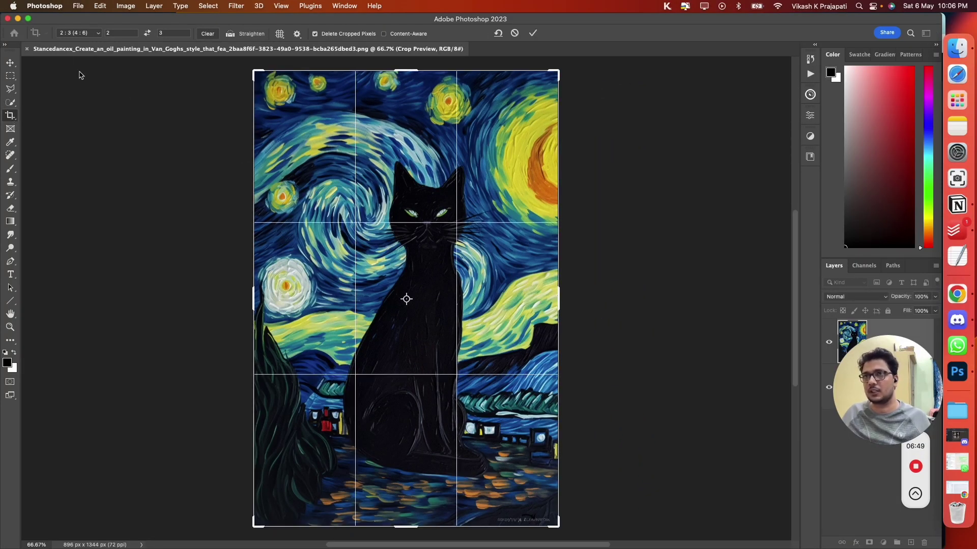
left_click(77, 33)
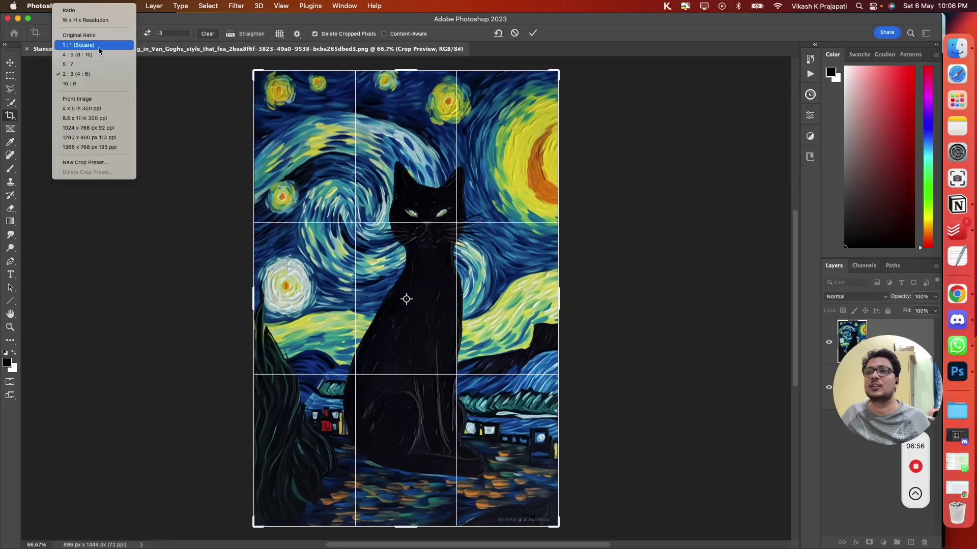
left_click(147, 75)
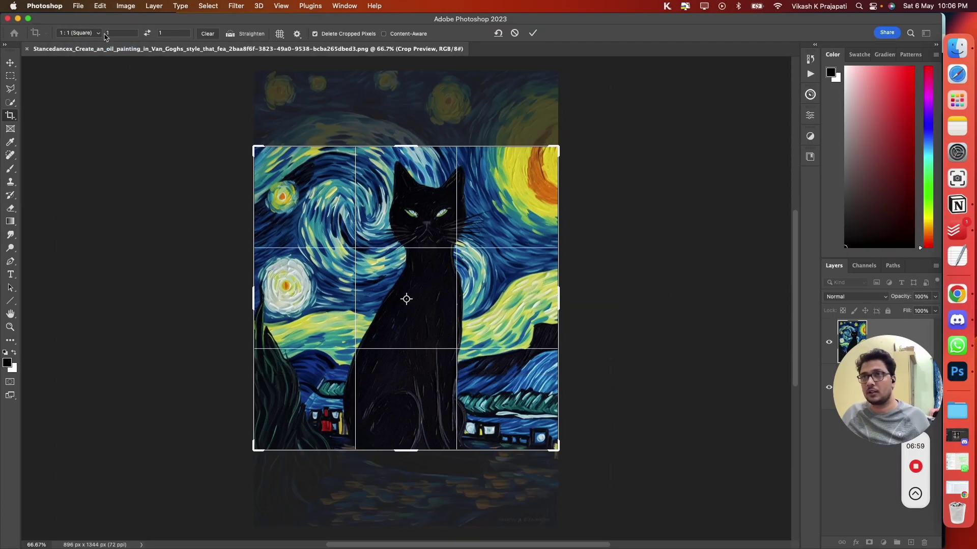
left_click(75, 32)
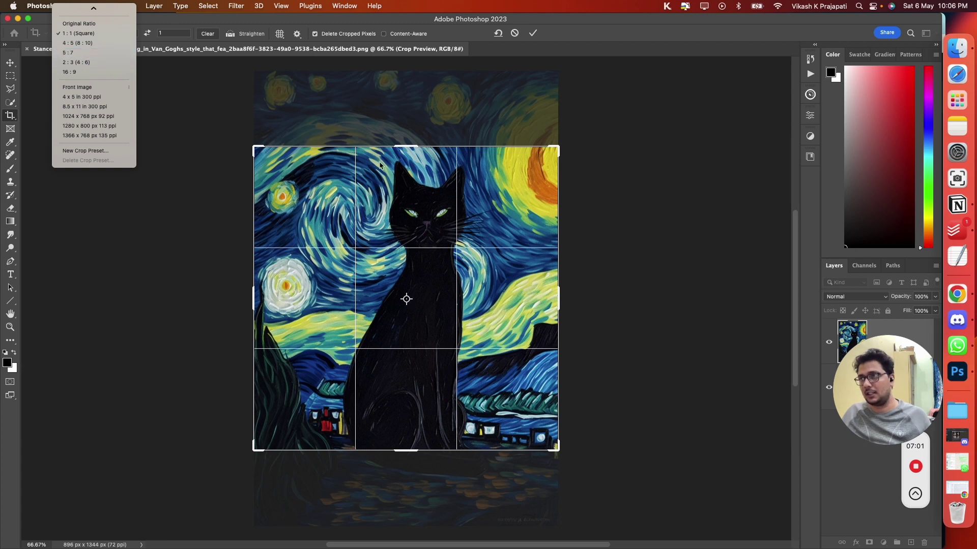
left_click(96, 62)
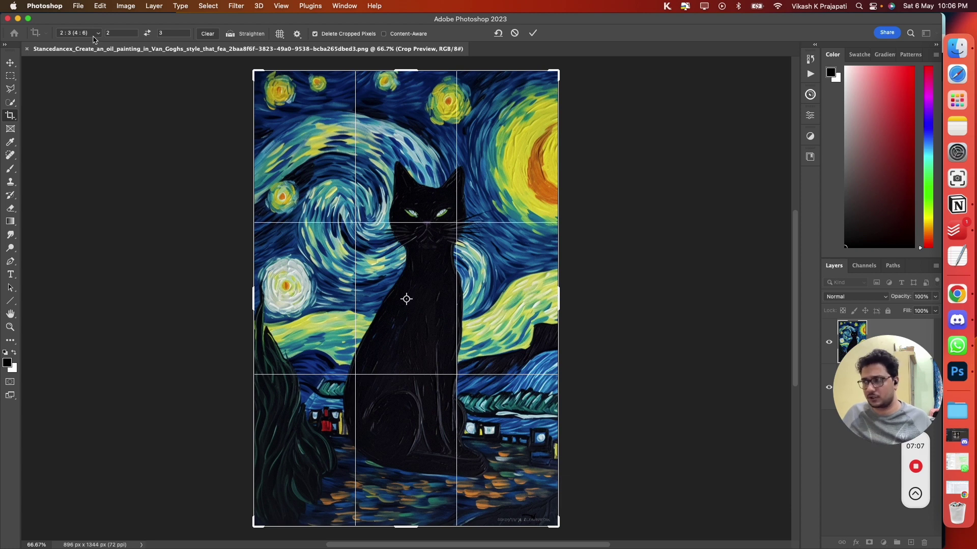
mouse_move(870, 379)
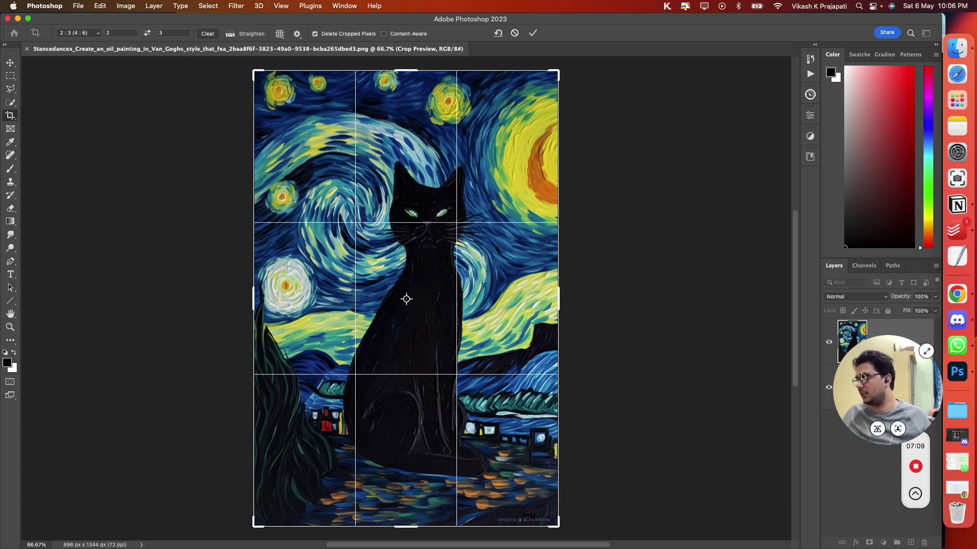
left_click_drag(870, 379, 864, 211)
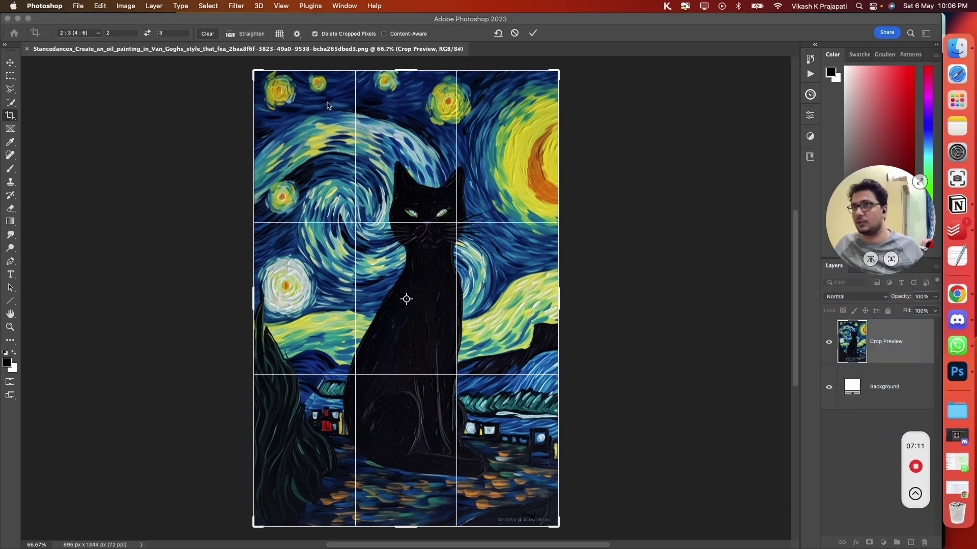
- Cancel the pending crop and close the cat image document
left_click(34, 52)
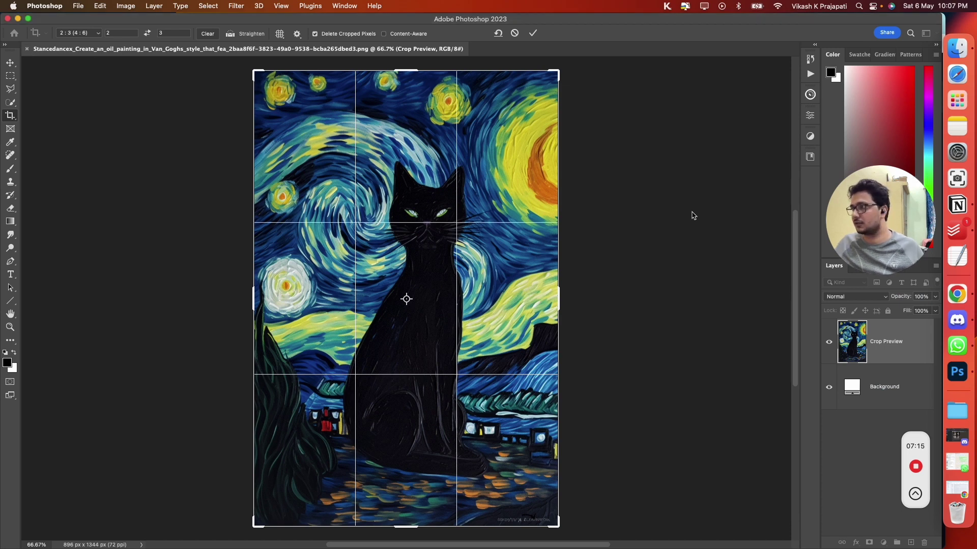
key("Escape")
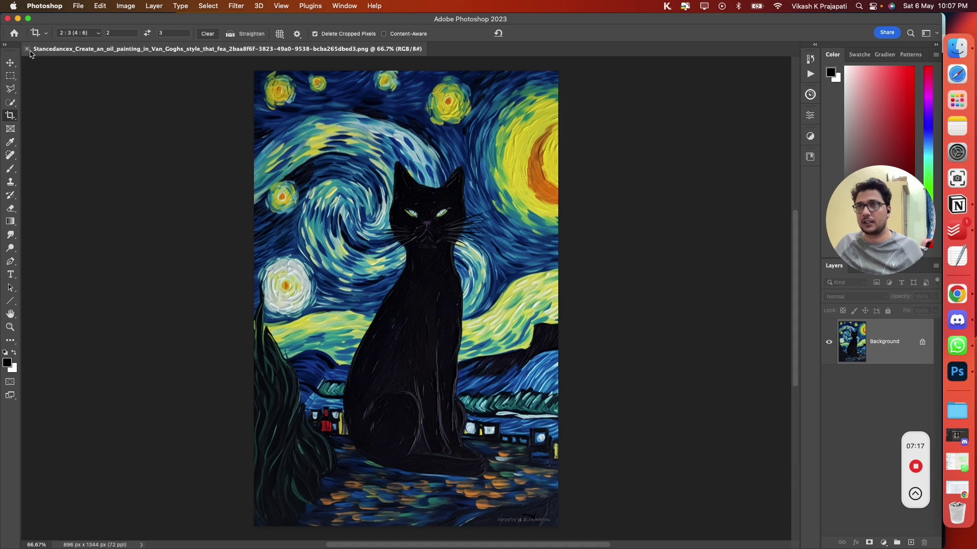
left_click(27, 49)
key("ctrl+Up")
- In the Finder space, drag-select the 11 first-row images of the folder
mouse_move(641, 5)
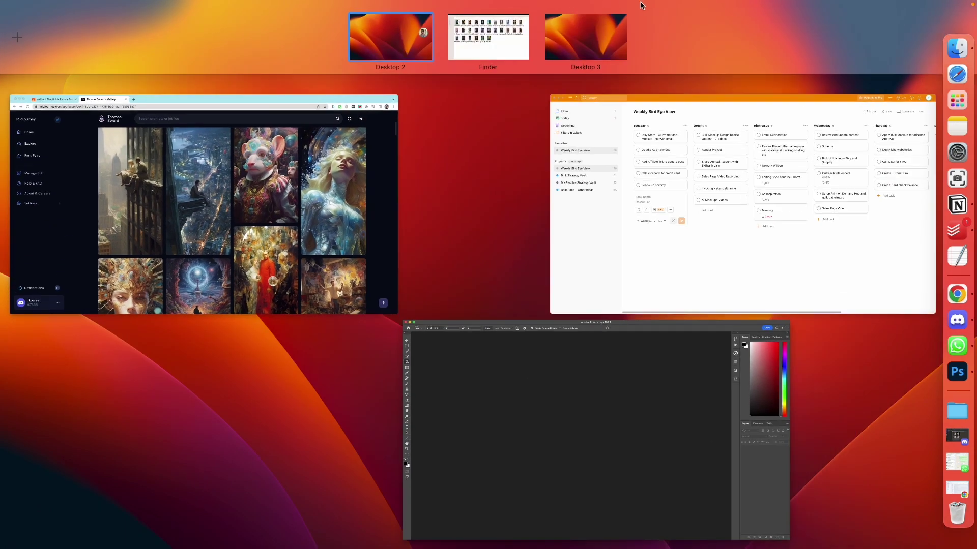
left_click(472, 46)
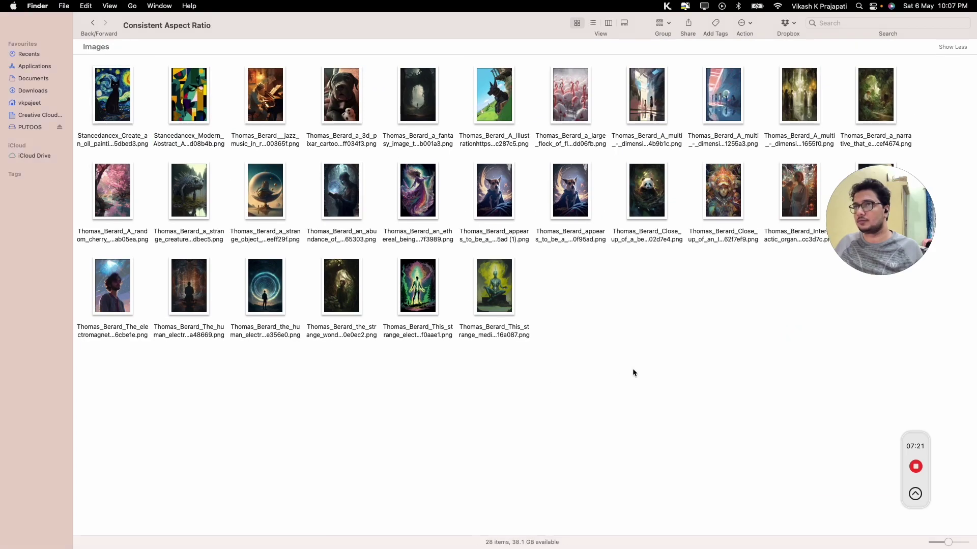
left_click_drag(76, 64, 913, 147)
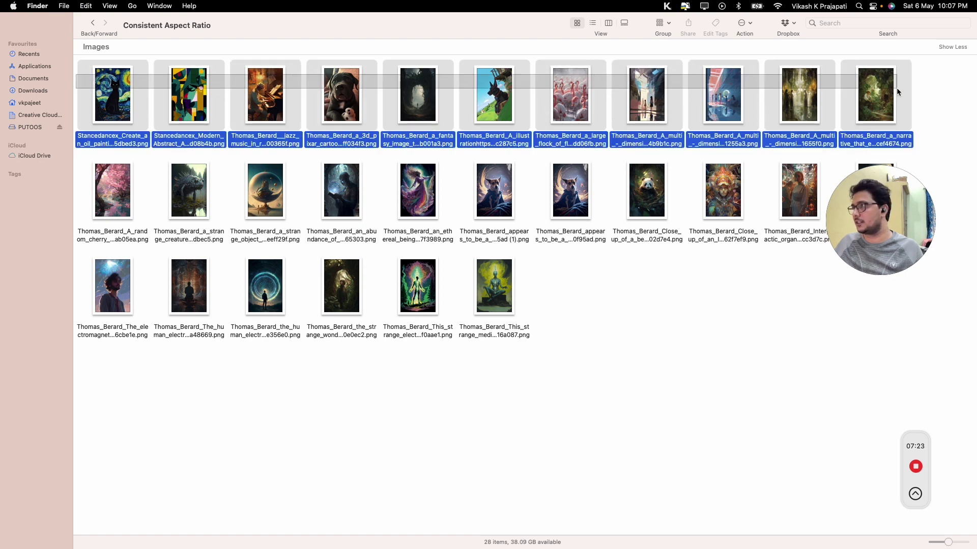
left_click_drag(885, 229, 903, 346)
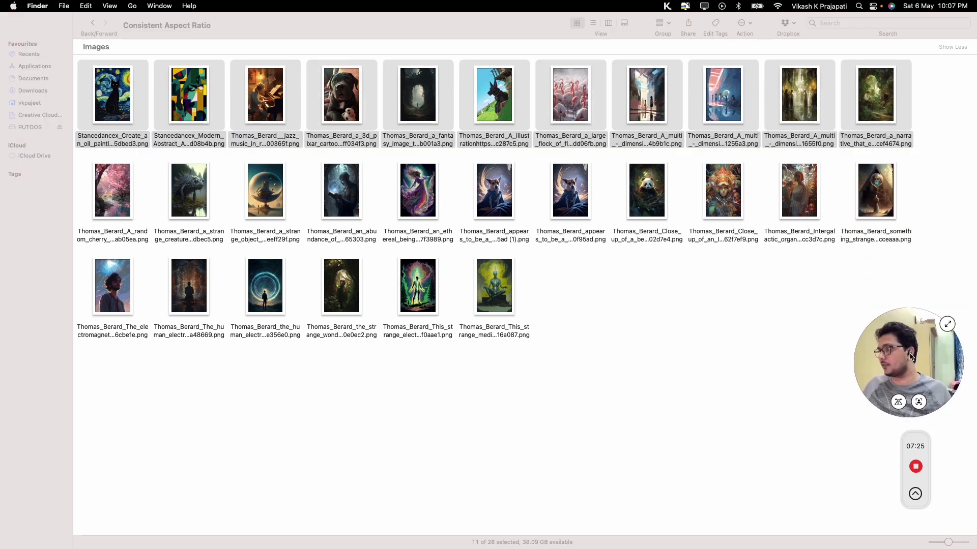
key("ctrl+Up")
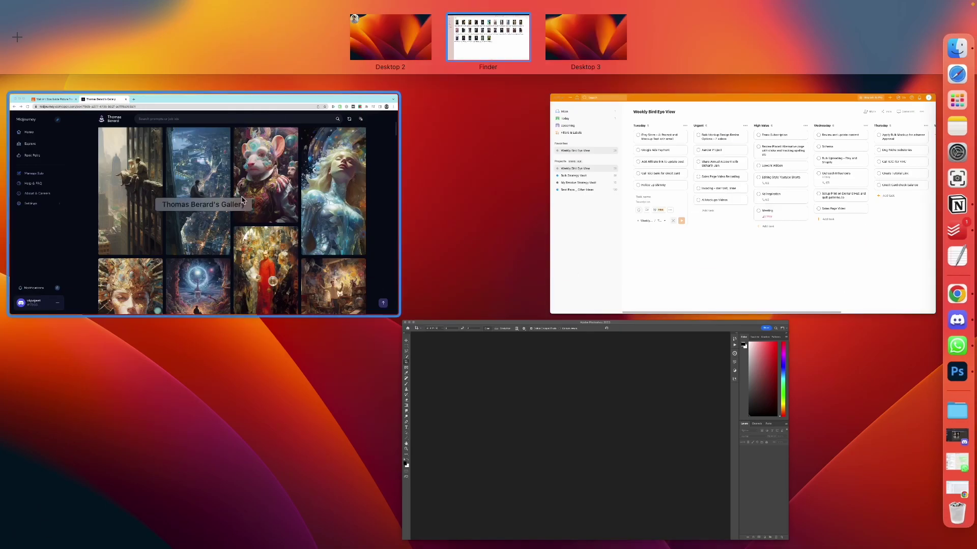
left_click(189, 92)
- Enlarge the Etsy Wall Art Size Guide chart listing print sizes for each aspect ratio
left_click(80, 27)
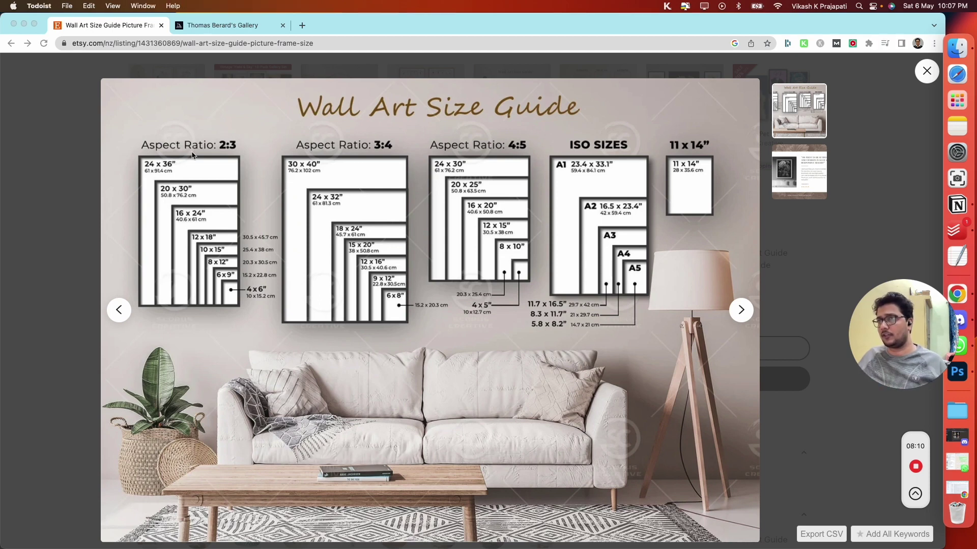
left_click(194, 154)
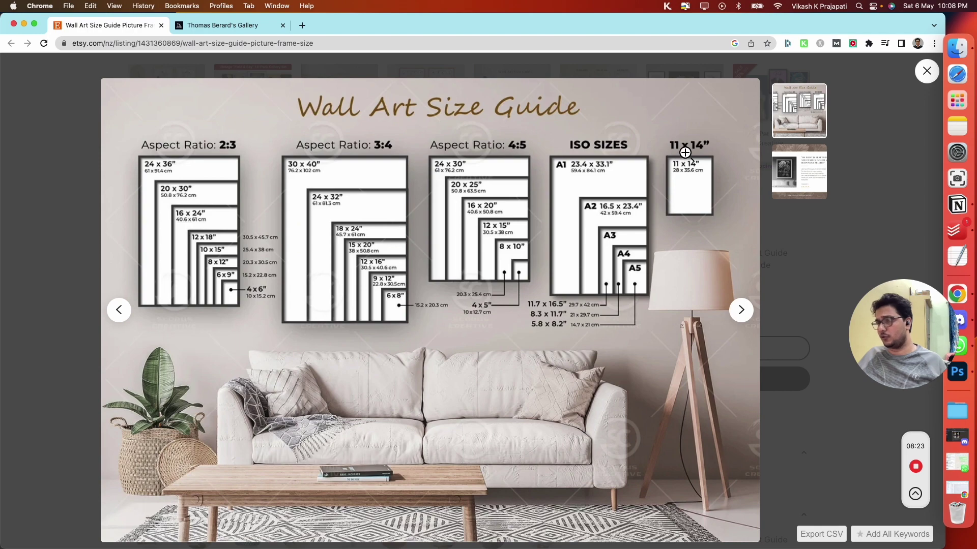
left_click(923, 76)
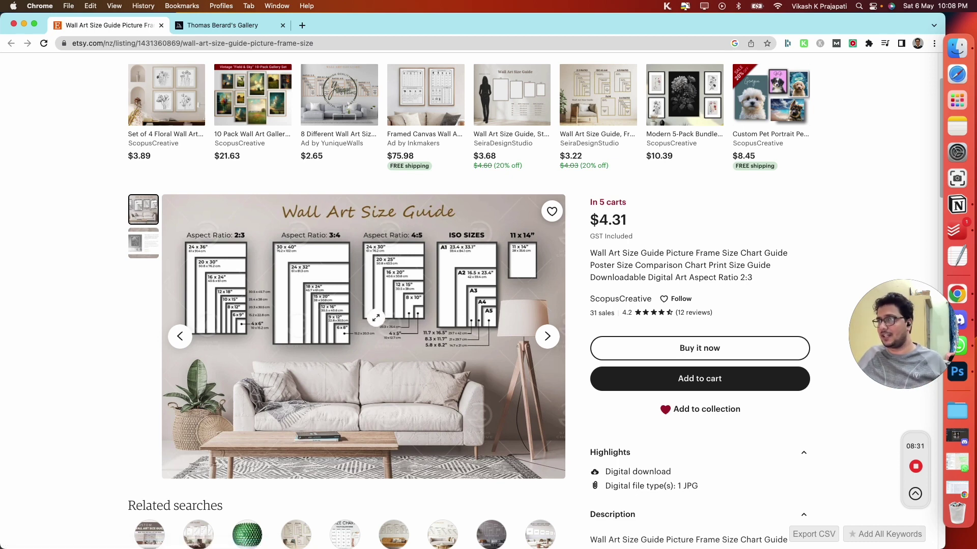
scroll(375, 318, "down", 1)
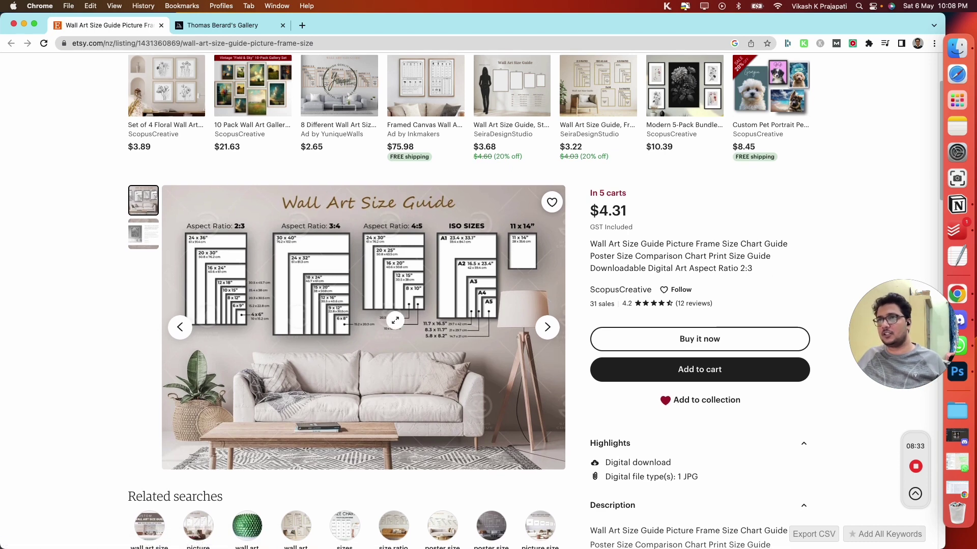
scroll(543, 327, "up", 1)
left_click(400, 314)
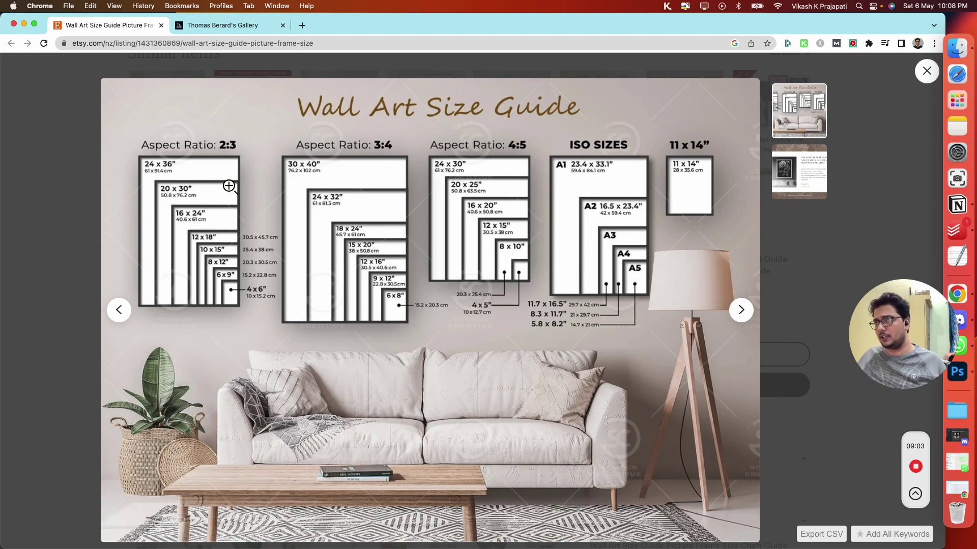
left_click(957, 371)
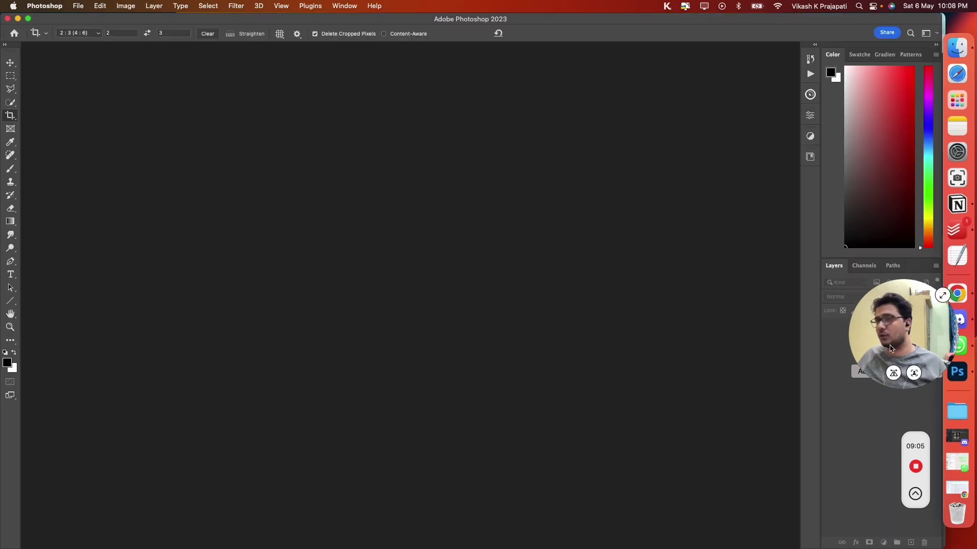
- Start a new document at 300 ppi resolution with size units set to inches
left_click(71, 6)
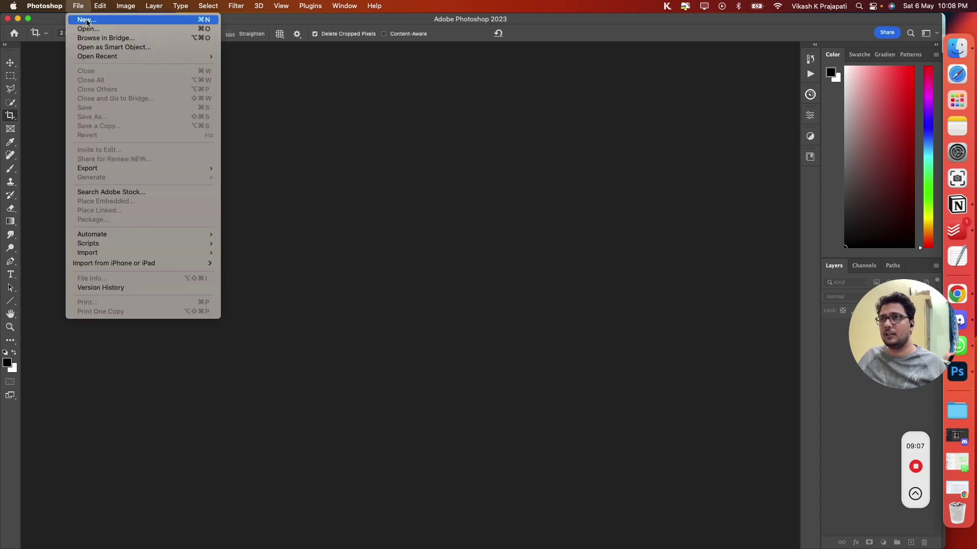
left_click(86, 21)
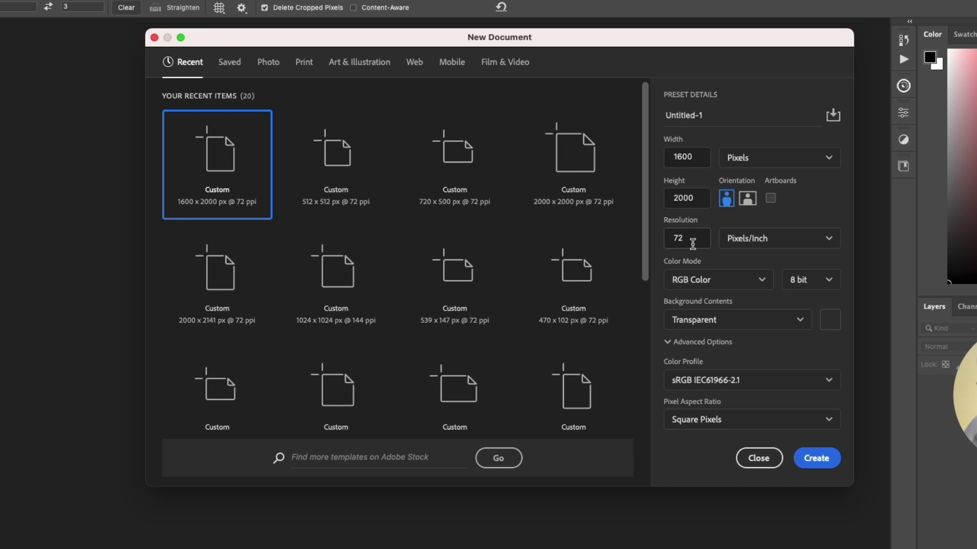
double_click(692, 244)
type("300")
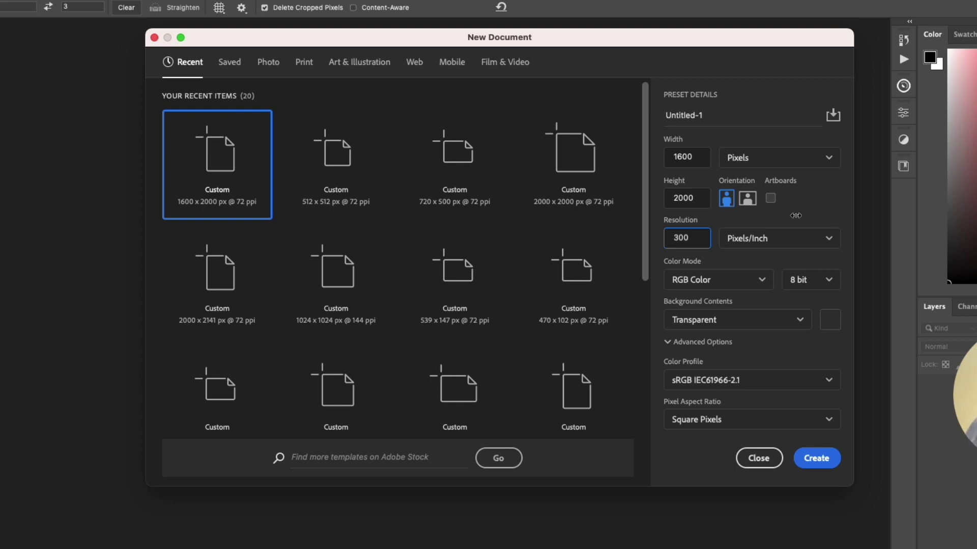
left_click(772, 166)
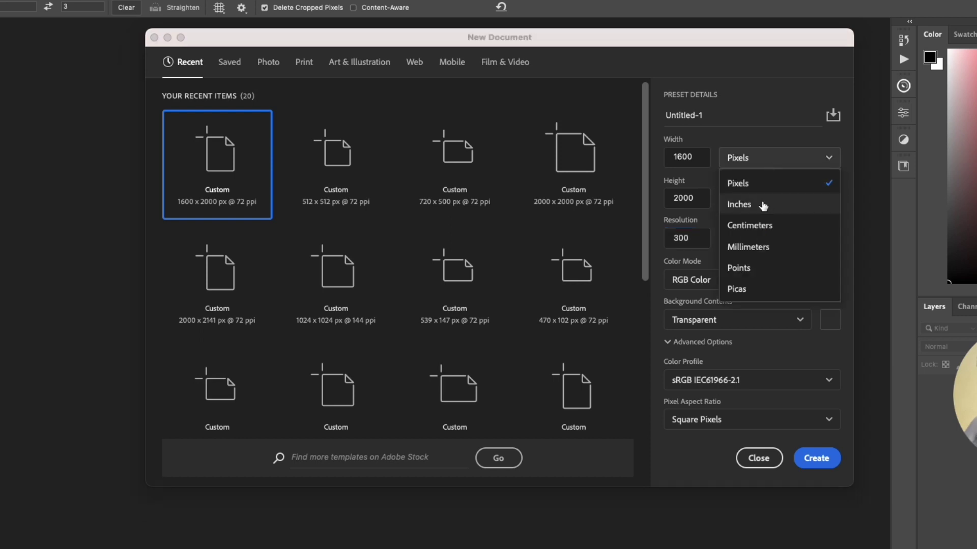
left_click(762, 205)
left_click(769, 158)
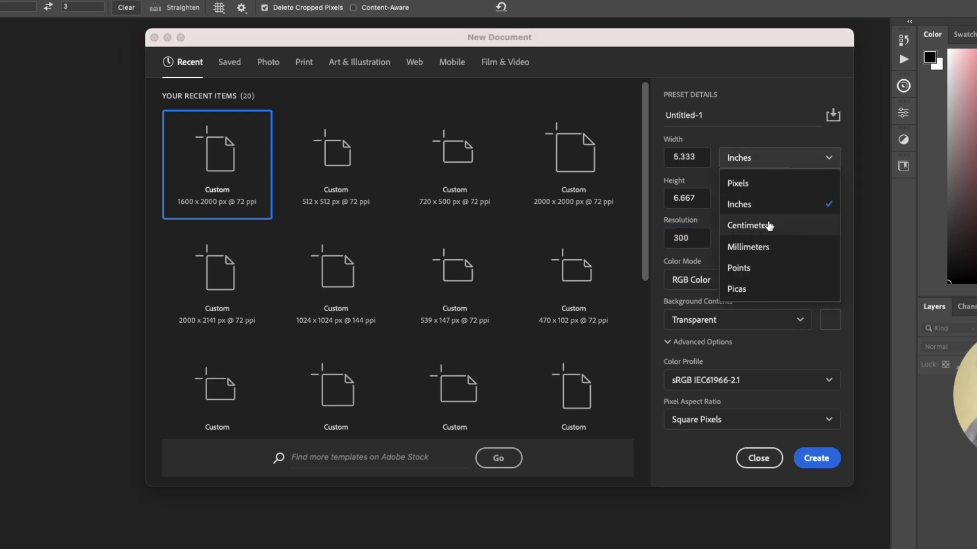
left_click(768, 225)
left_click(772, 158)
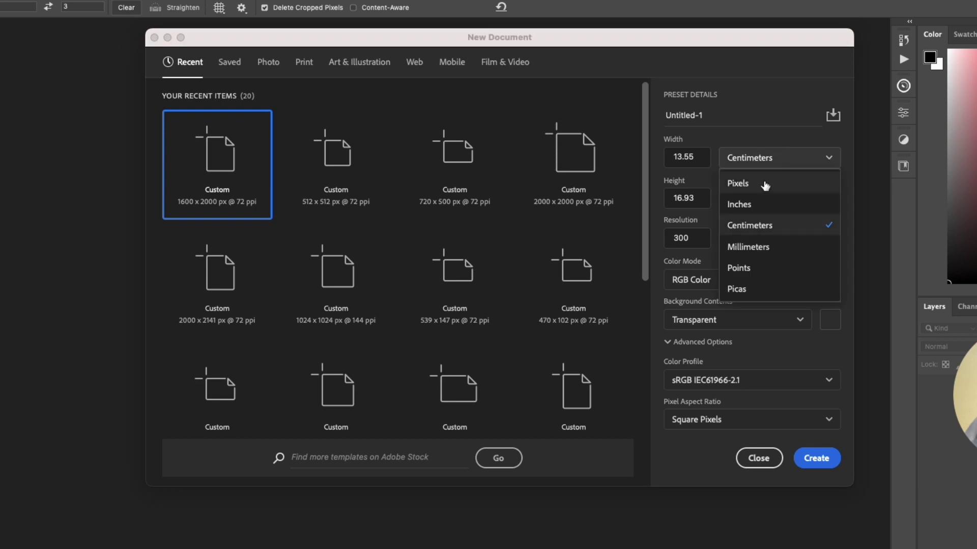
left_click(760, 192)
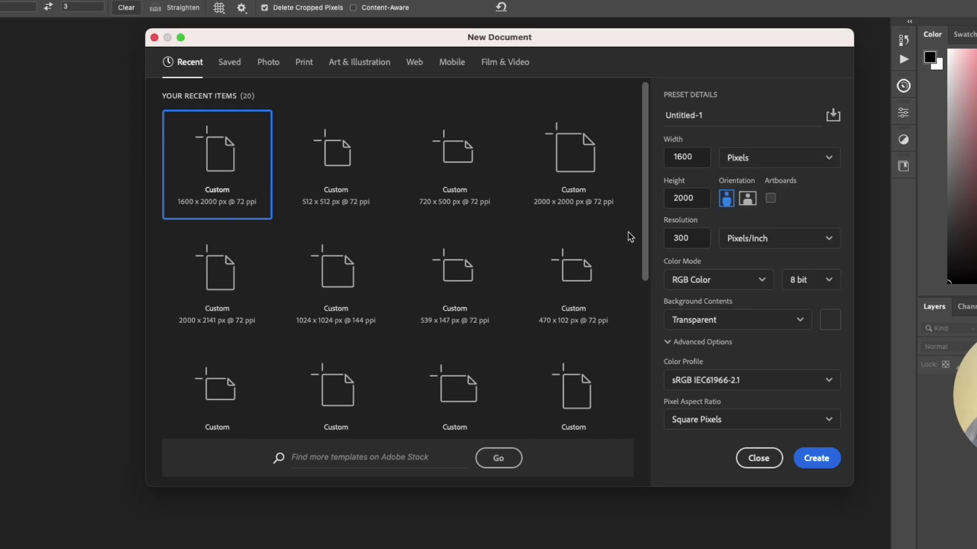
double_click(691, 237)
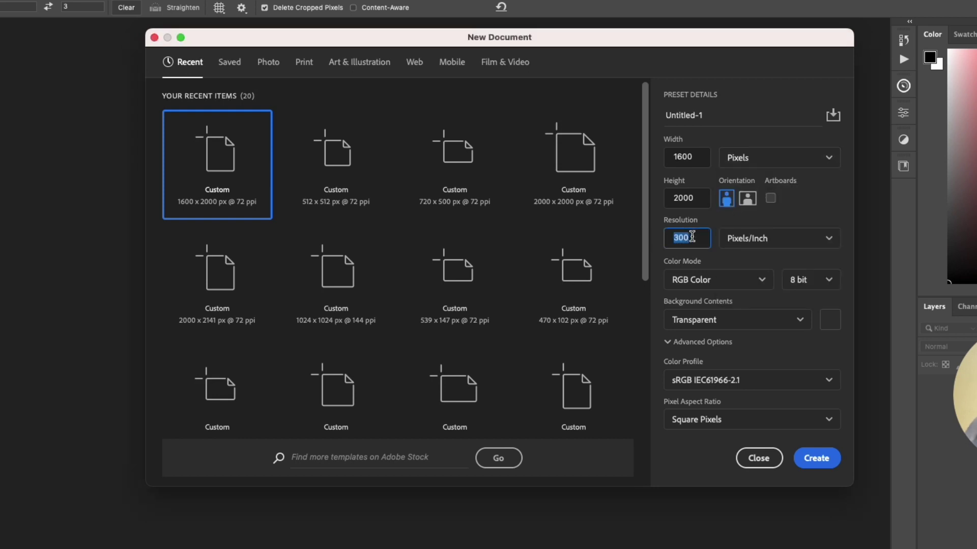
left_click(777, 162)
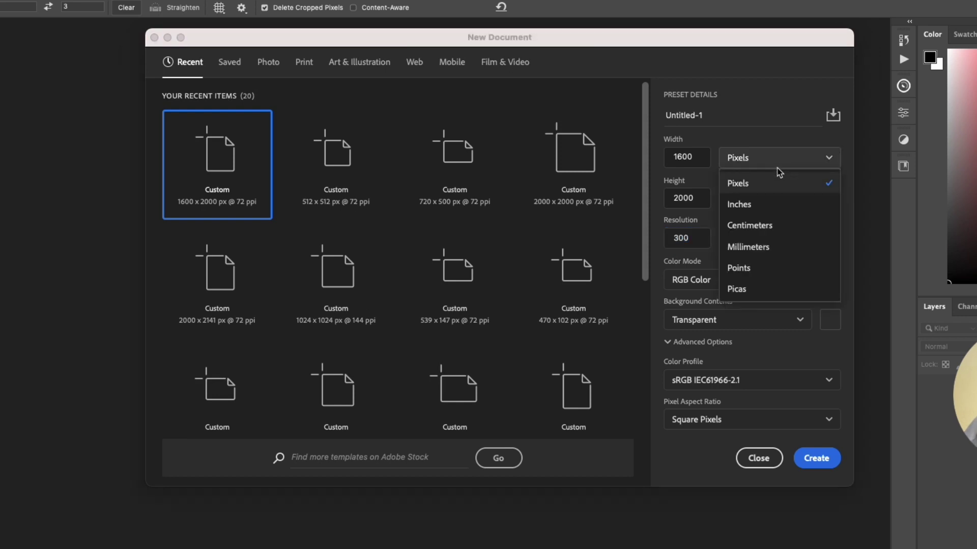
left_click(766, 213)
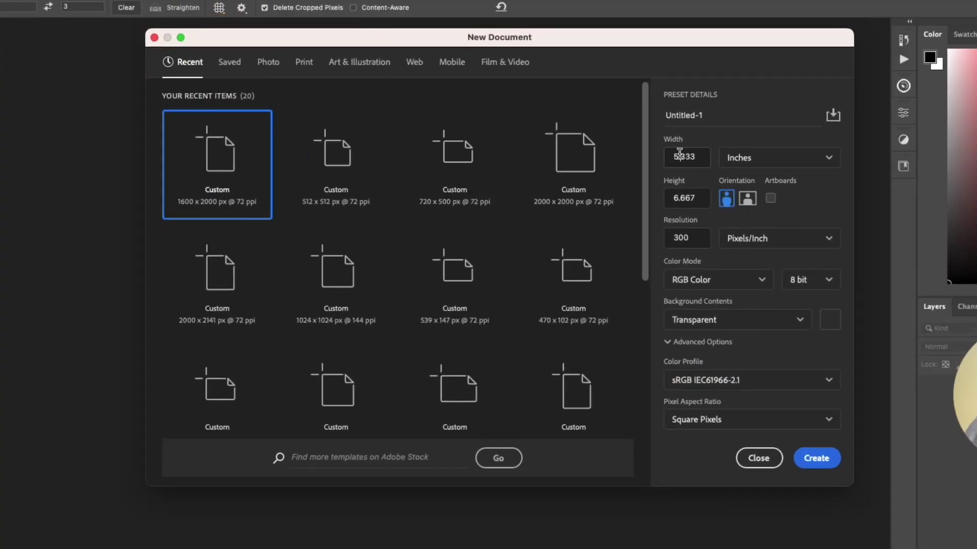
- Set the size to 24 x 36 inches and create the transparent document
double_click(679, 154)
type("24")
double_click(686, 200)
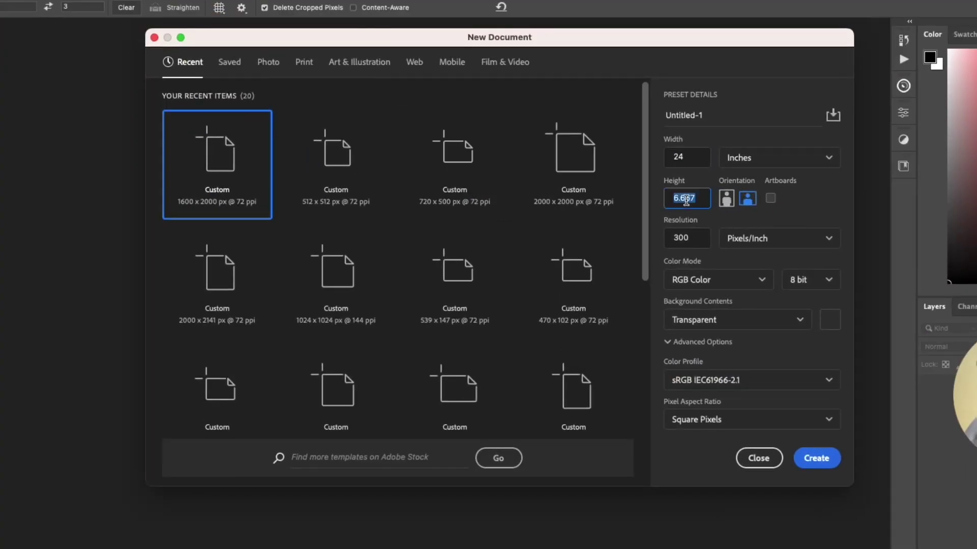
type("36")
left_click(816, 458)
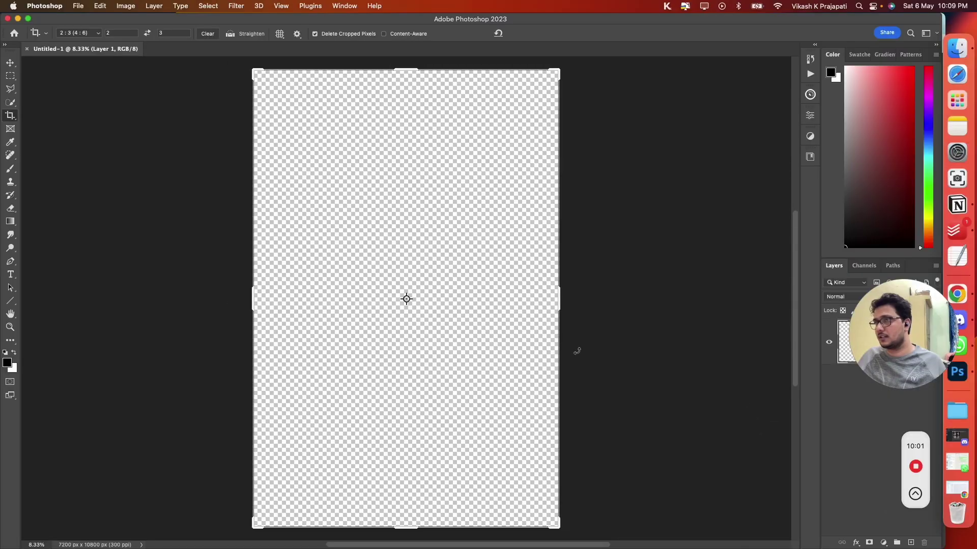
- Select the Move tool and check the Etsy size guide before returning to Photoshop
left_click(10, 62)
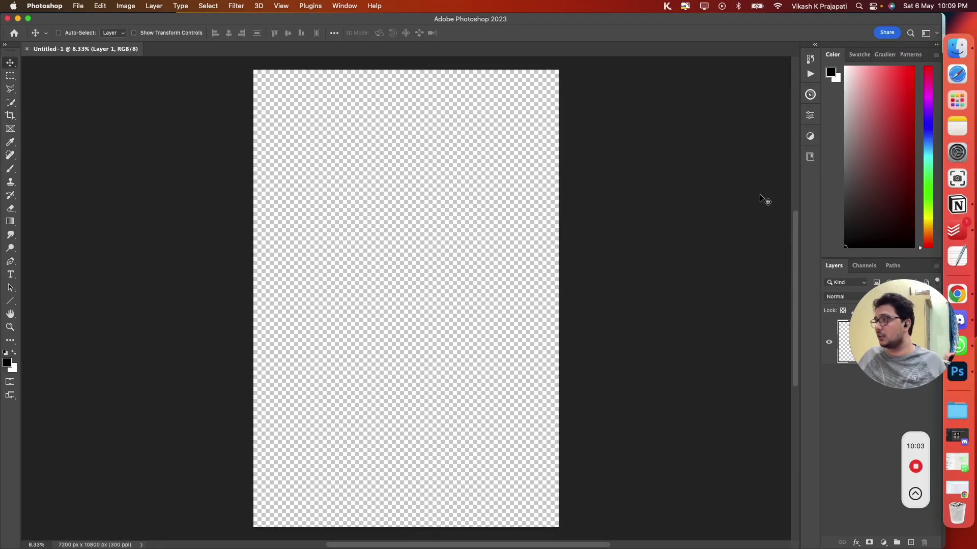
key("ctrl+Up")
left_click(186, 190)
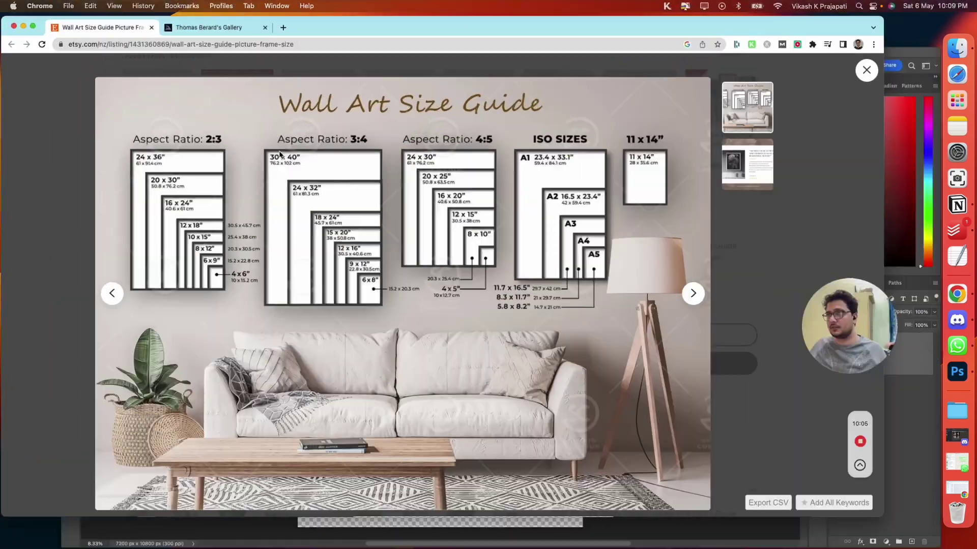
key("ctrl+Up")
left_click(626, 261)
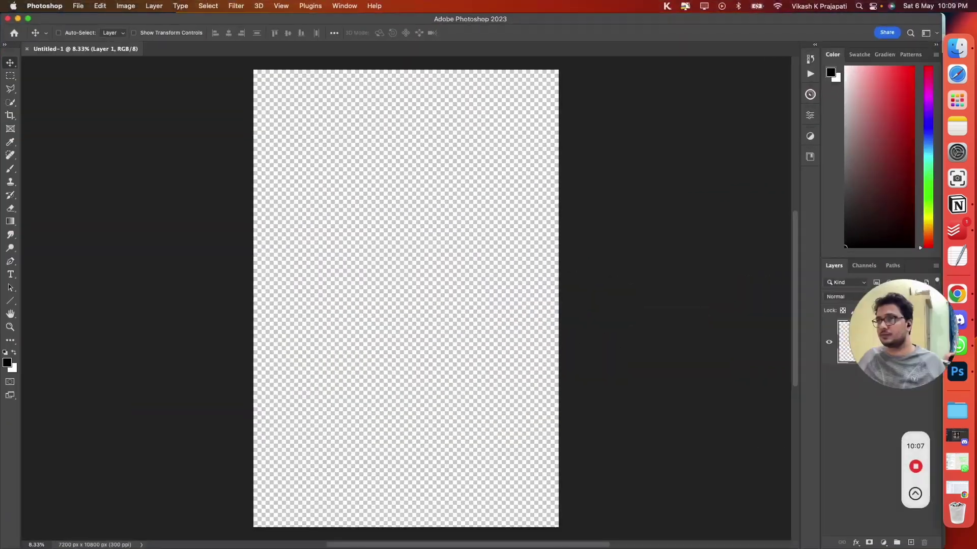
left_click(78, 6)
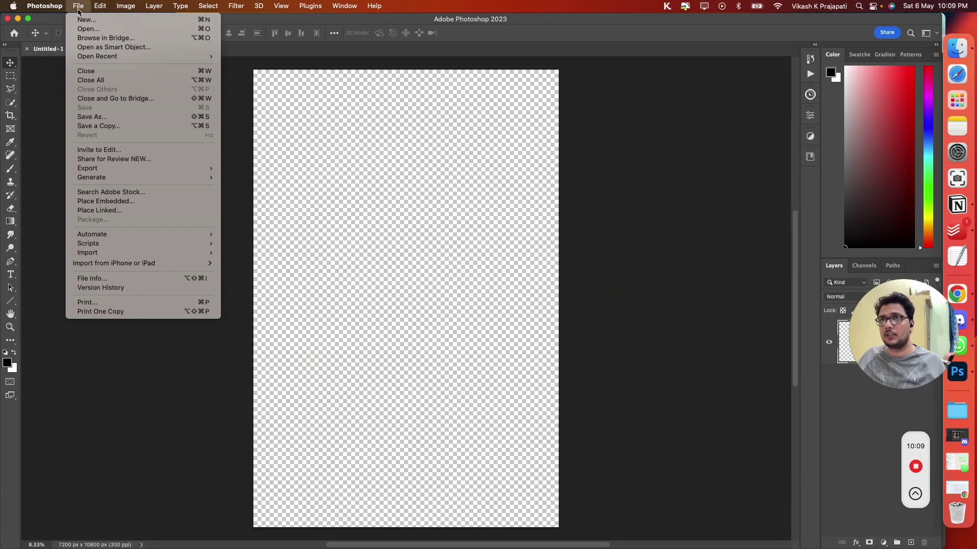
left_click(361, 173)
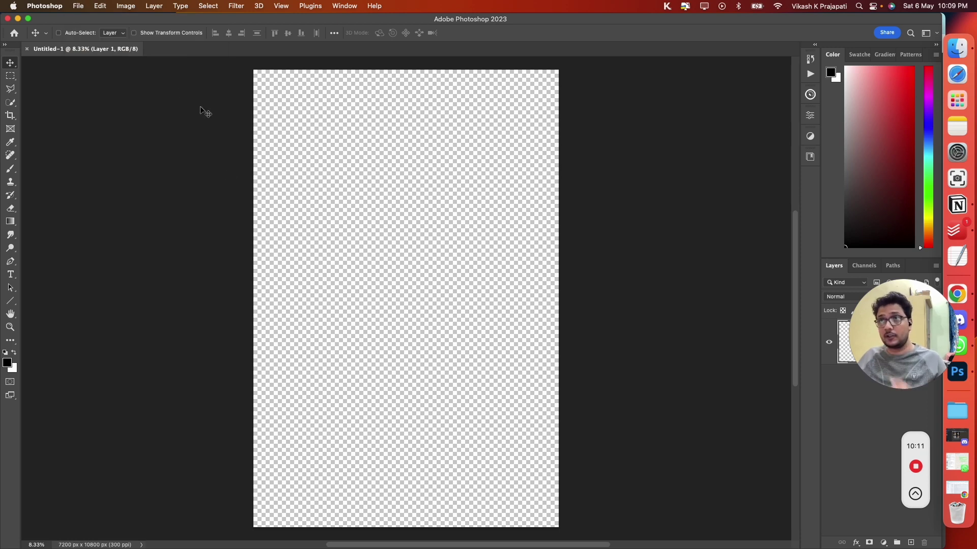
- Save a copy named 2 X 3 on the computer in a new Different Aspect Ratio folder
left_click(78, 7)
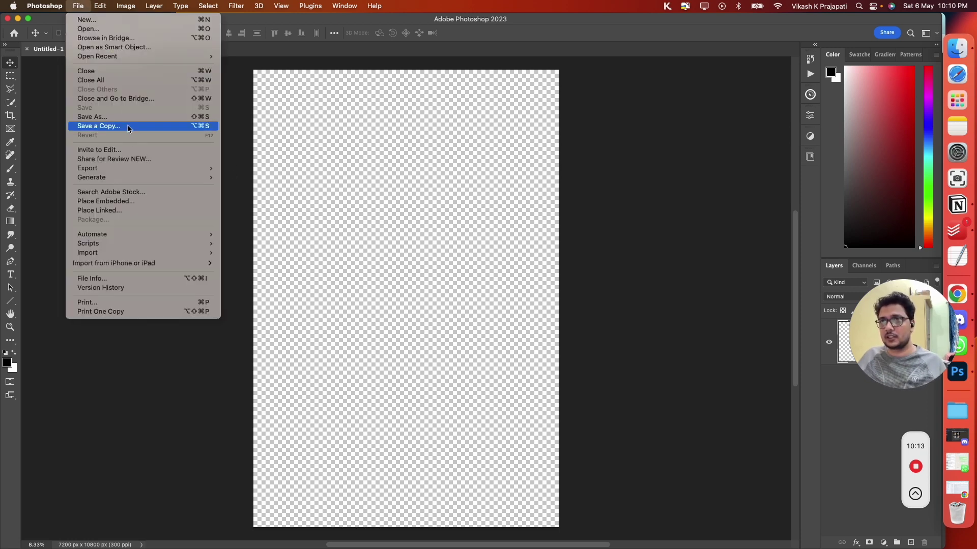
left_click(128, 127)
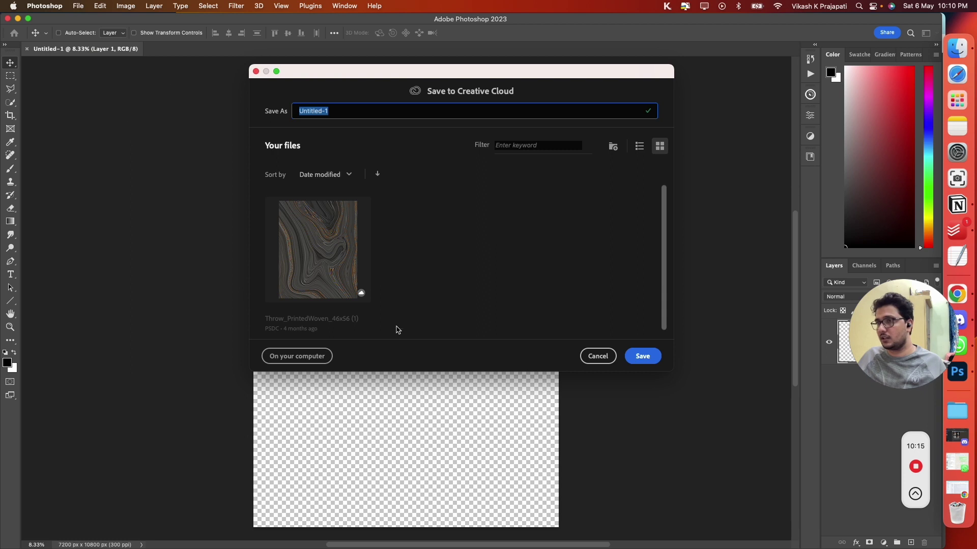
left_click(309, 356)
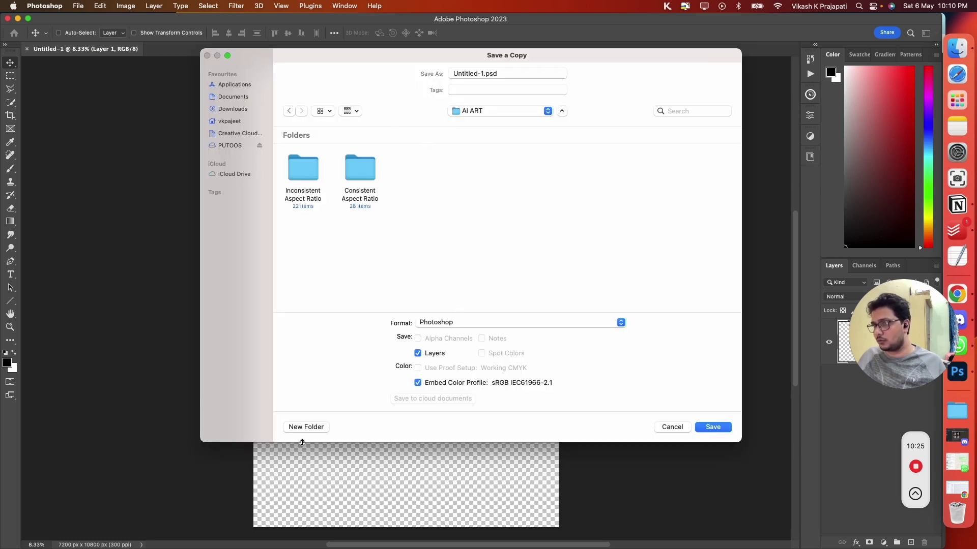
left_click(301, 427)
type("Different Aspect Ratio")
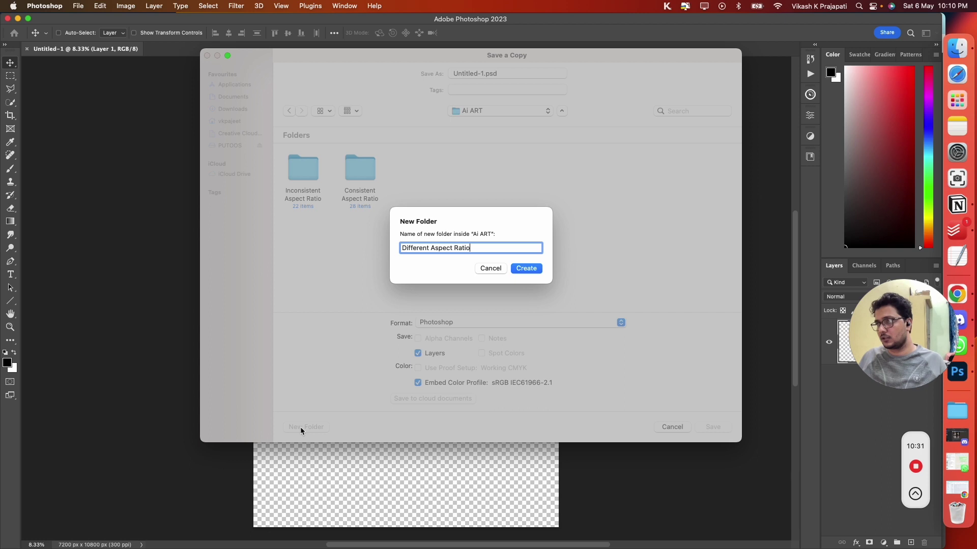
key("Return")
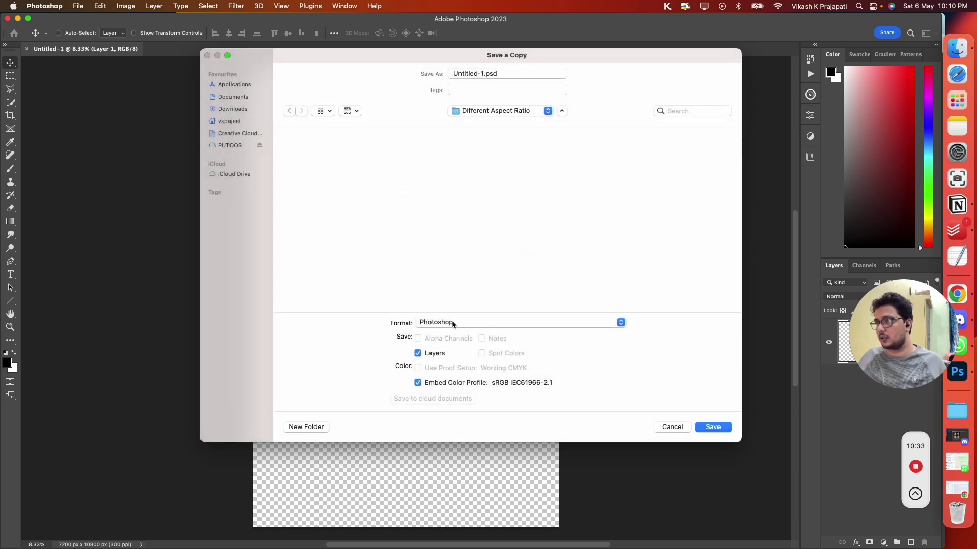
left_click(519, 72)
key("super+a")
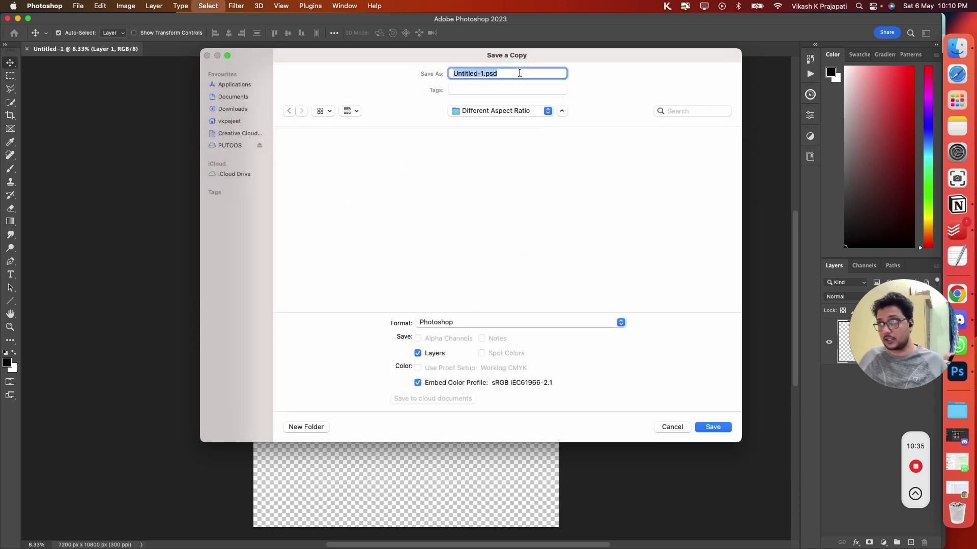
type("2 X 3")
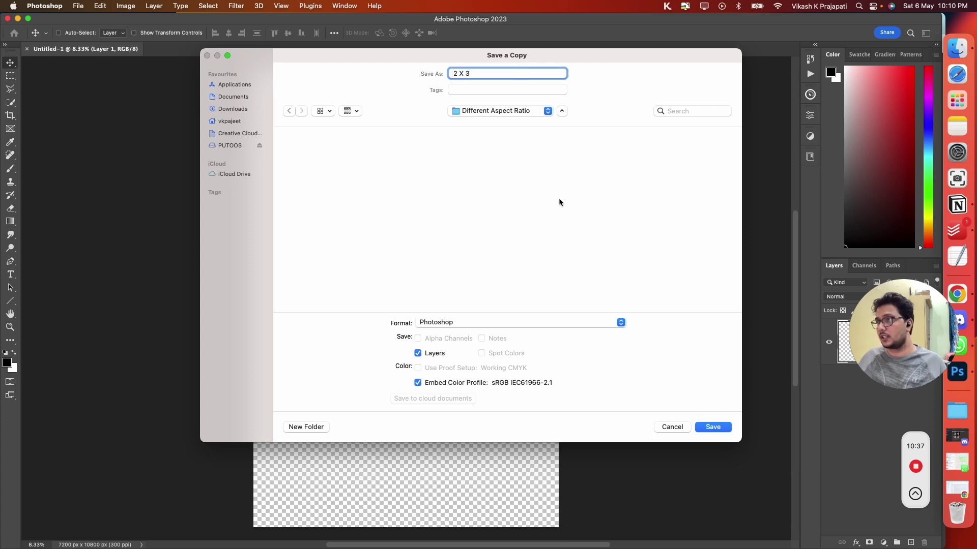
left_click(720, 427)
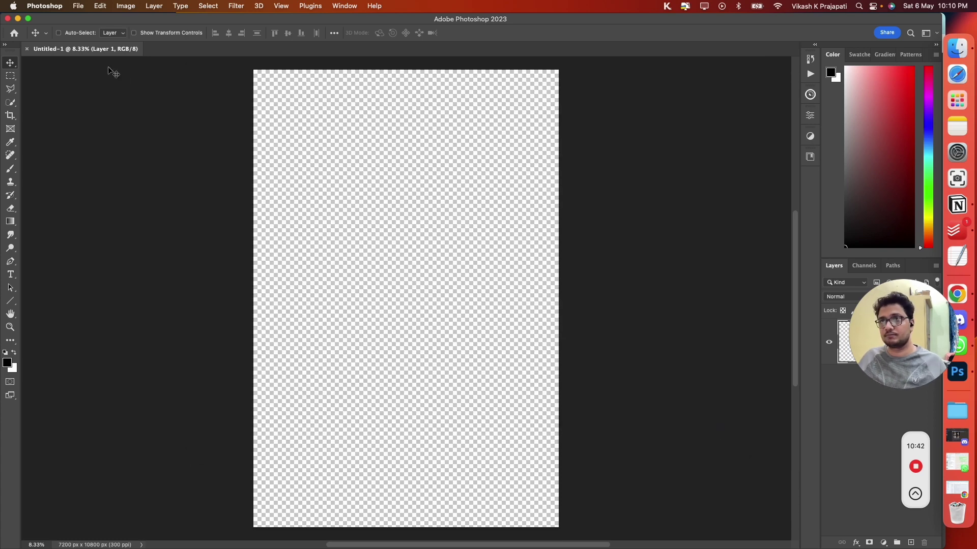
- Create a new 30 x 40 inch document, referring to the Etsy size guide
left_click(77, 6)
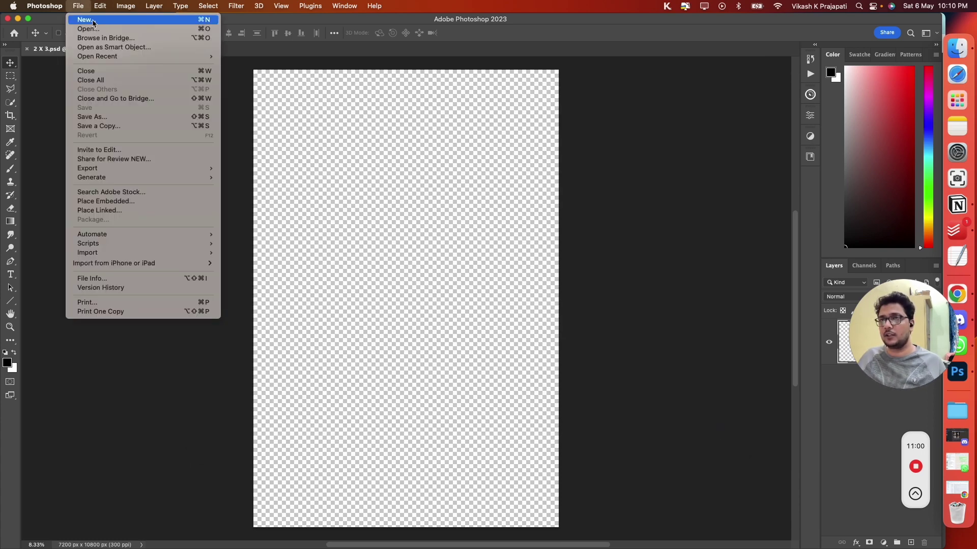
left_click(94, 19)
key("ctrl+Up")
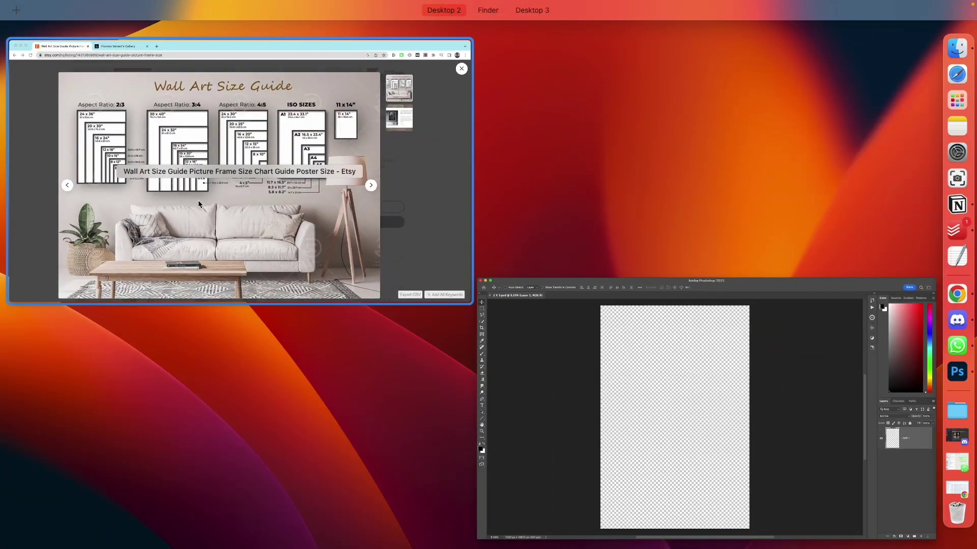
left_click(380, 147)
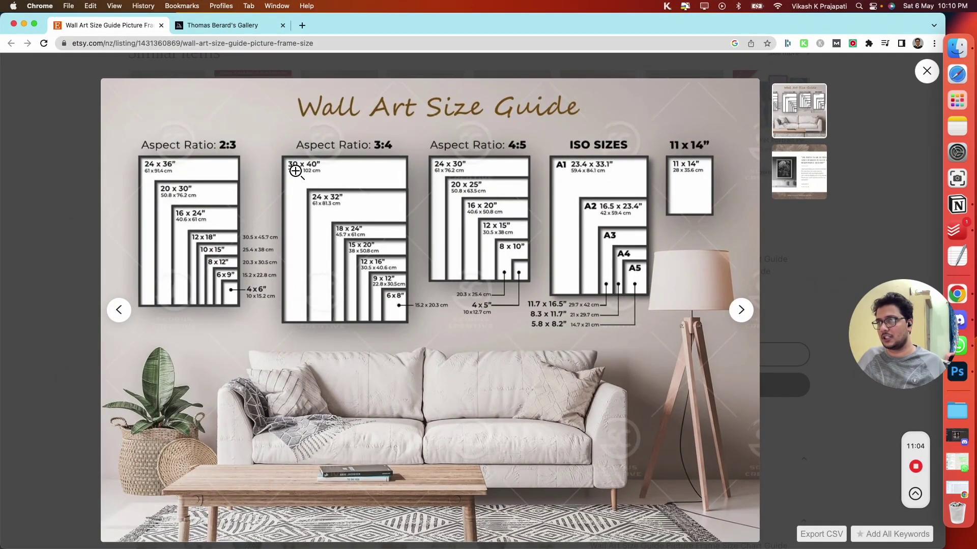
key("ctrl+Up")
left_click(651, 218)
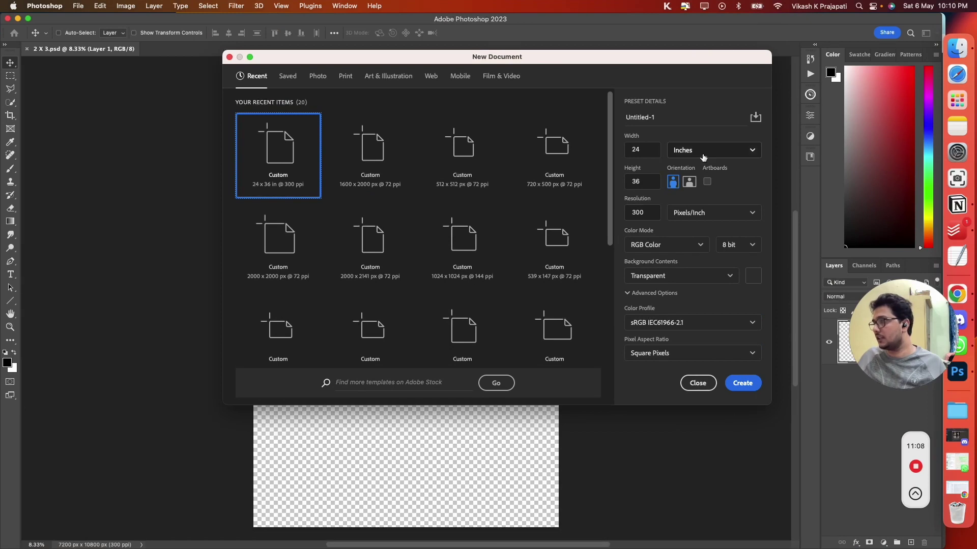
double_click(651, 151)
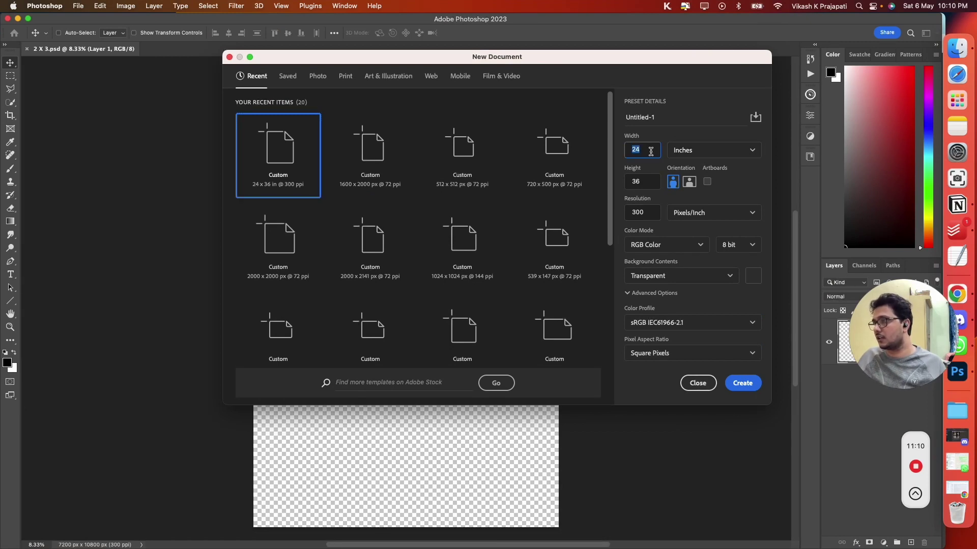
type("30")
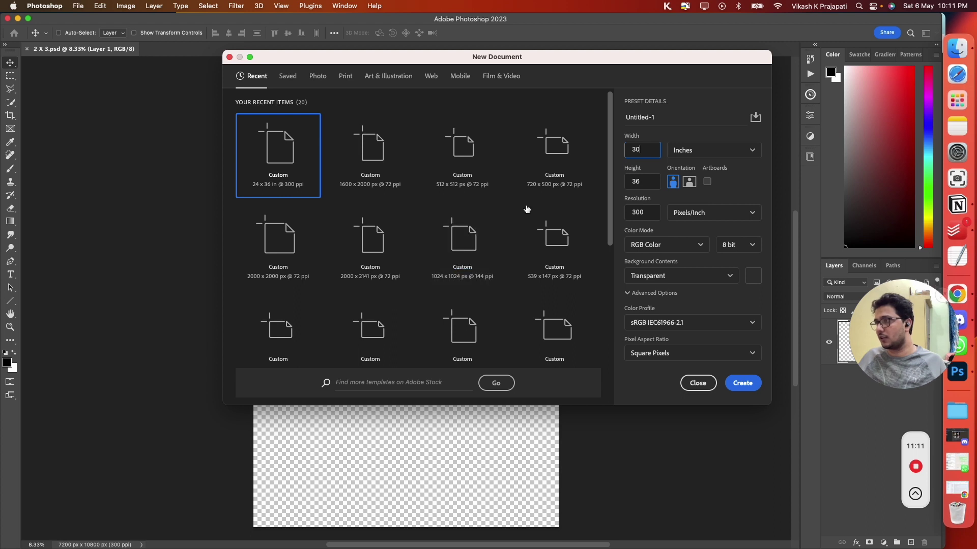
double_click(645, 180)
type("40")
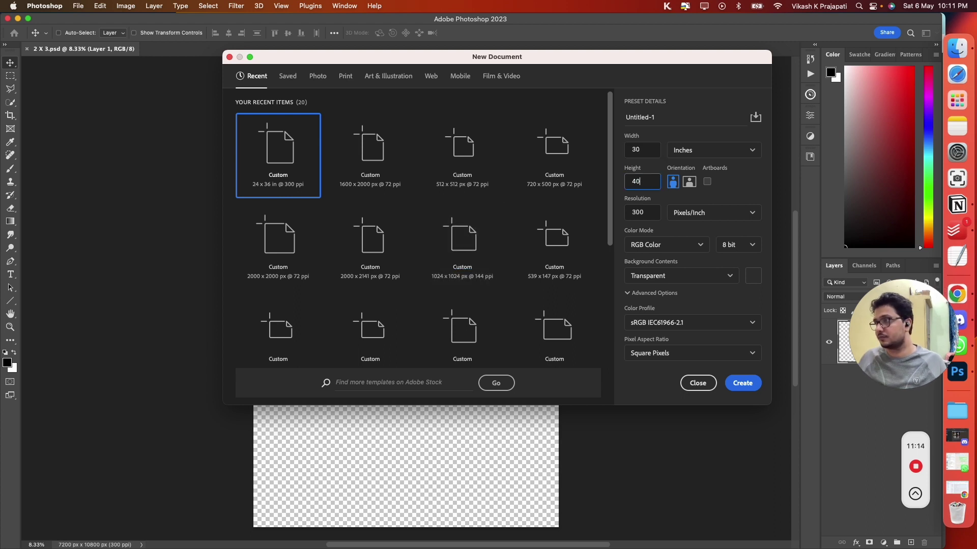
left_click(743, 385)
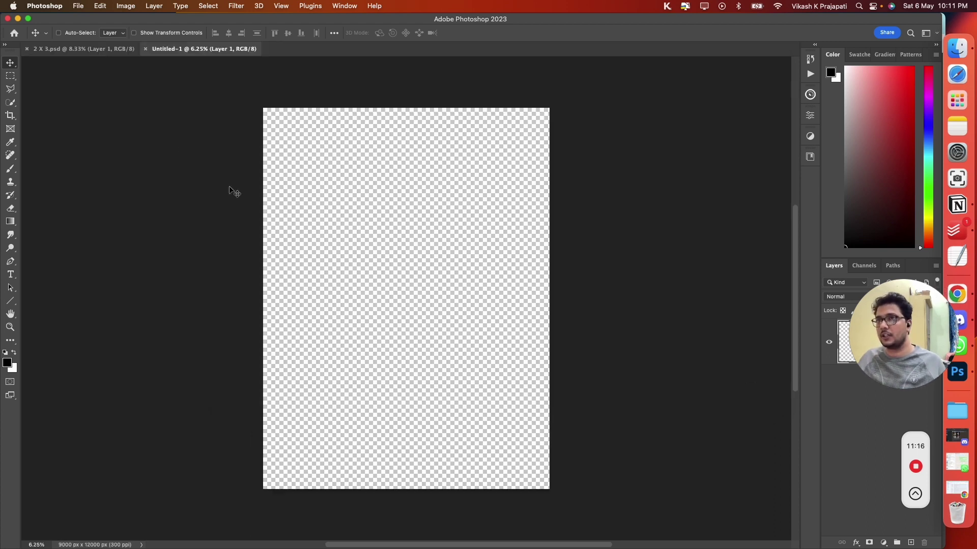
- Save the document on the computer as 30 X 40.psd
left_click(79, 6)
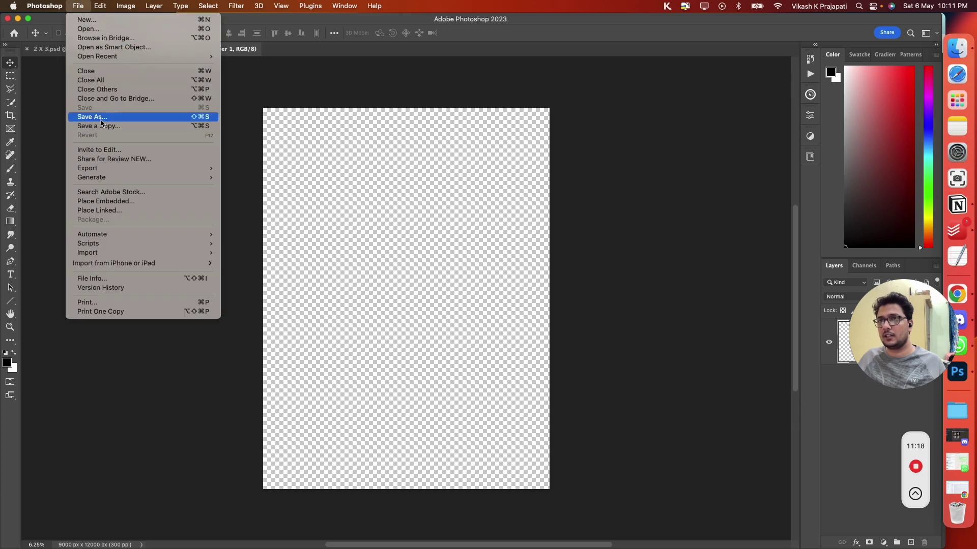
left_click(92, 115)
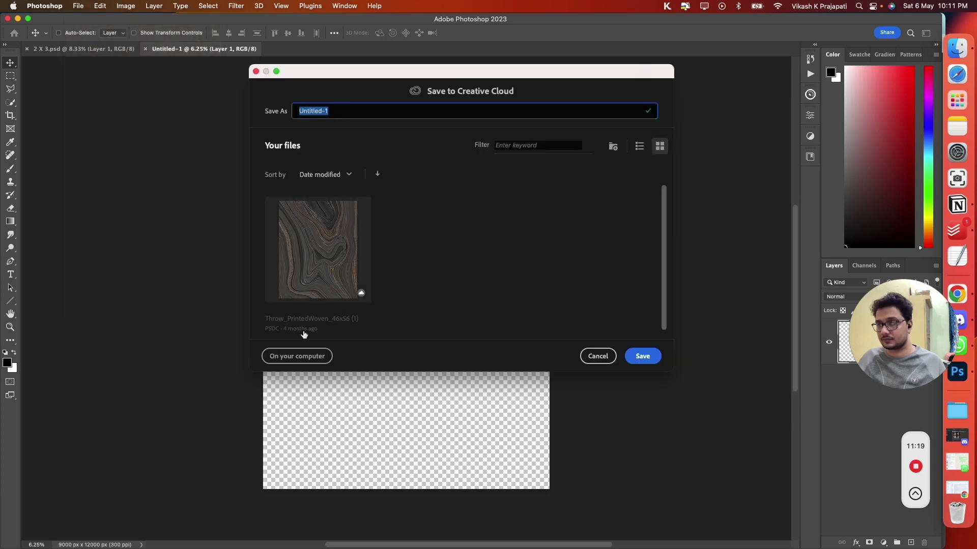
left_click(303, 356)
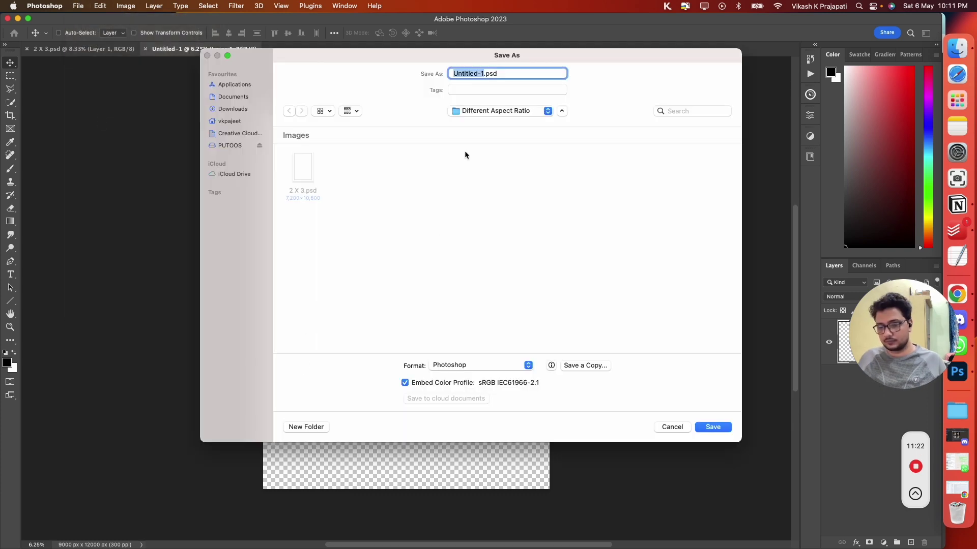
type("30 X 40")
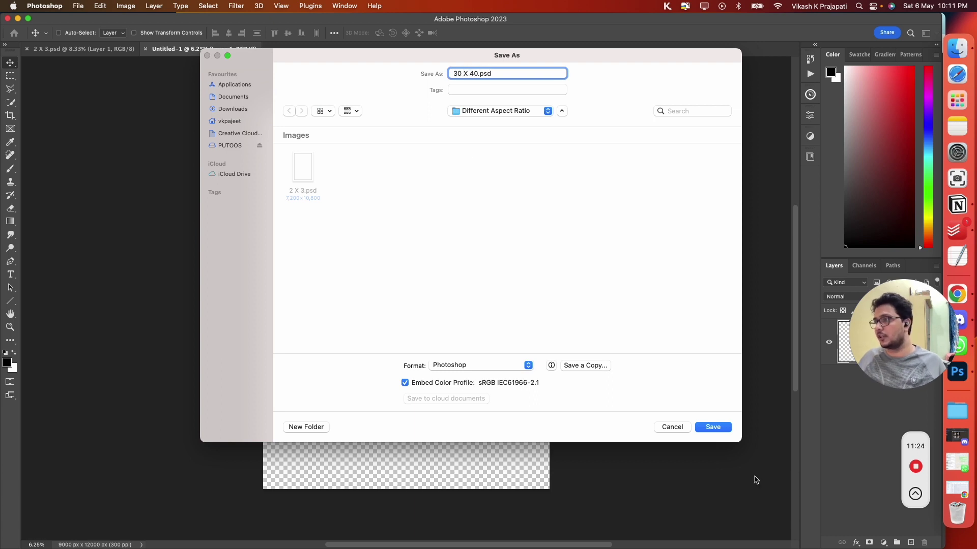
left_click(715, 429)
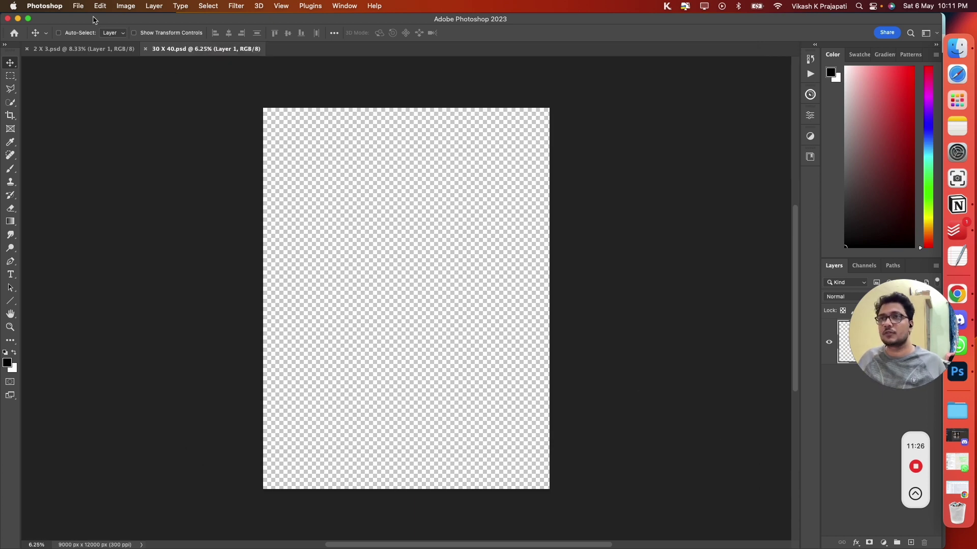
left_click(78, 6)
- Create a new 24 x 30 inch, 300 ppi document after checking the Etsy size guide
left_click(84, 18)
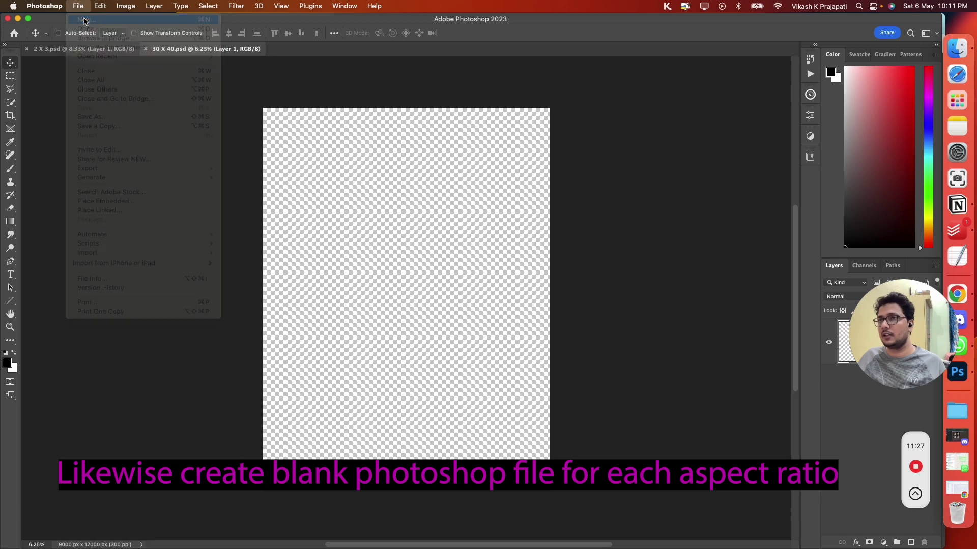
key("ctrl+Up")
left_click(240, 175)
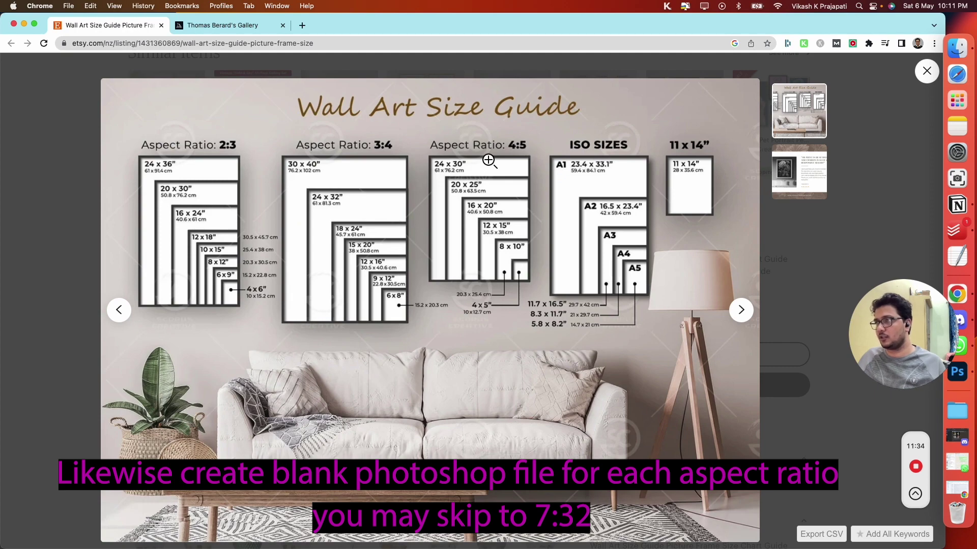
key("ctrl+Up")
left_click(651, 148)
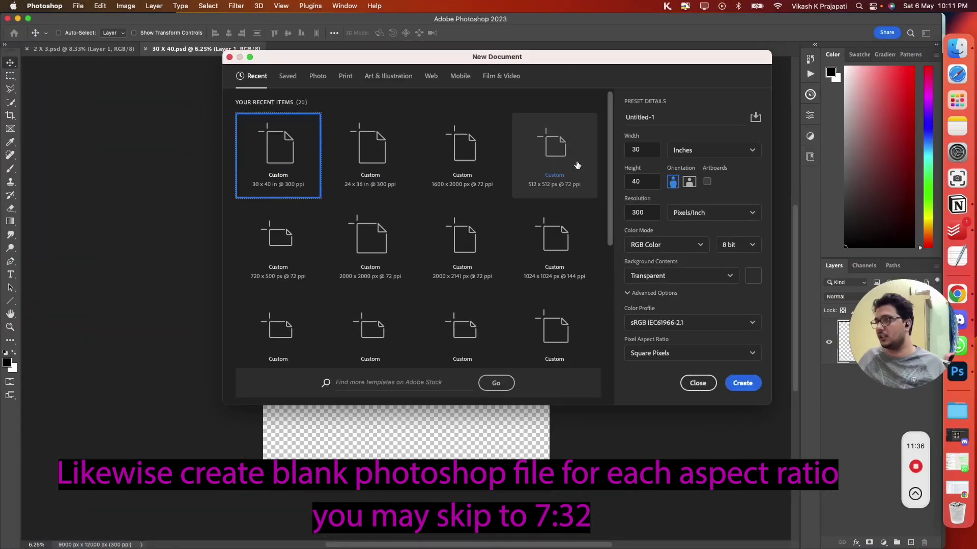
double_click(648, 148)
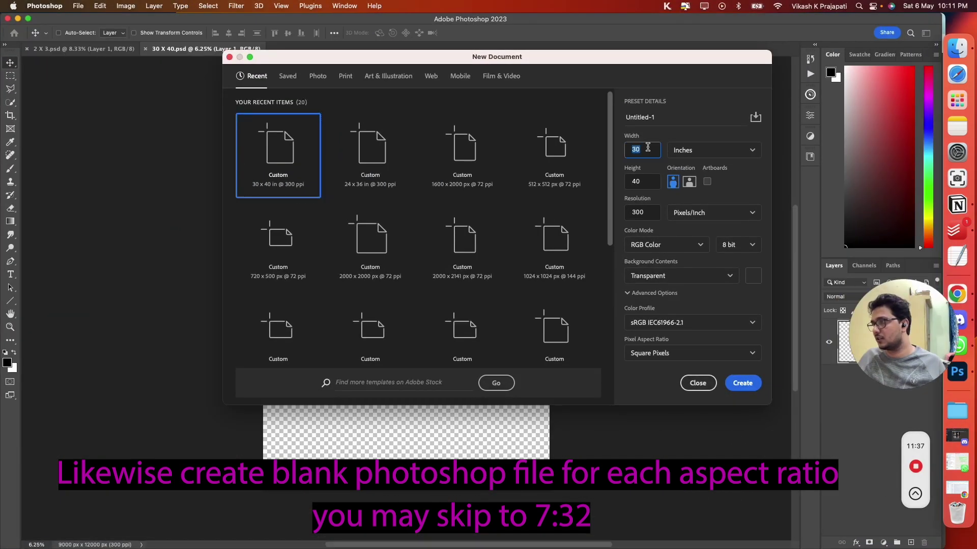
type("24")
double_click(655, 179)
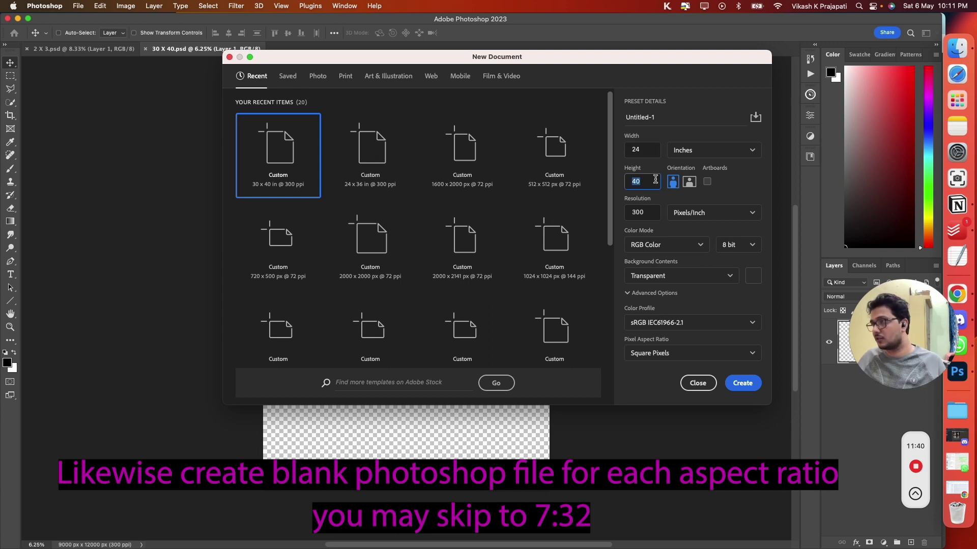
type("3")
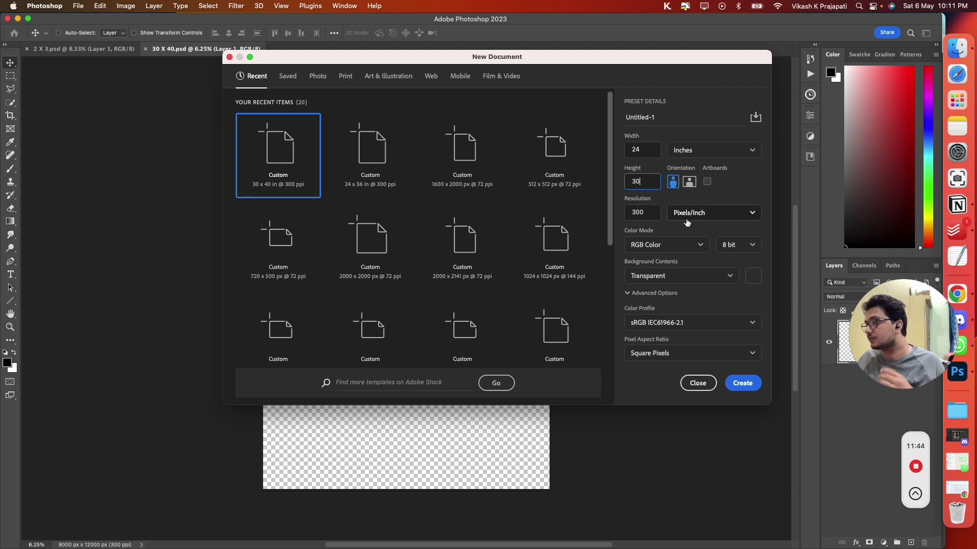
left_click(751, 386)
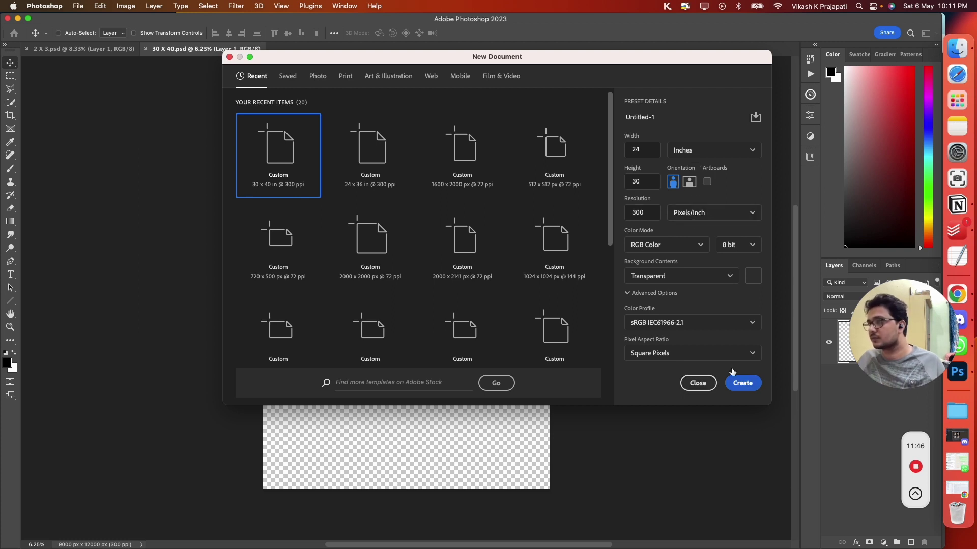
- Save the new document to the computer as 4 X 5.psd
left_click(79, 6)
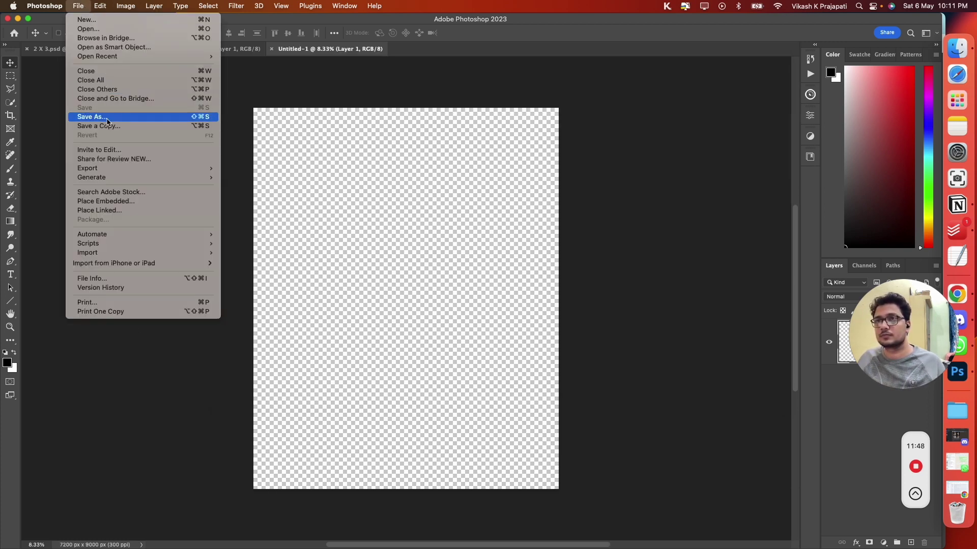
left_click(107, 121)
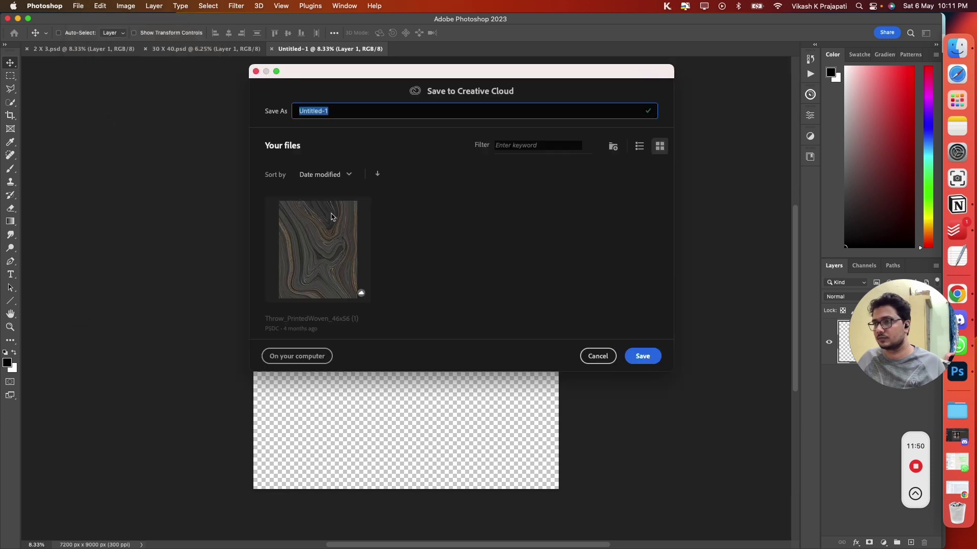
type("4 X 5")
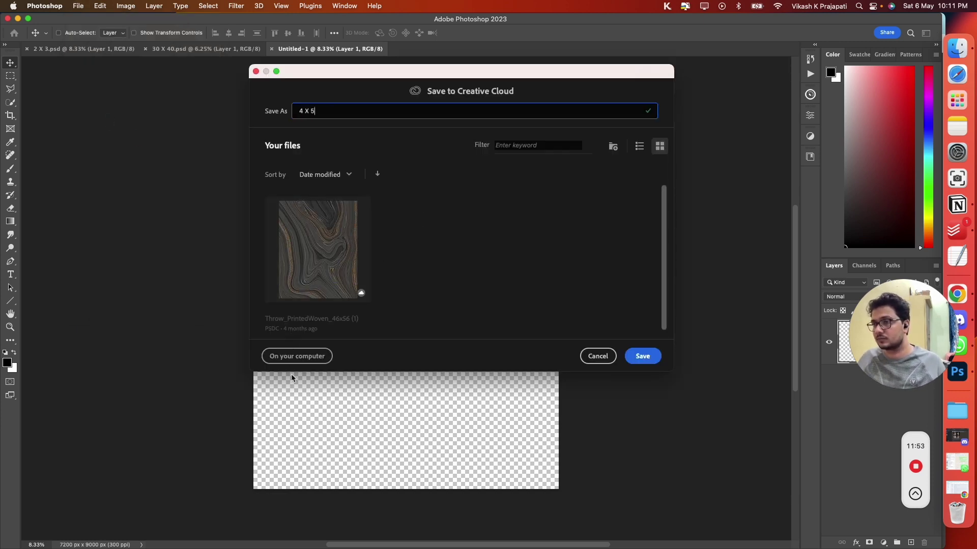
left_click(294, 356)
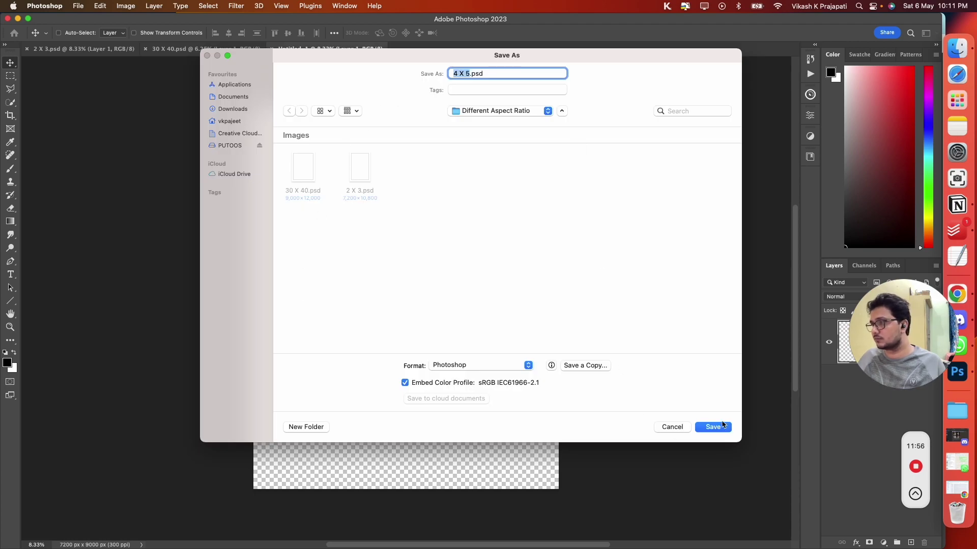
left_click(713, 427)
key("ctrl+Up")
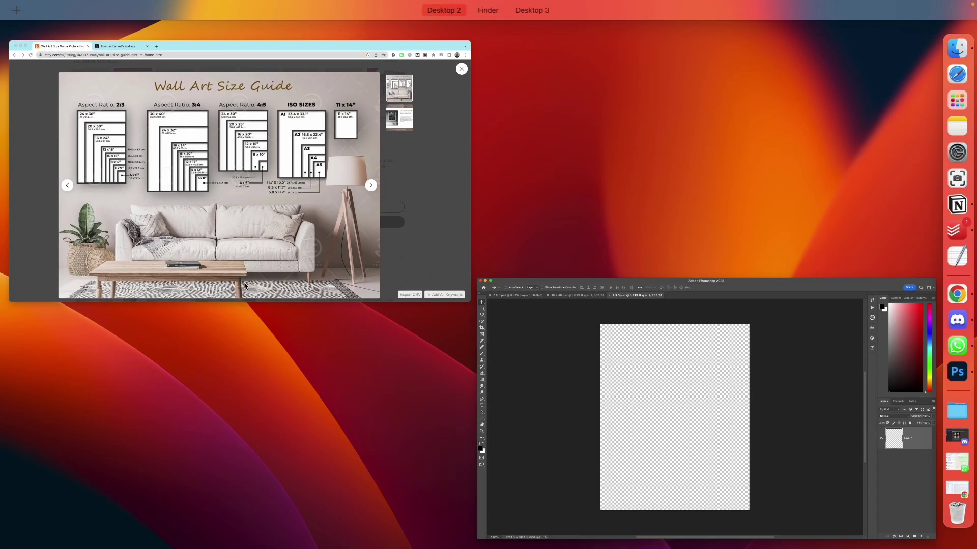
- Read the ISO A1 size in Chrome's Etsy guide, then start another new Photoshop document
left_click(244, 285)
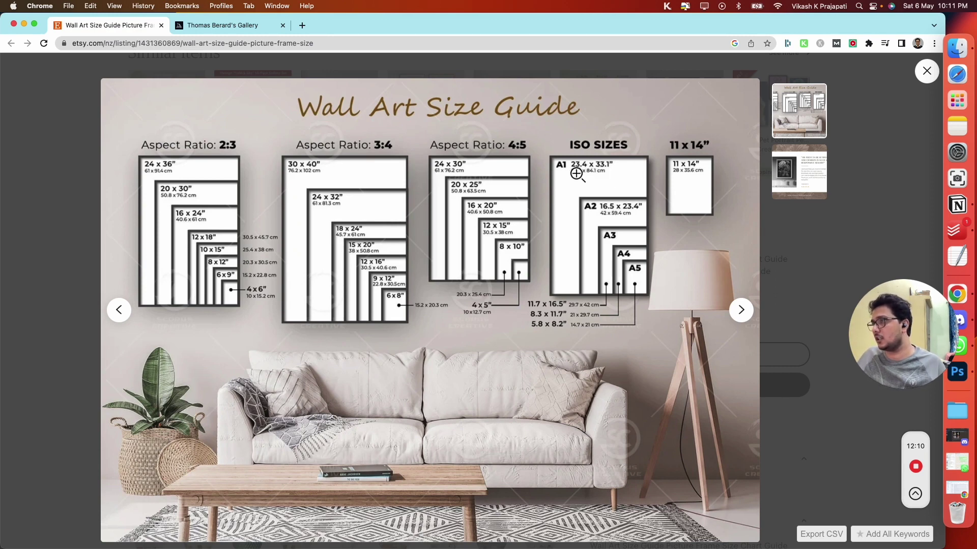
key("ctrl+Up")
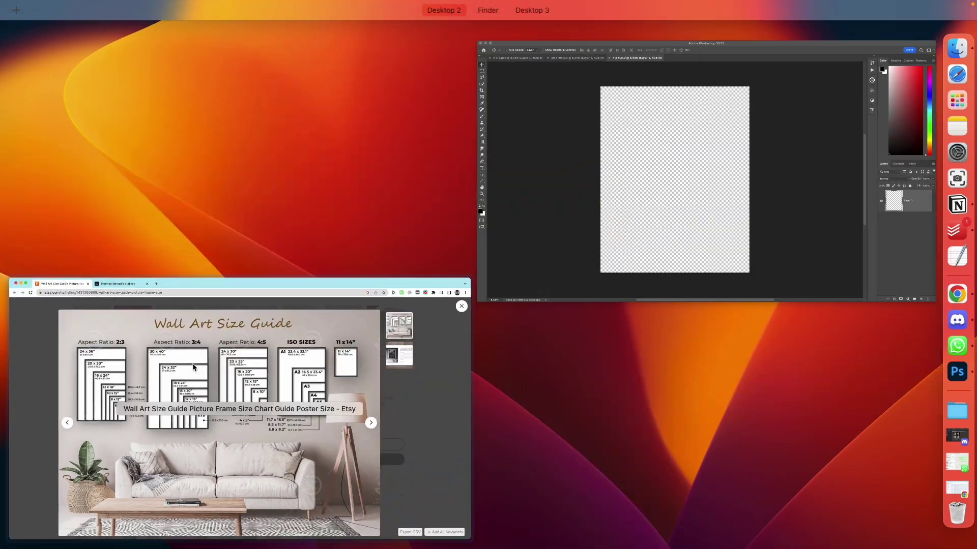
left_click(603, 144)
left_click(78, 5)
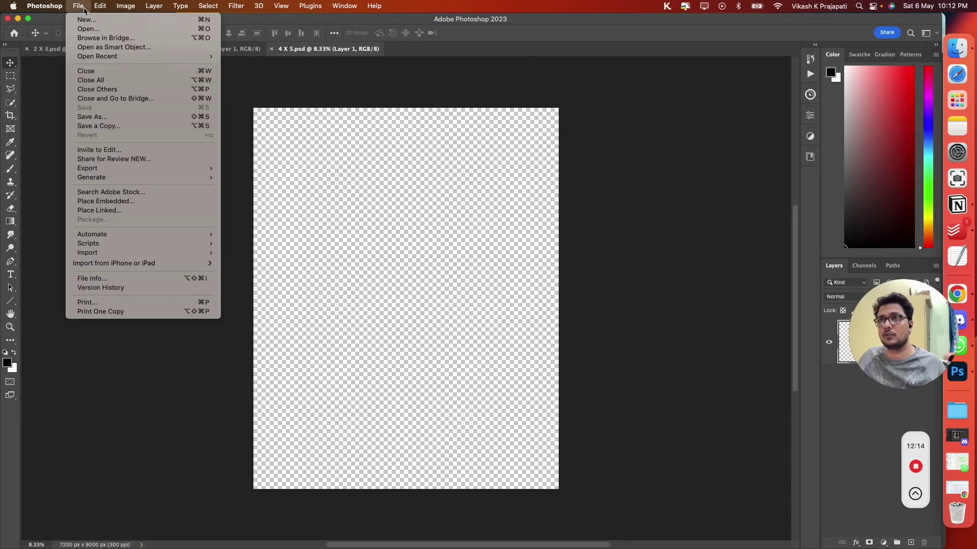
left_click(88, 21)
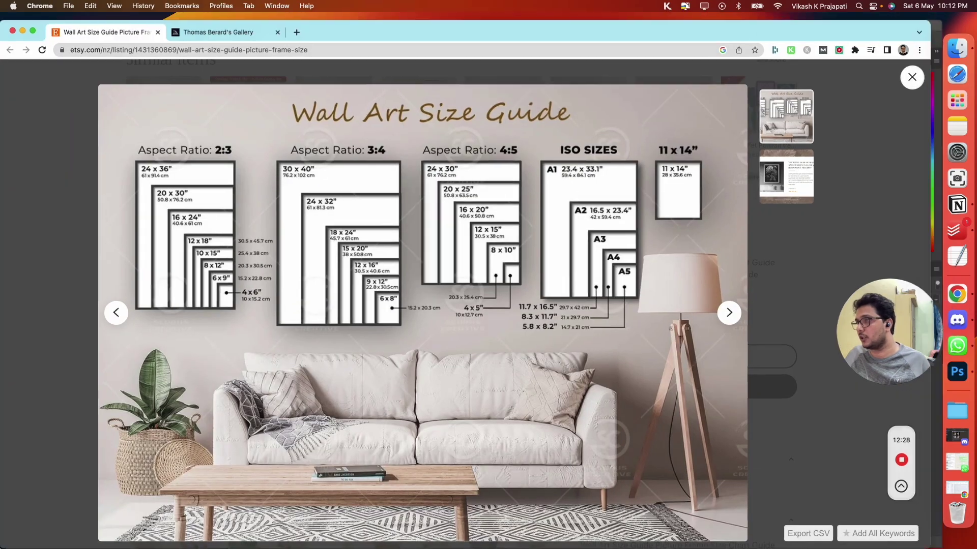
key("ctrl+Up")
- Create a 23.4 x 33.1 inch document, checking the A1 width in the size guide
left_click(579, 176)
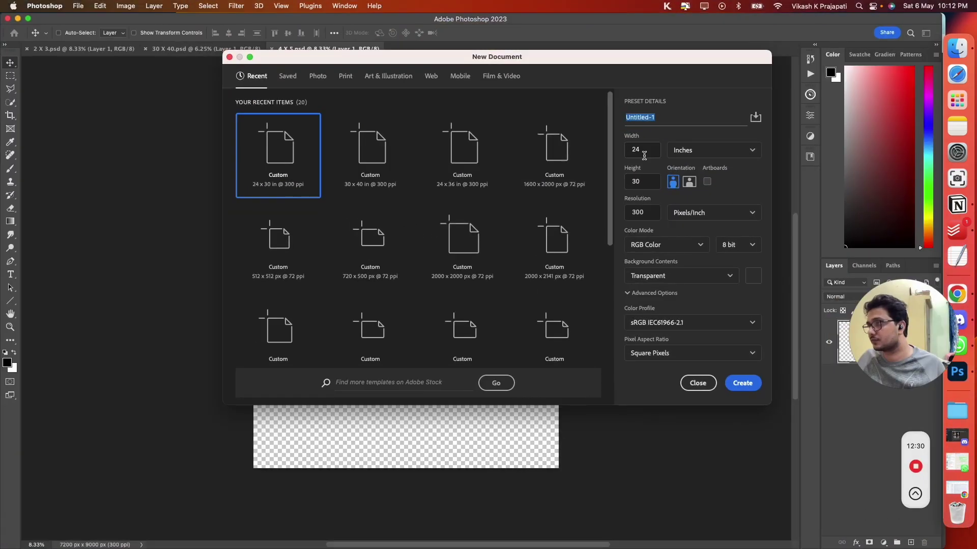
left_click(644, 151)
type("2")
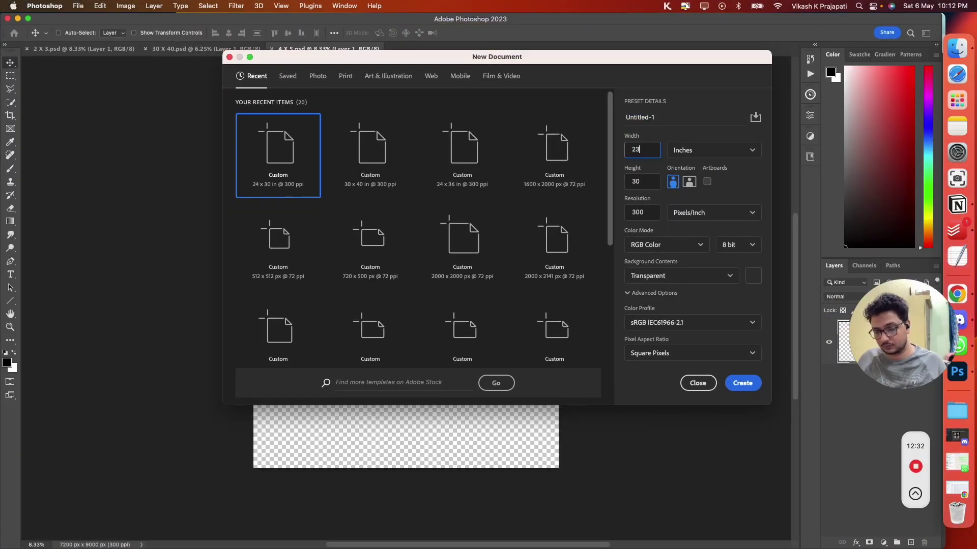
key("ctrl+Up")
left_click(433, 255)
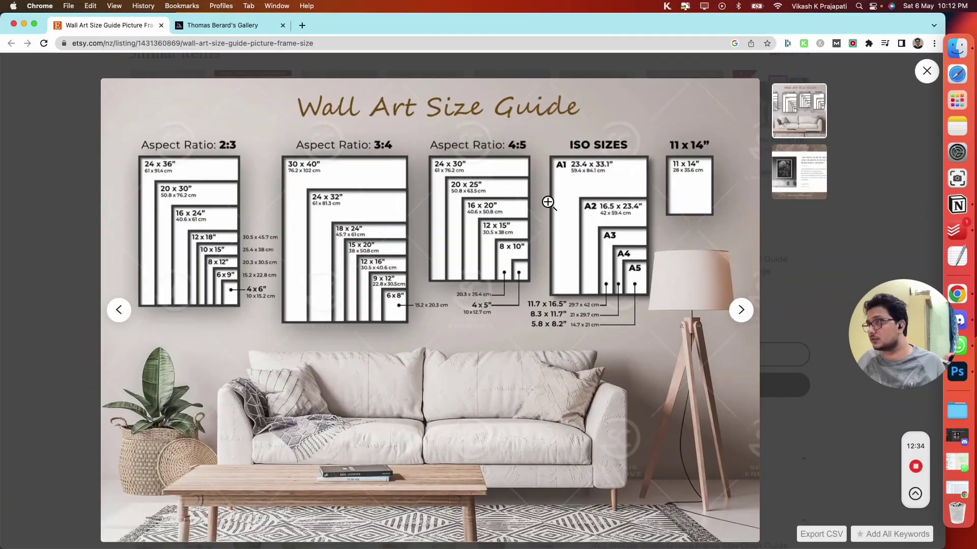
key("ctrl+Up")
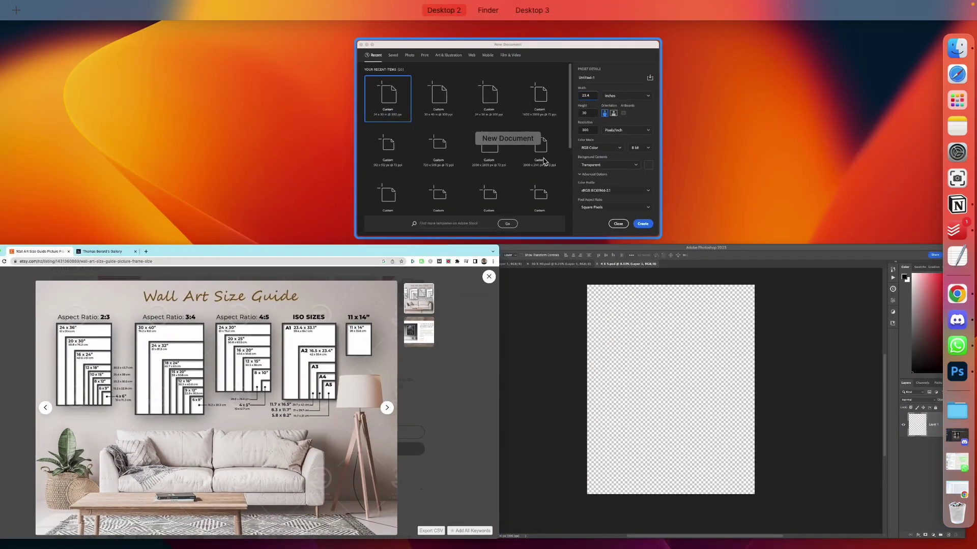
left_click(509, 135)
left_click(644, 180)
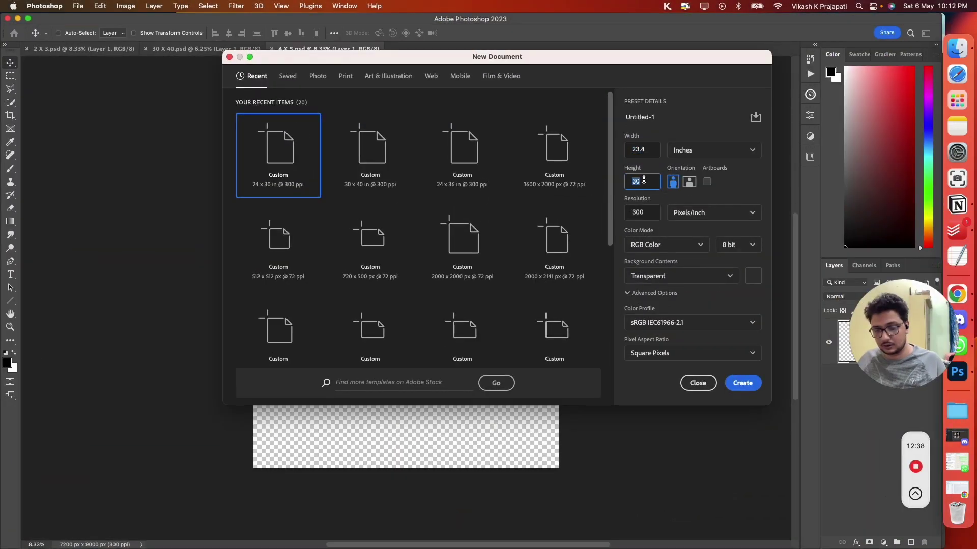
type("33.1")
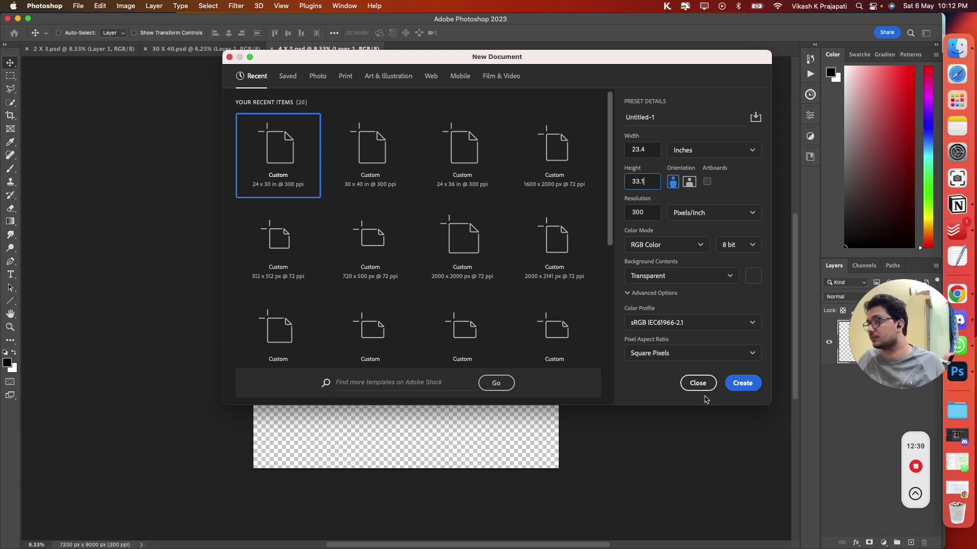
left_click(742, 383)
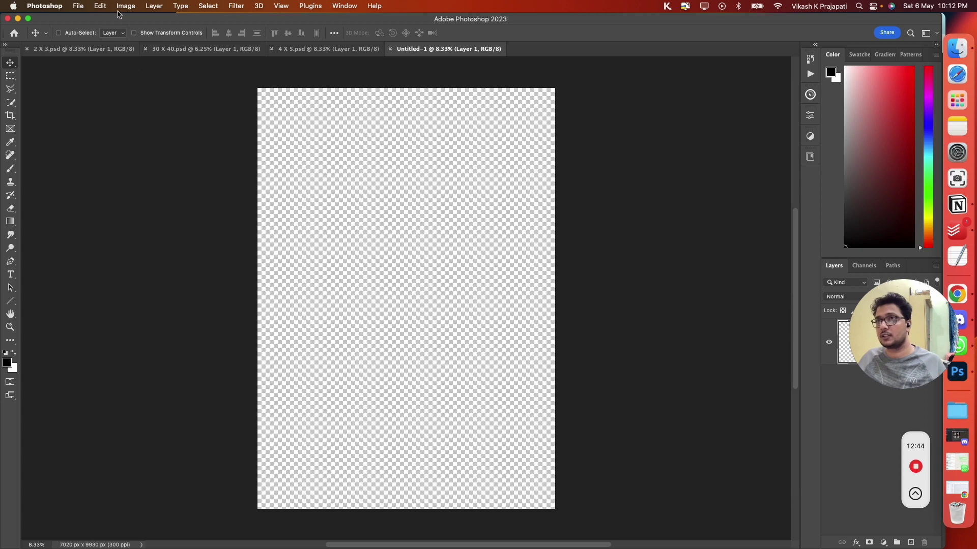
- Save the new document to the computer as iso.psd
left_click(73, 10)
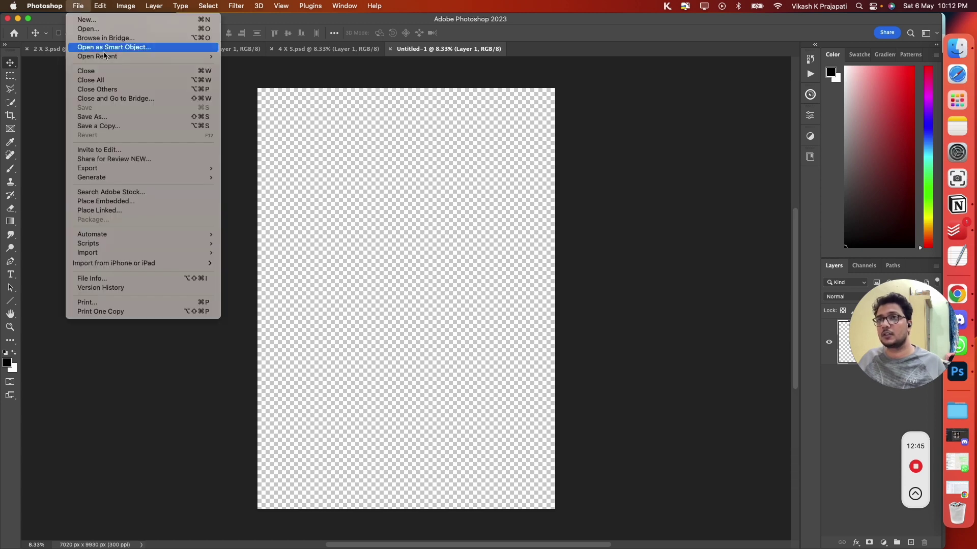
left_click(108, 117)
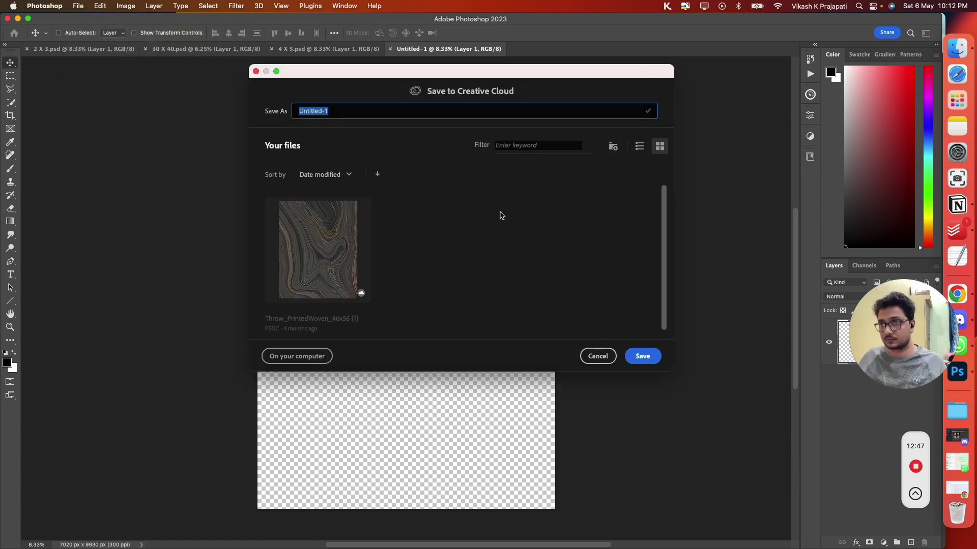
left_click(296, 356)
type("iso")
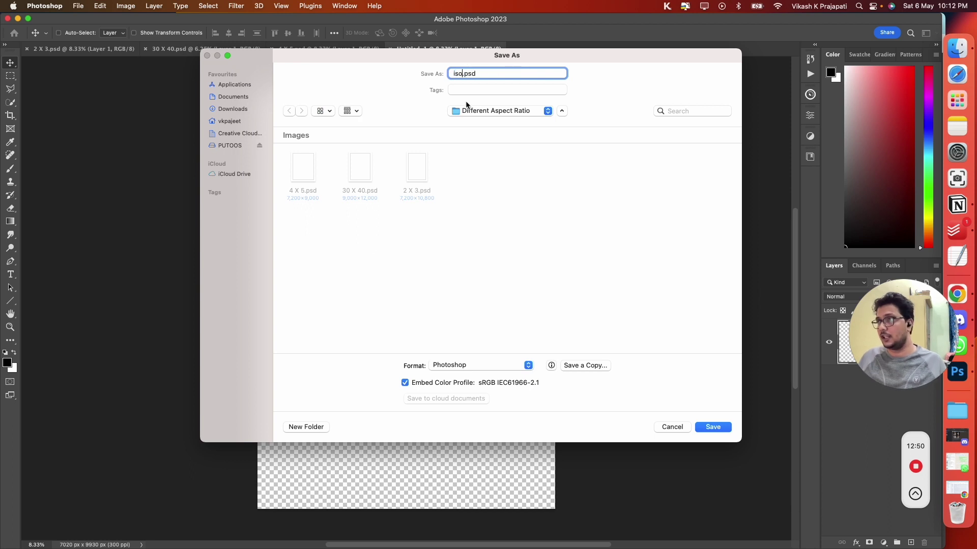
left_click(715, 429)
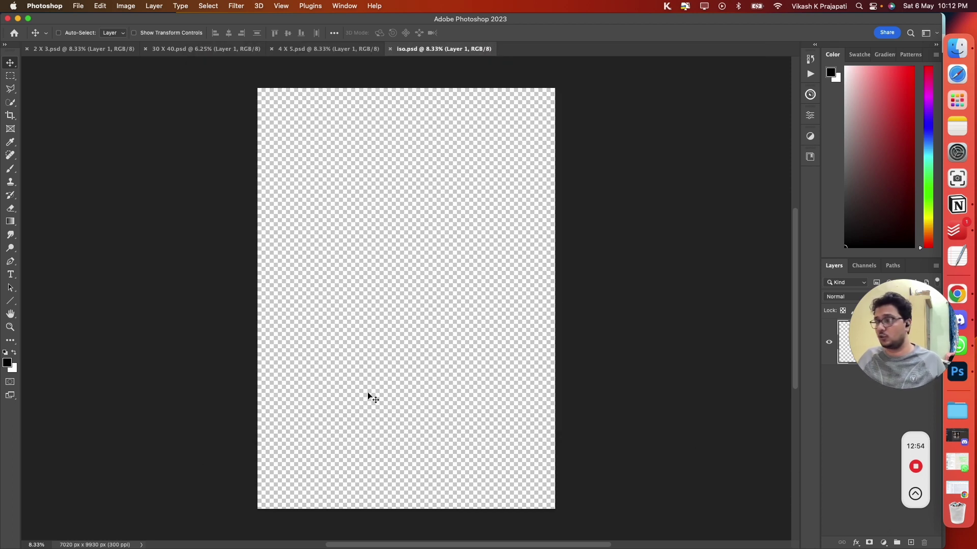
- In Finder, go back to Ai ART, open Different Aspect Ratio and check the four PSDs
left_click(957, 48)
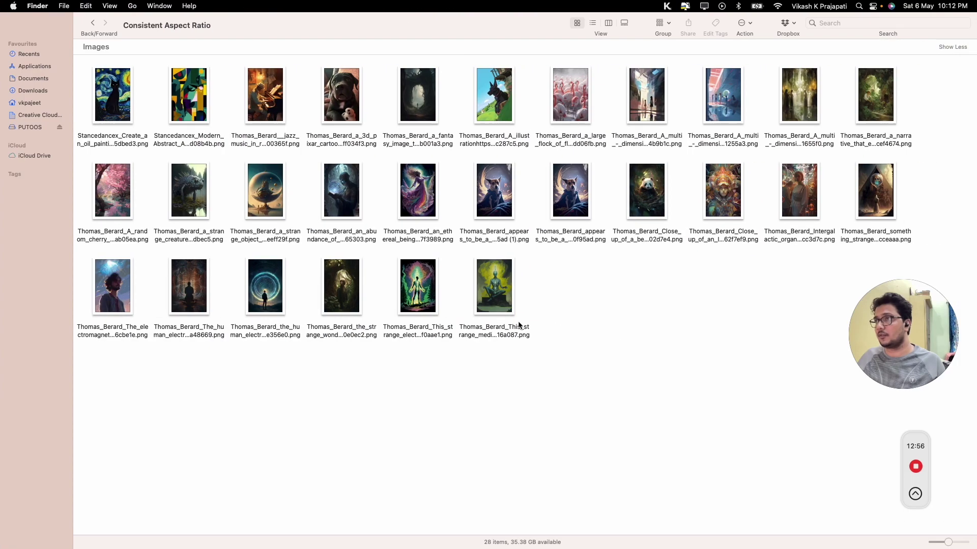
left_click(93, 23)
left_click(235, 102)
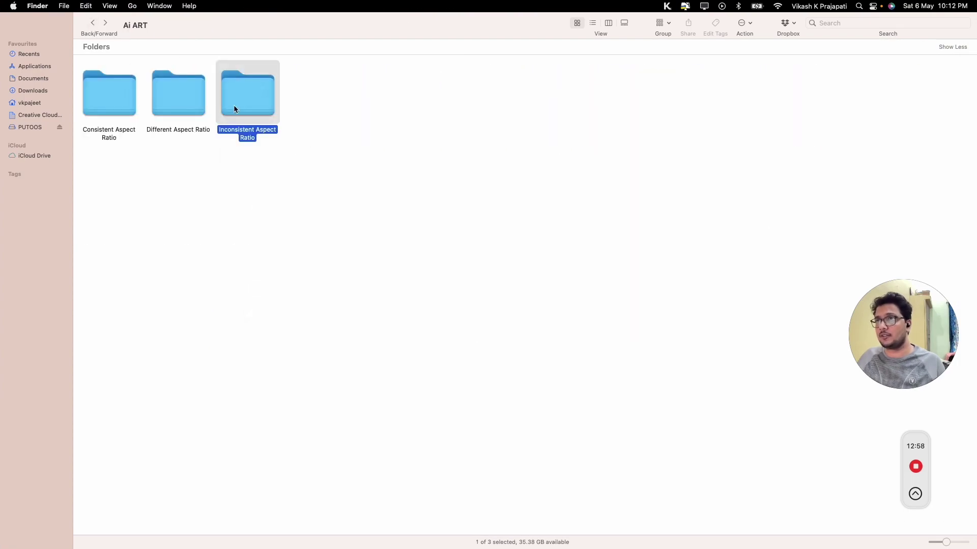
left_click(102, 97)
double_click(157, 99)
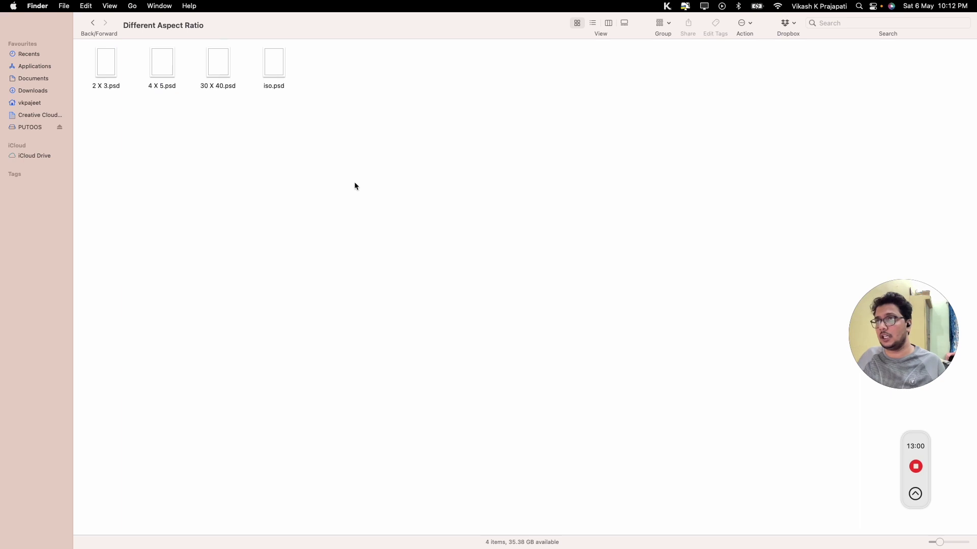
left_click_drag(339, 97, 106, 74)
left_click(399, 212)
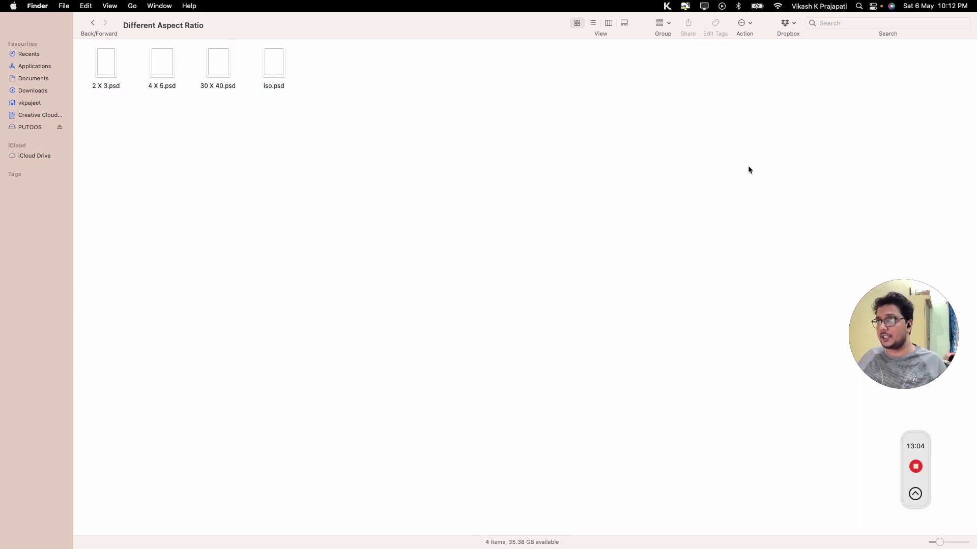
key("ctrl+Up")
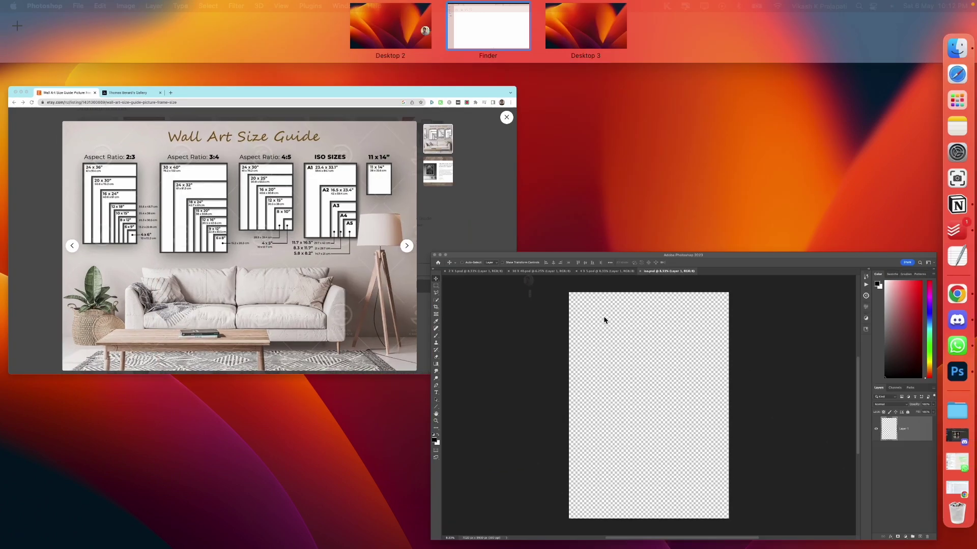
- Cycle through the 2 X 3 and 30 X 40 tabs to reach the blank 4 X 5 canvas
left_click(603, 317)
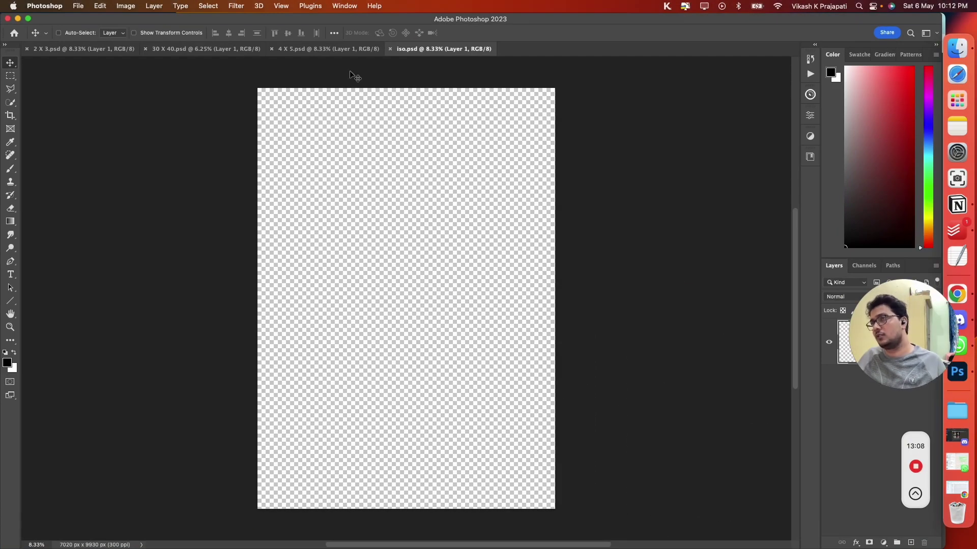
left_click(84, 49)
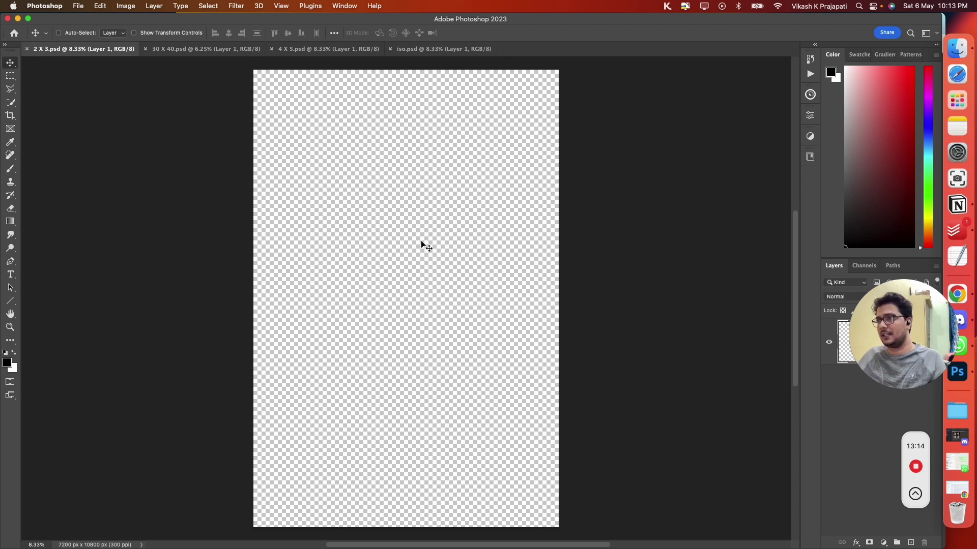
left_click(183, 49)
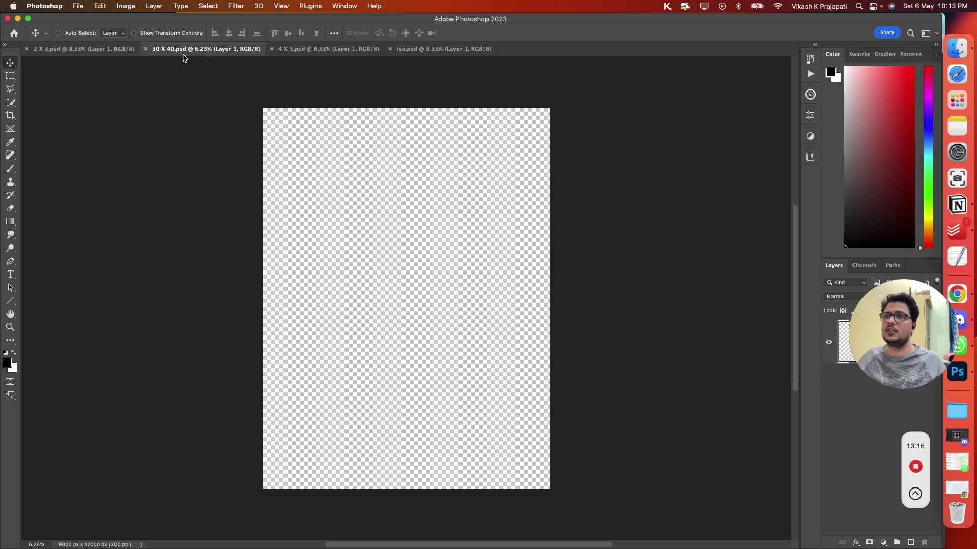
key("ctrl+Tab")
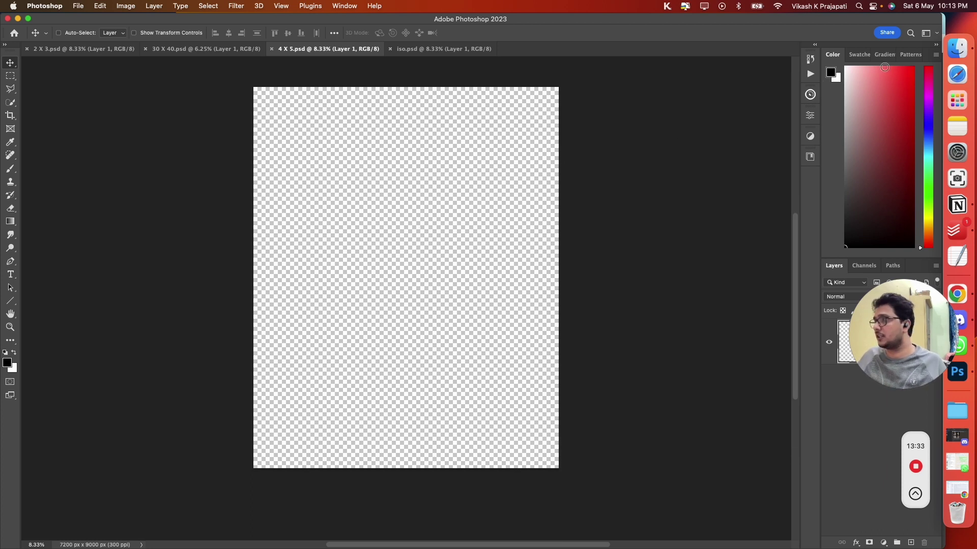
left_click(958, 49)
- Place the cat image from Finder into 2 X 3.psd and stretch it to fill the canvas
left_click_drag(109, 91, 708, 357)
key("ctrl+Up")
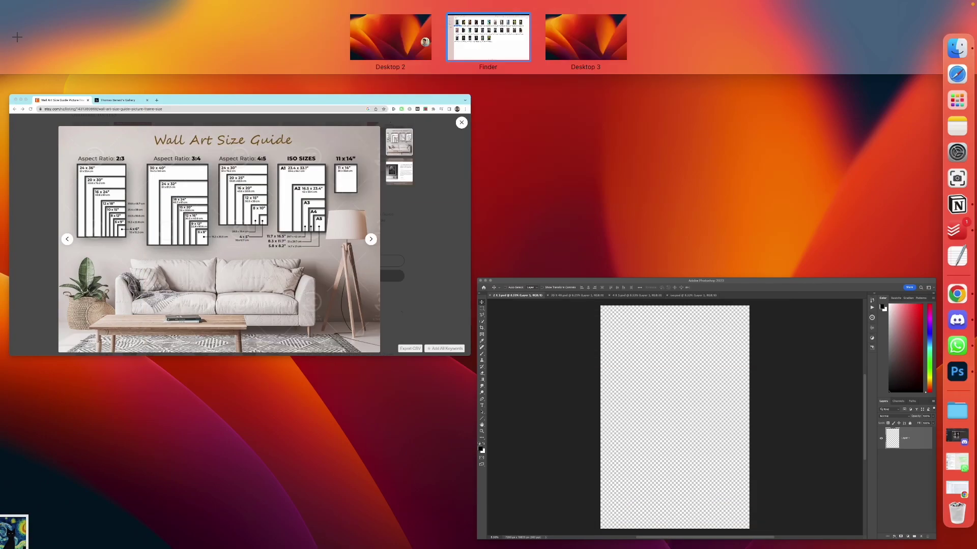
left_click_drag(13, 539, 431, 308)
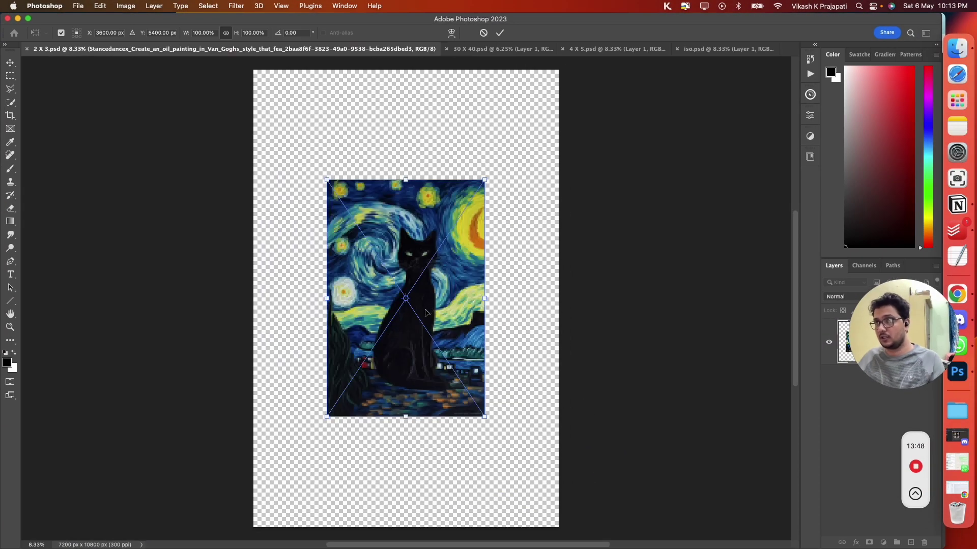
key("Return")
key("super+t")
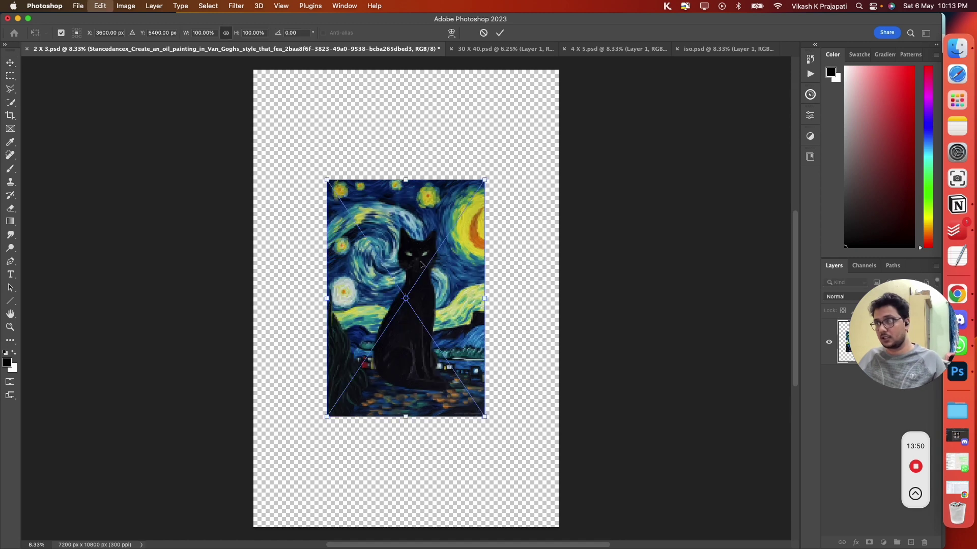
left_click_drag(407, 169, 420, 59)
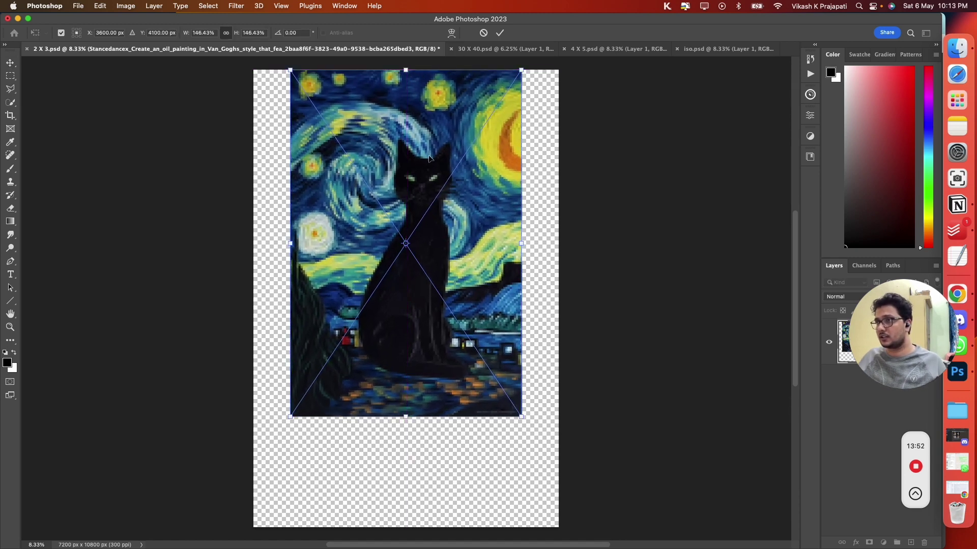
left_click_drag(406, 419, 418, 529)
key("Return")
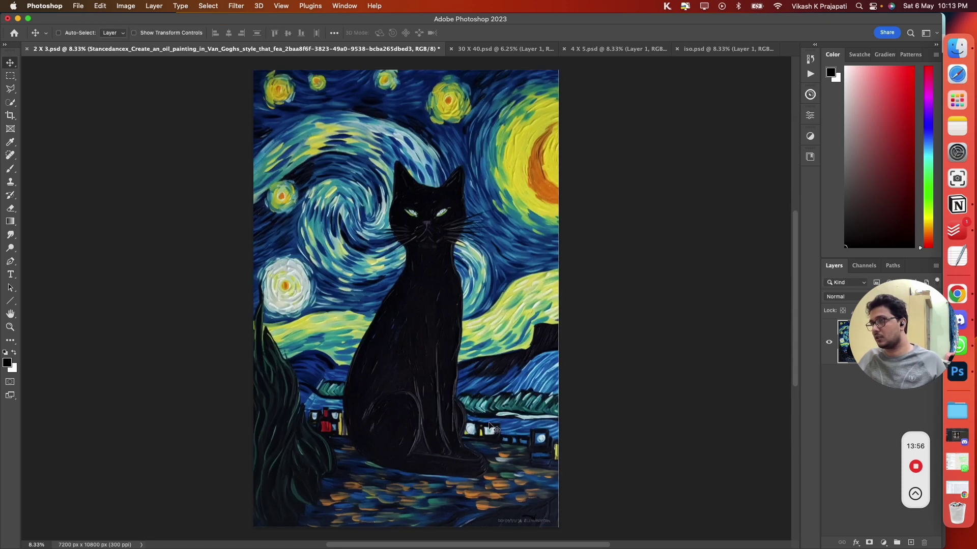
- Look through the 30 X 40, 4 X 5 and iso tabs, ending on 30 X 40
left_click_drag(904, 392, 842, 488)
scroll(397, 190, "down", 1)
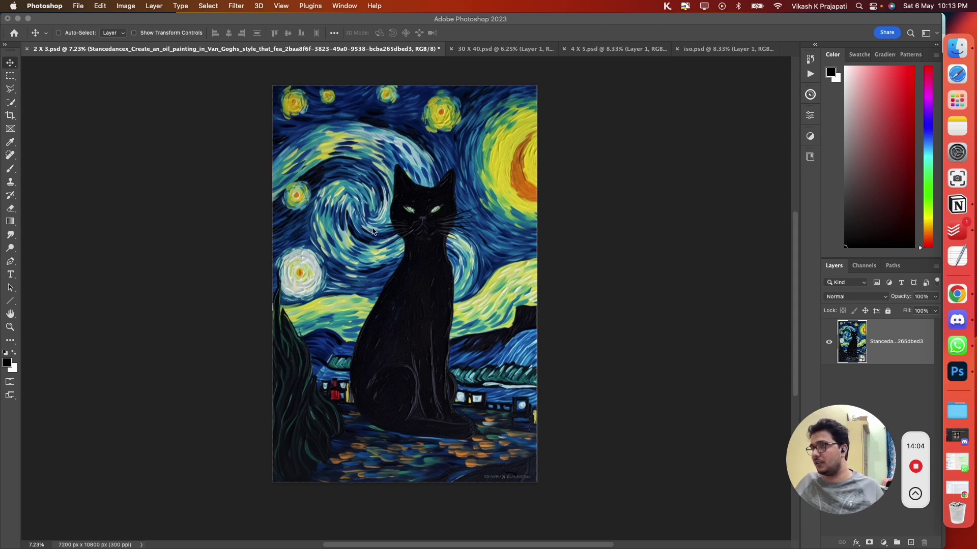
left_click(476, 49)
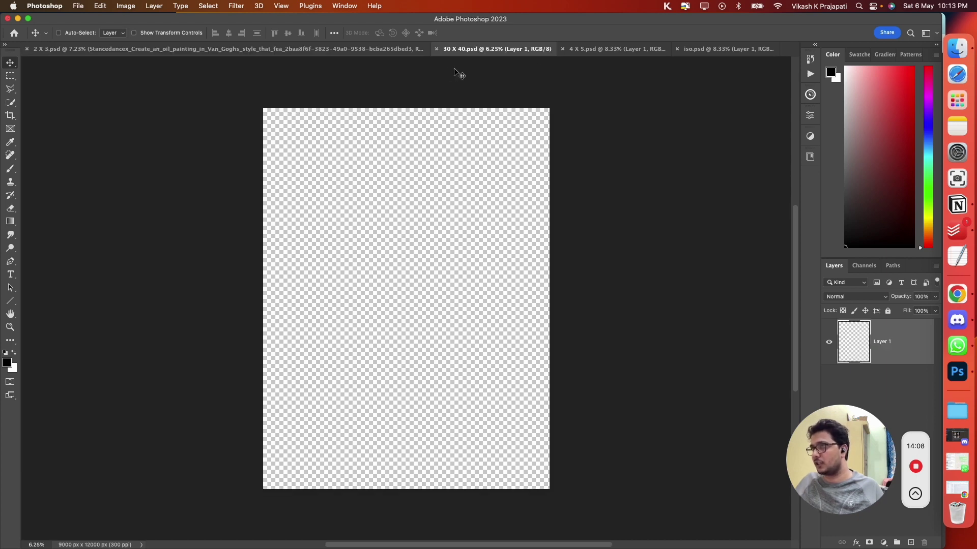
left_click(593, 49)
left_click(725, 50)
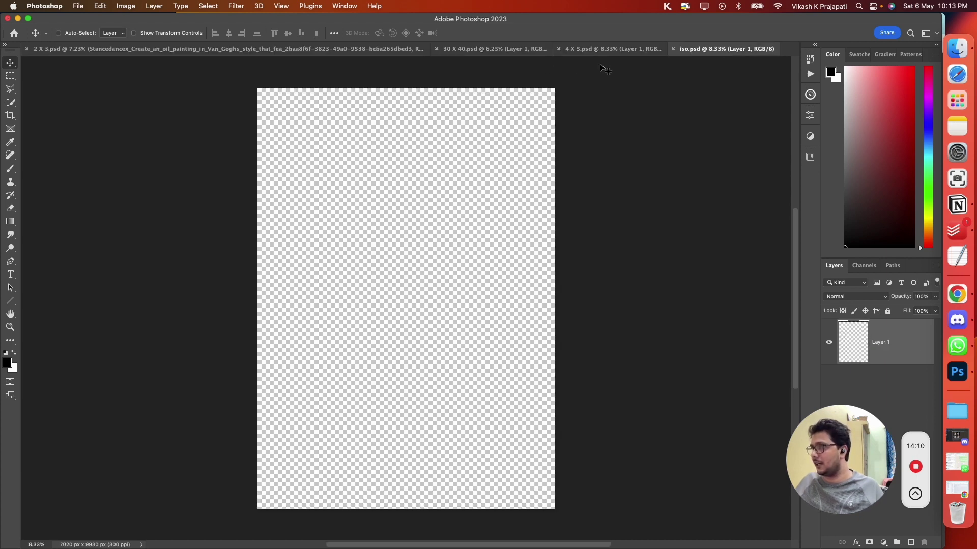
left_click(450, 50)
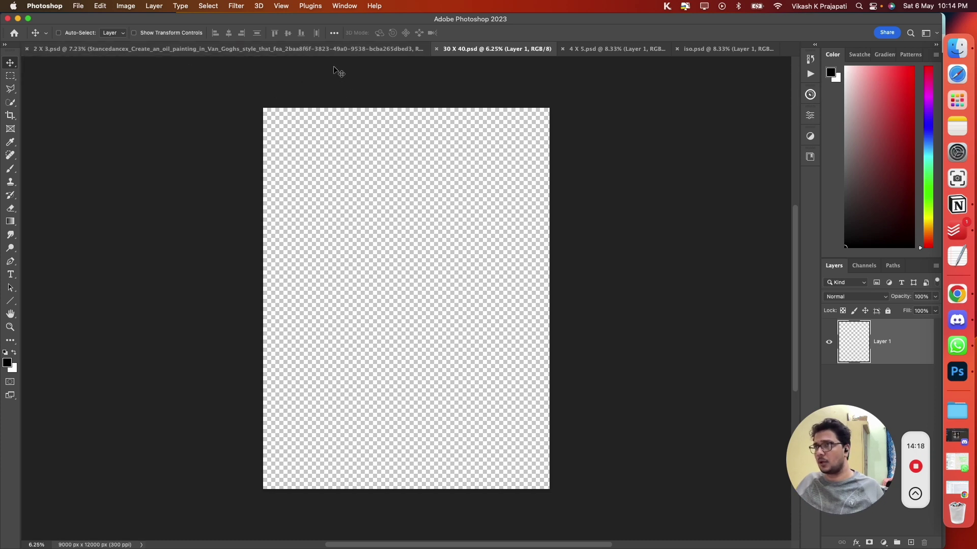
- Duplicate the 2 X 3 cat painting layer into the 30 X 40.psd document and view it
left_click(336, 48)
right_click(909, 348)
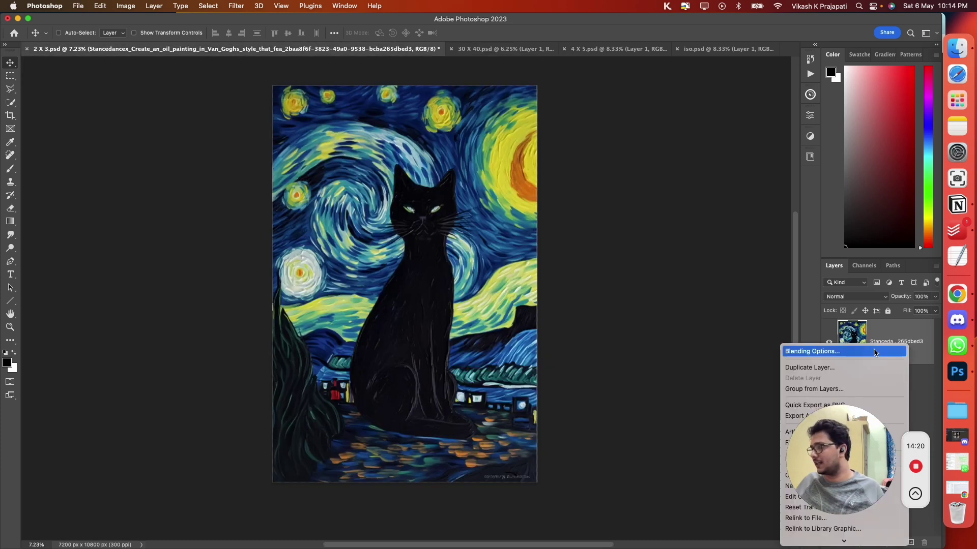
left_click_drag(845, 473, 752, 452)
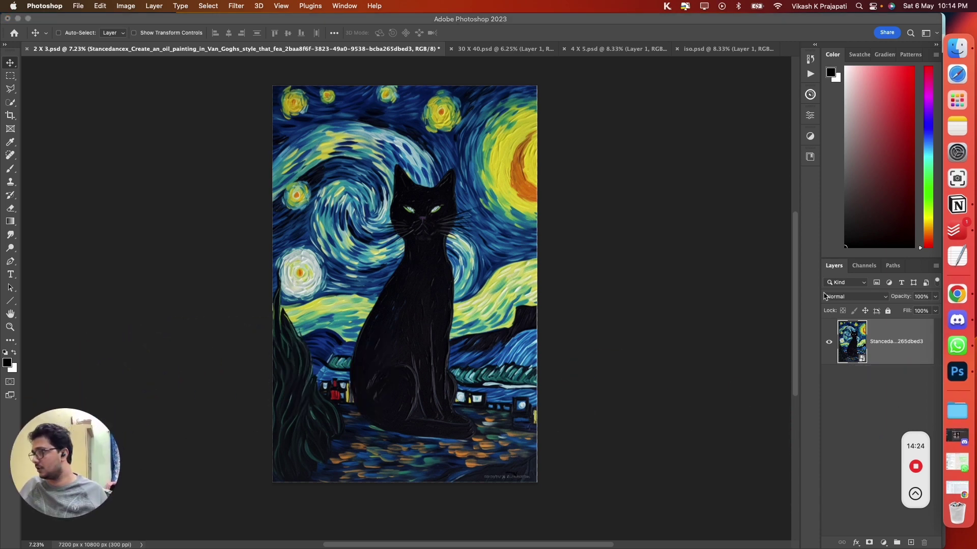
left_click(822, 291)
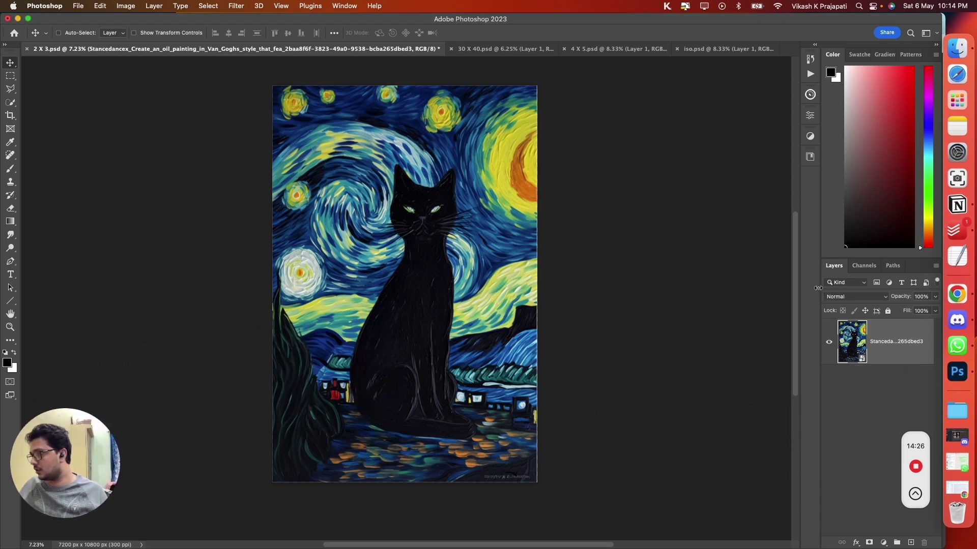
left_click_drag(818, 288, 728, 288)
right_click(841, 348)
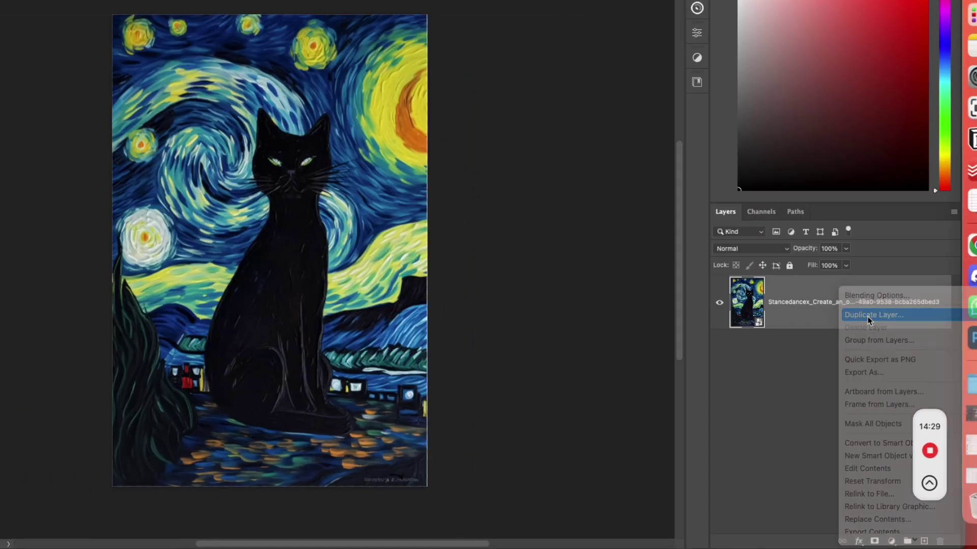
left_click(865, 352)
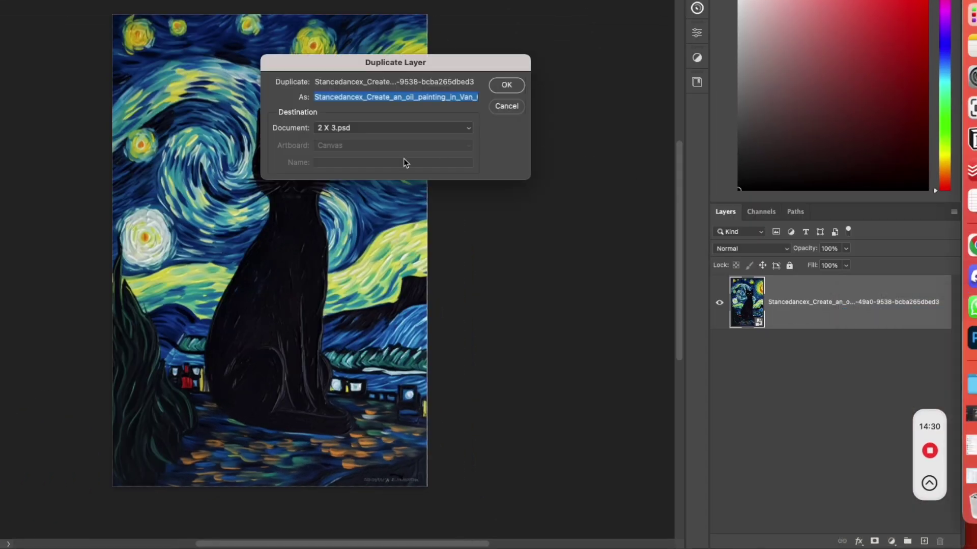
left_click(339, 128)
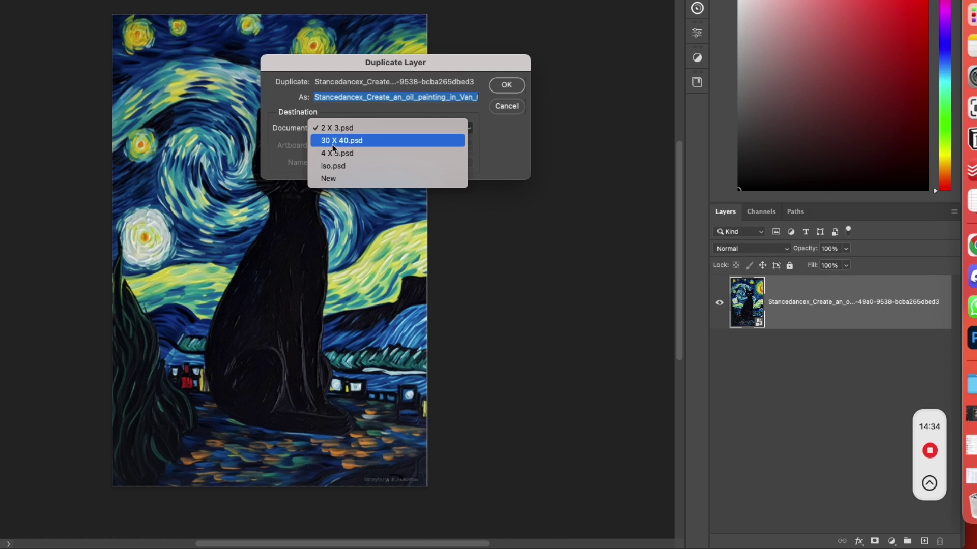
left_click(386, 140)
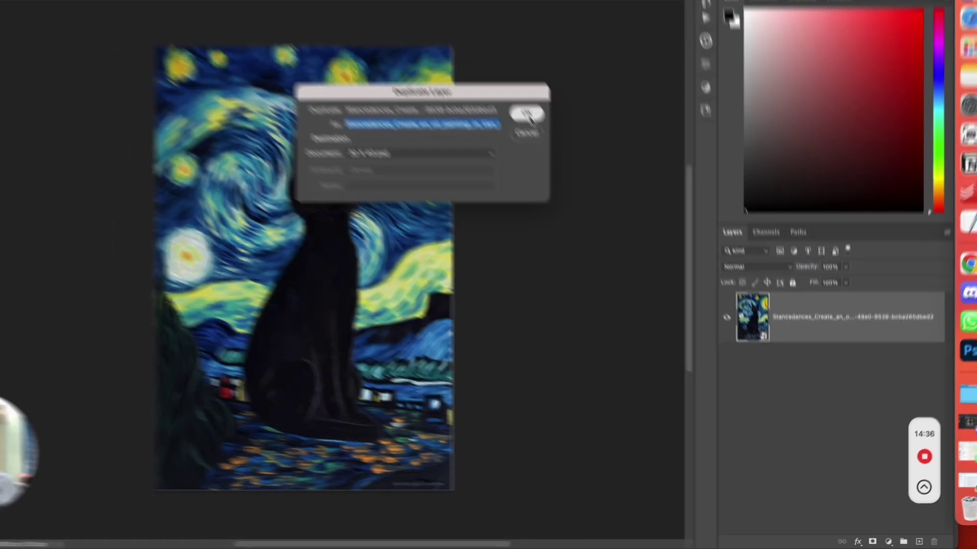
left_click(511, 93)
left_click(483, 49)
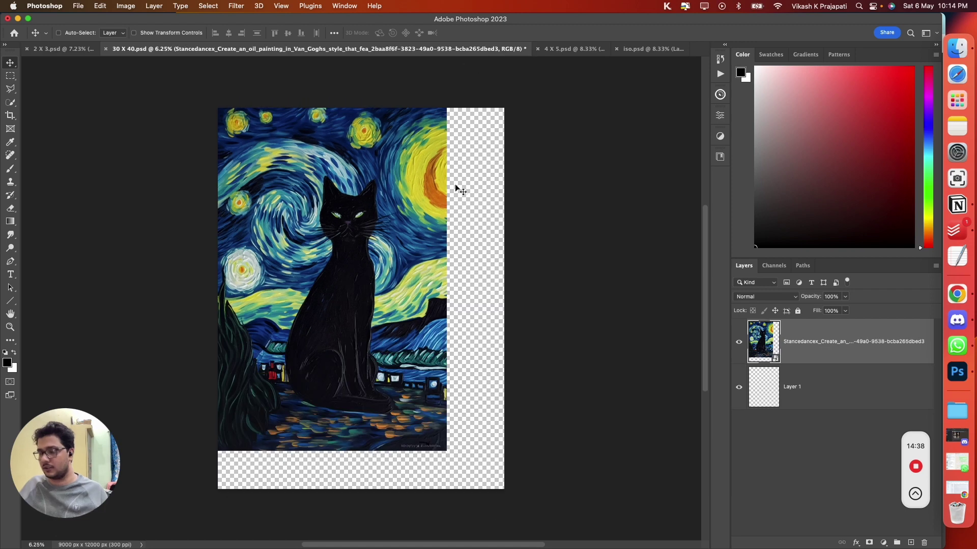
- Stretch the painting to the canvas top and bottom, then centre it horizontally
key("cmd+t")
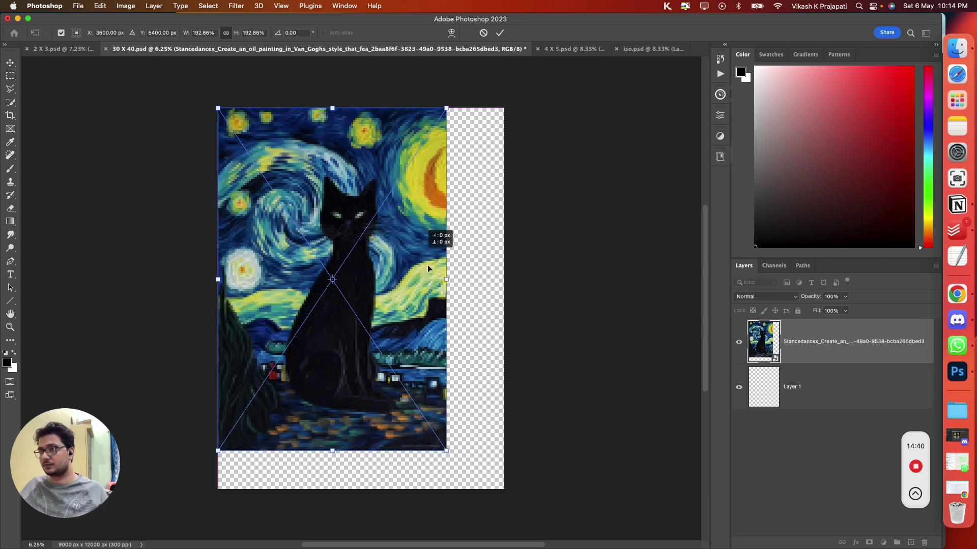
left_click_drag(416, 252, 438, 263)
mouse_move(362, 113)
left_mouse_down()
mouse_move(363, 99)
mouse_move(363, 107)
left_mouse_up()
left_click_drag(355, 462, 355, 489)
key("Return")
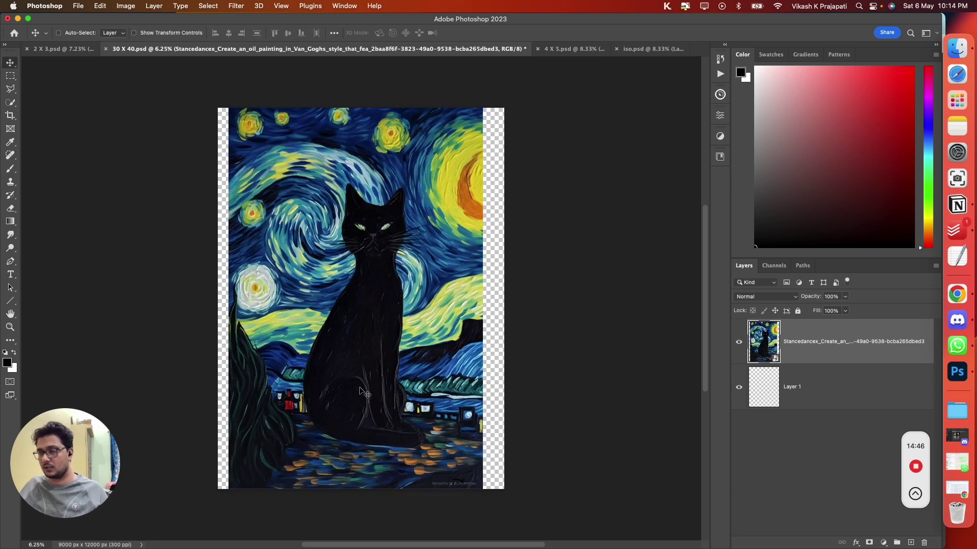
key("super+a")
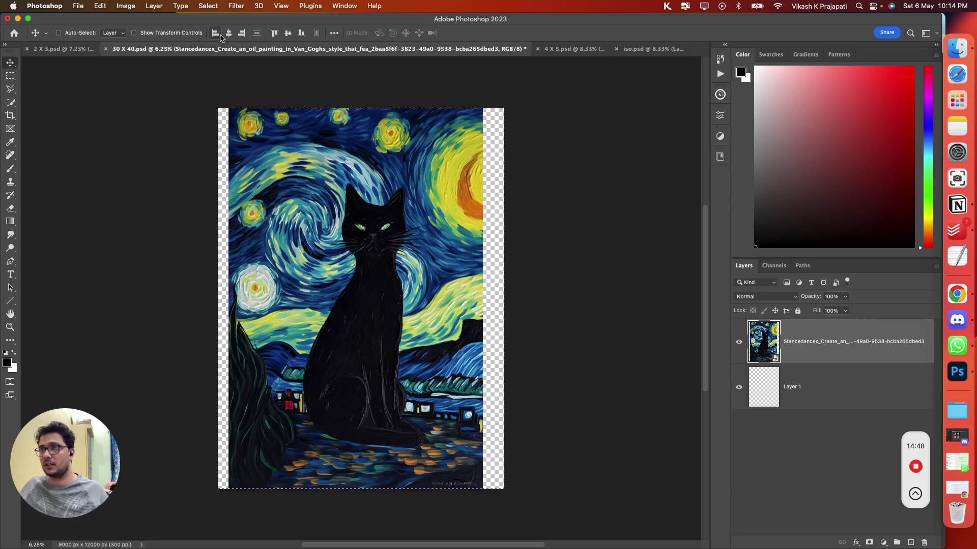
left_click(227, 34)
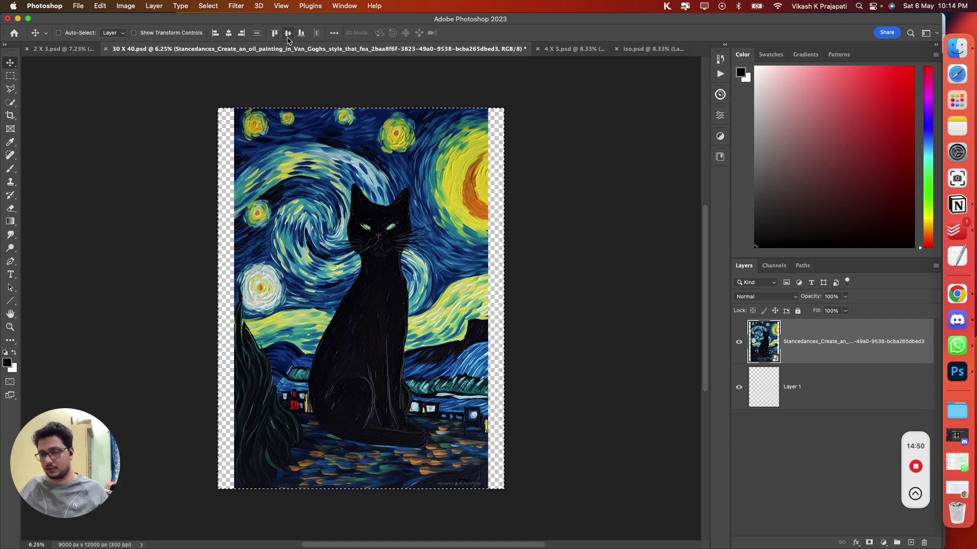
key("super+d")
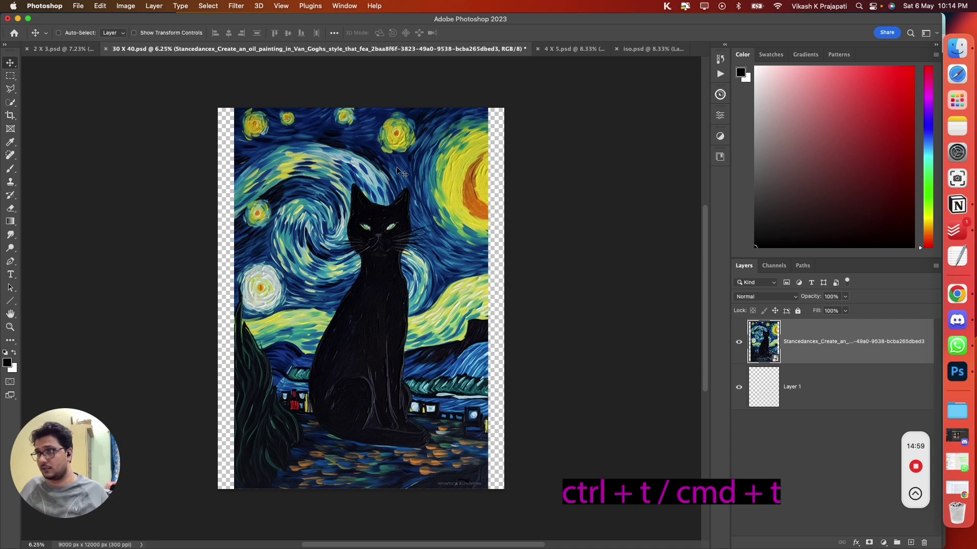
- Scale the painting up further to cover the side strips
key("super+t")
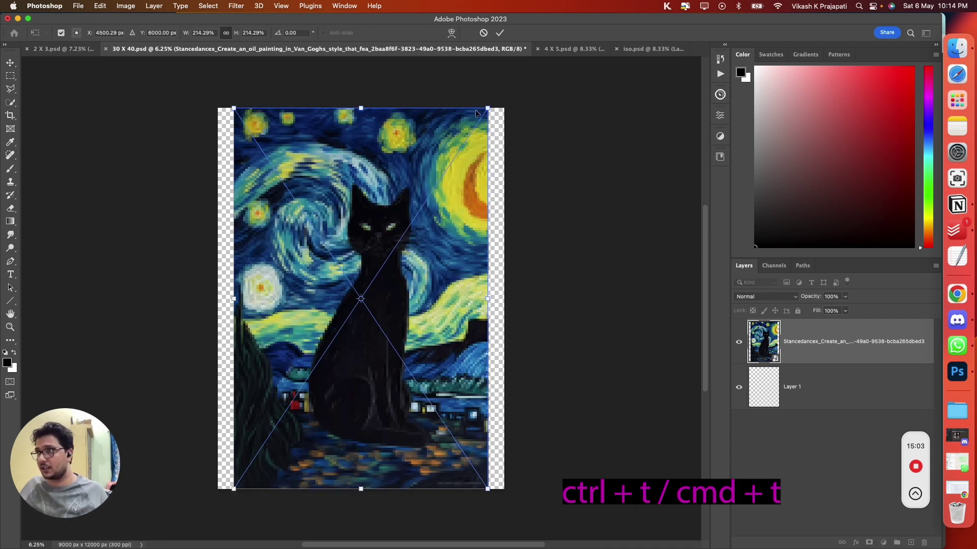
left_click_drag(361, 109, 361, 80)
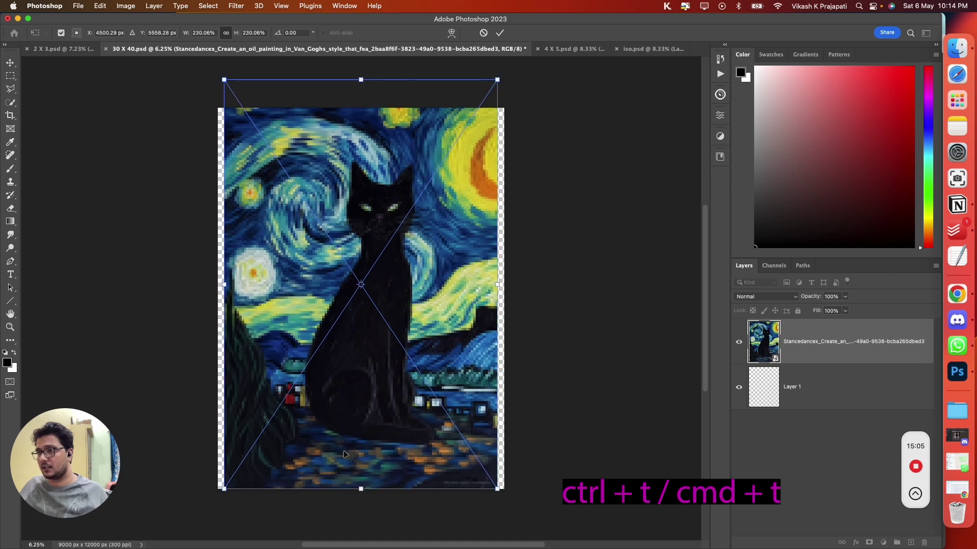
left_click_drag(361, 490, 363, 514)
key("Return")
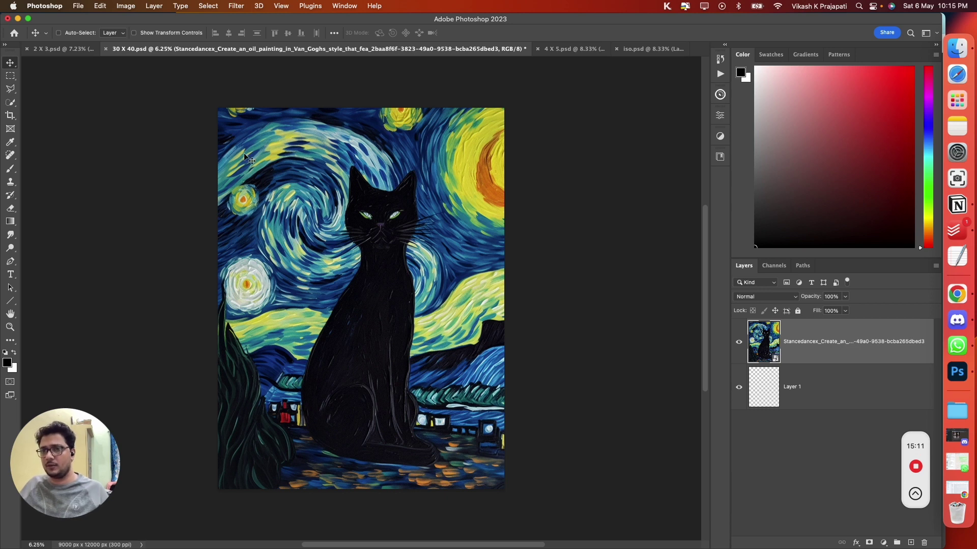
- Undo the last enlargement so the painting fits the 30 X 40 canvas height
left_click(575, 49)
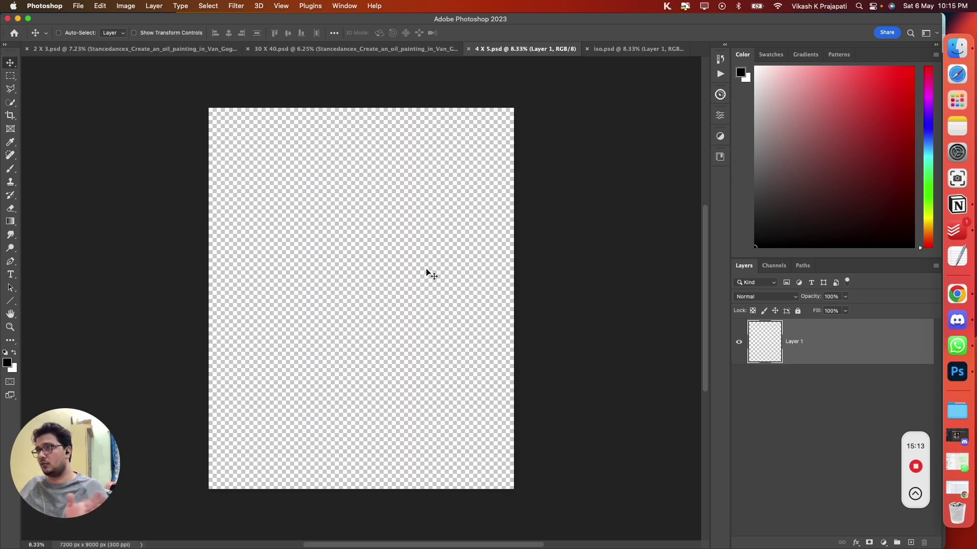
left_click(394, 50)
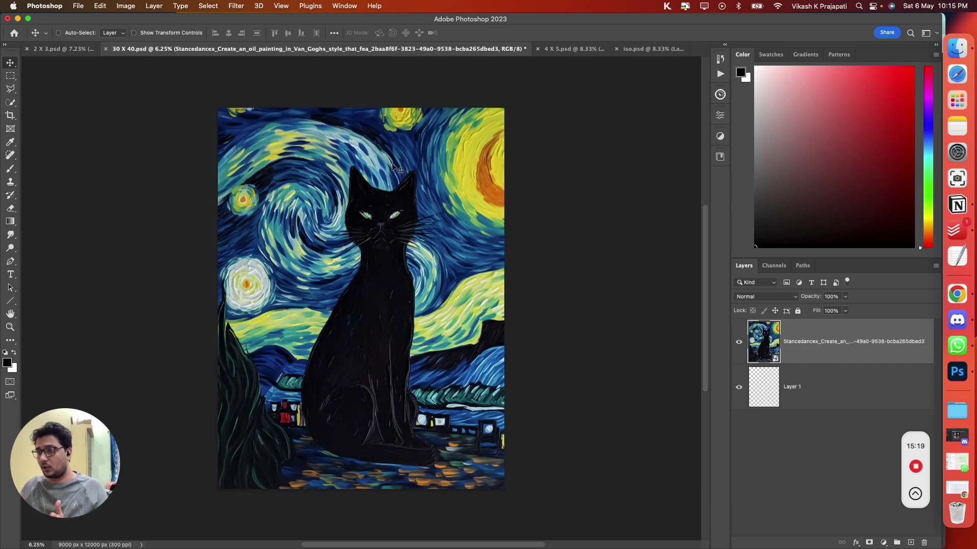
key("super")
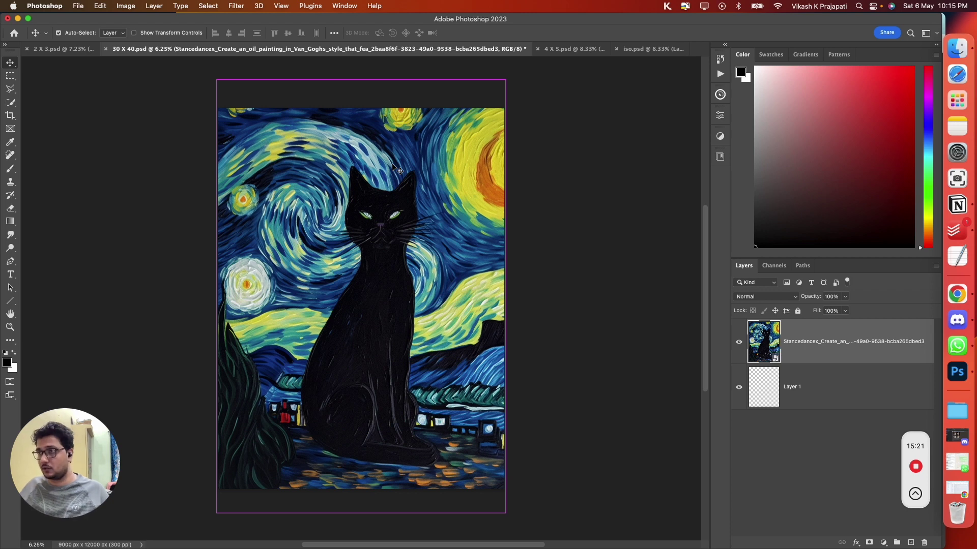
key("super+z")
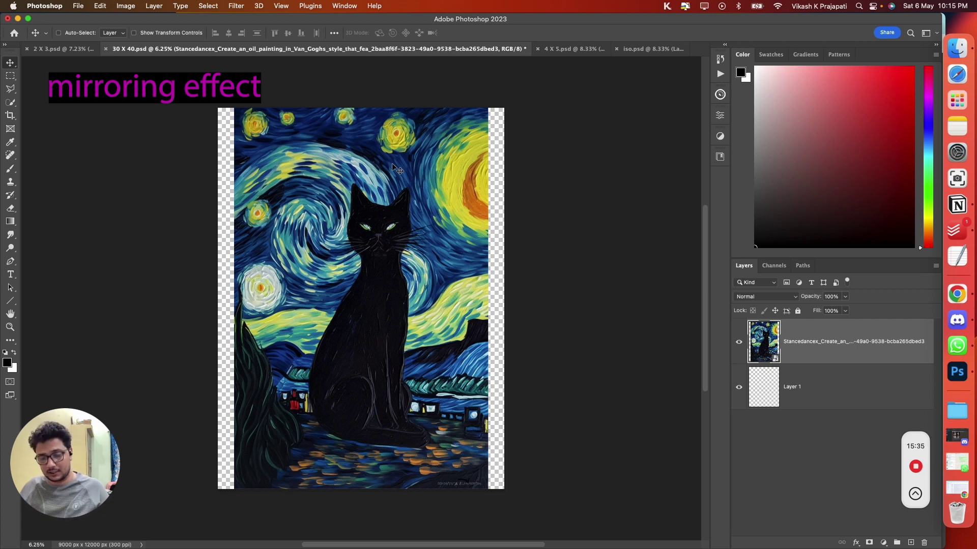
key("super")
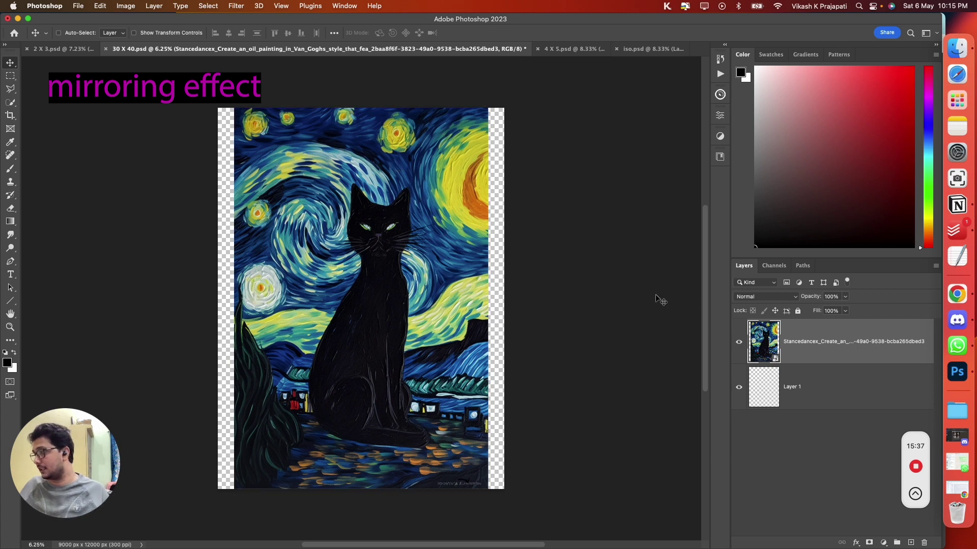
- Duplicate the painting and flip the copy horizontally across its right edge
key("super+j")
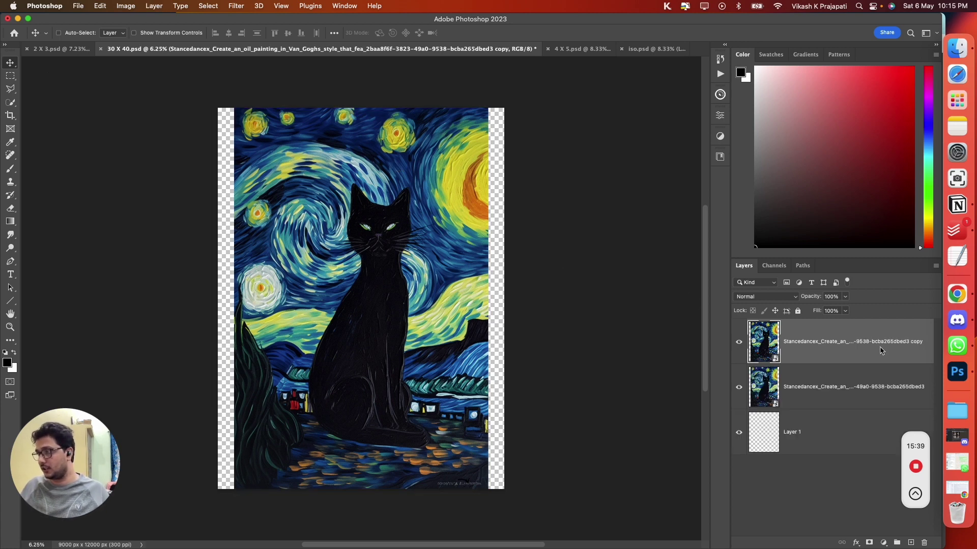
key("super+t")
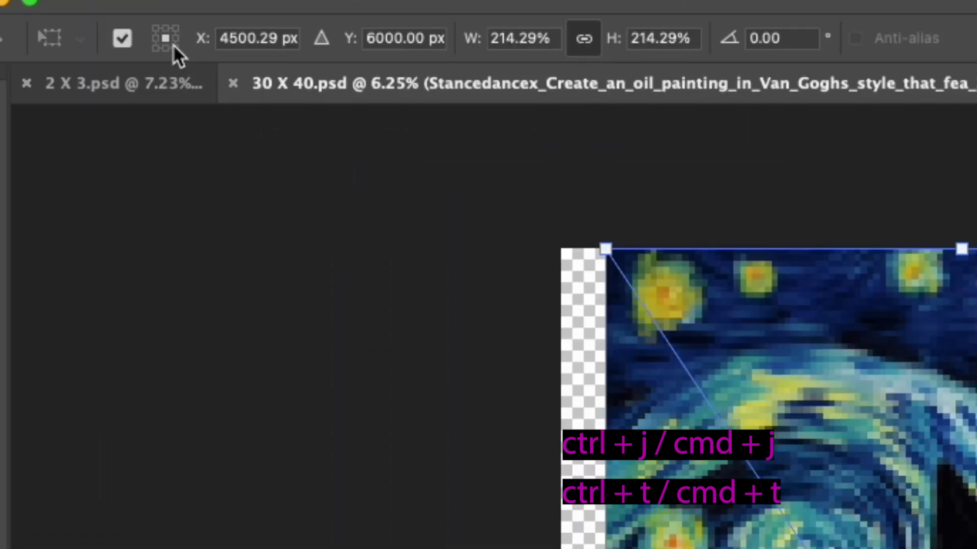
left_click(79, 32)
right_click(374, 231)
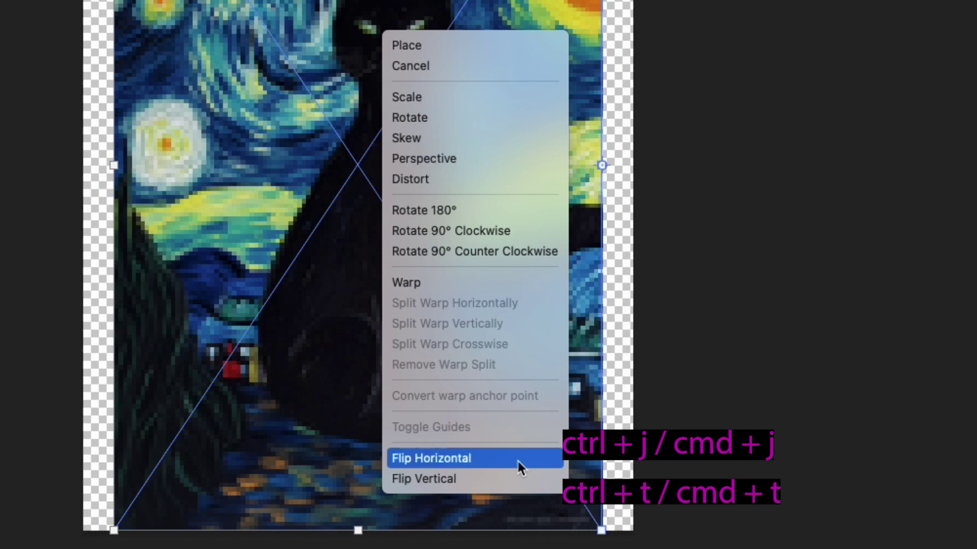
left_click(445, 457)
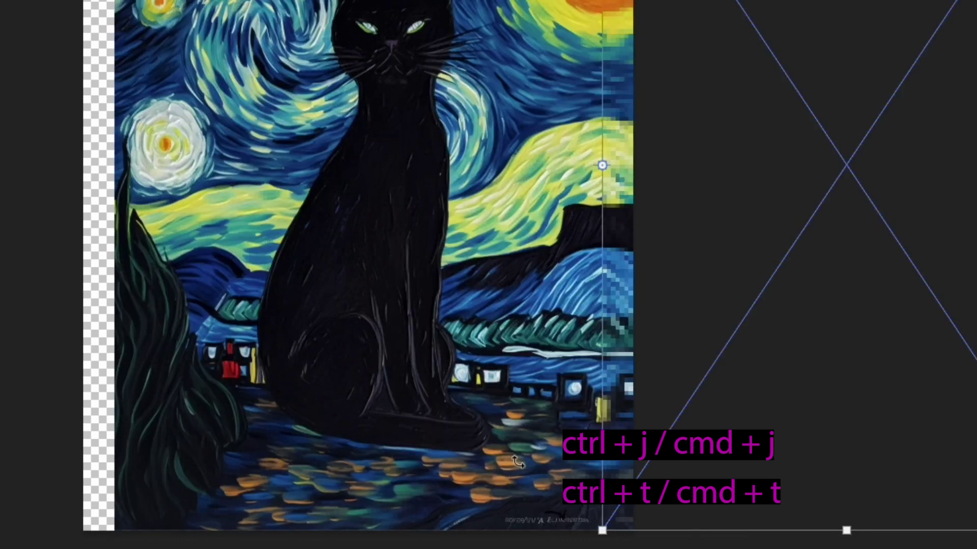
key("Return")
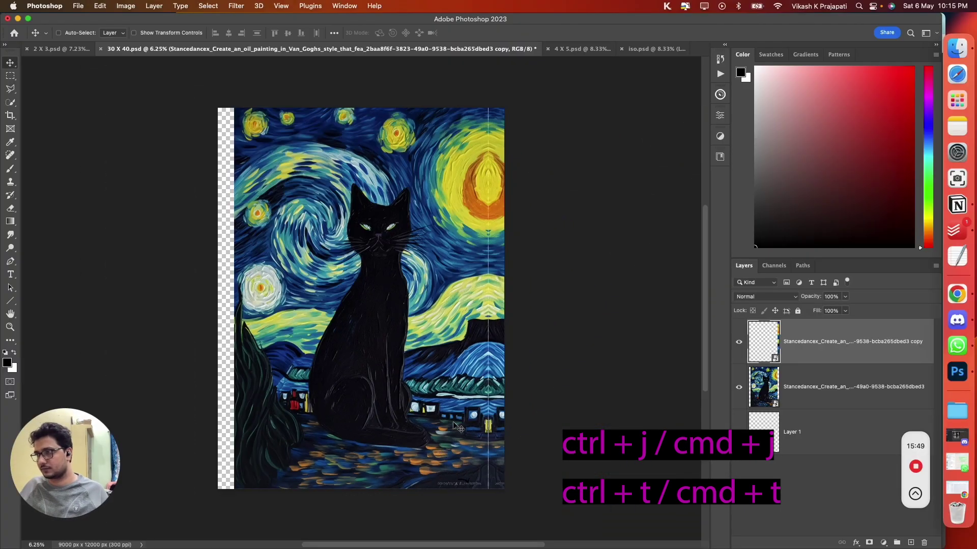
- Duplicate the original again and flip that copy horizontally across its left edge
left_click(804, 390)
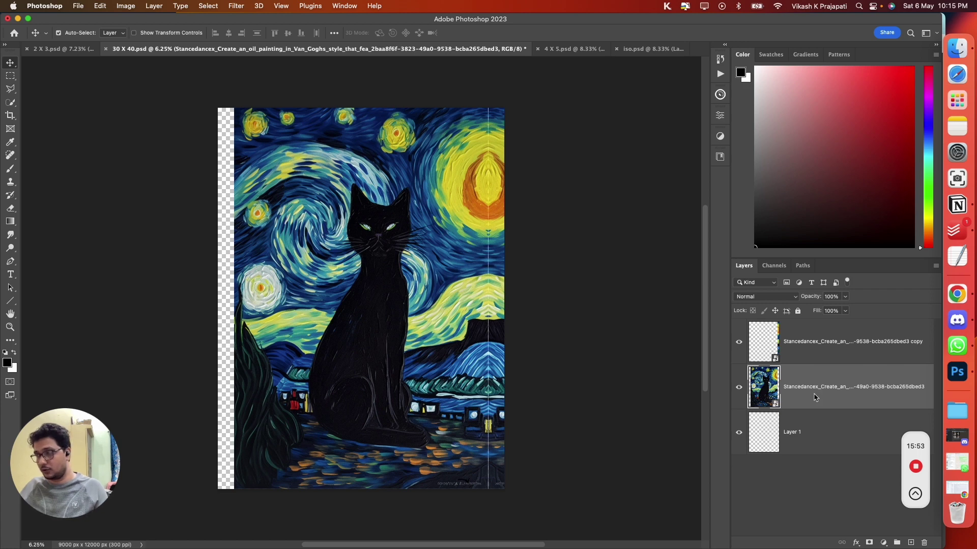
key("super+j")
key("super+t")
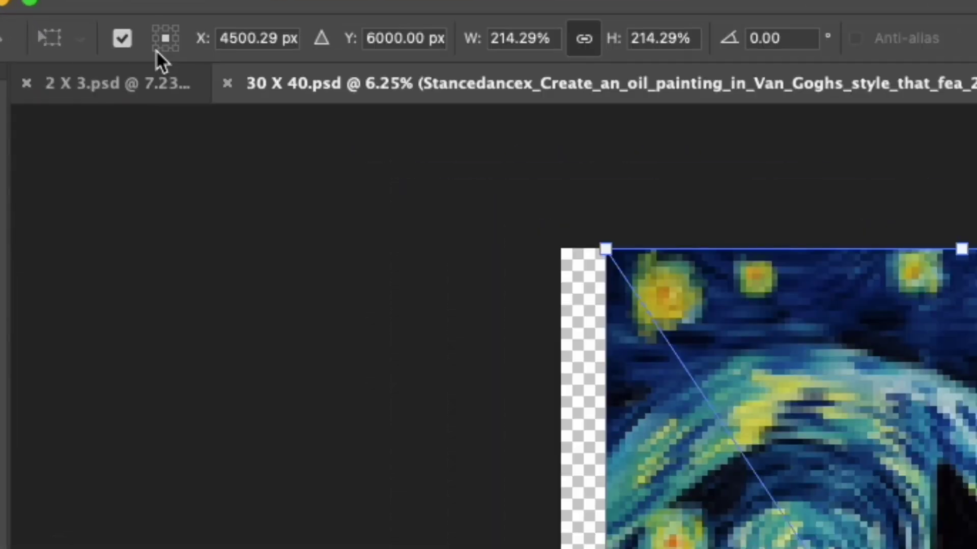
left_click(73, 36)
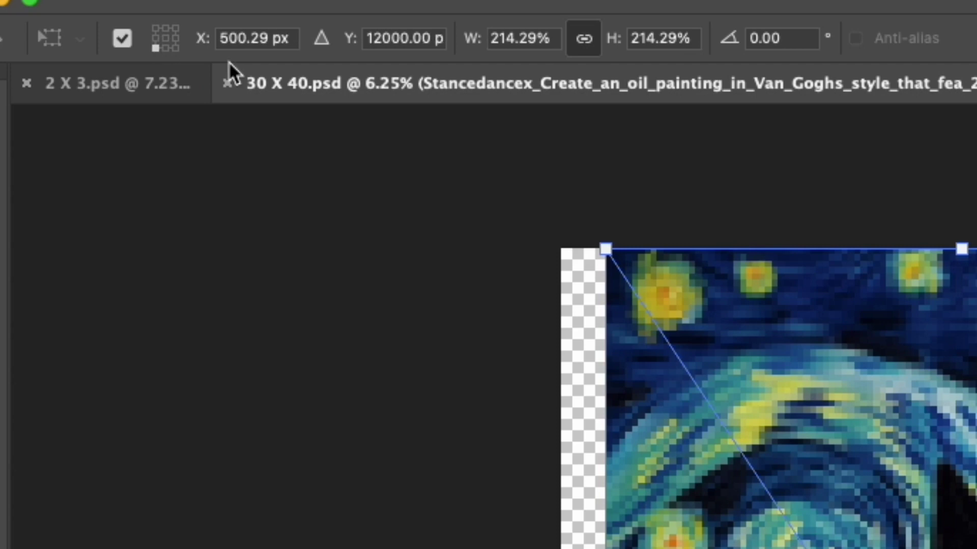
left_click(156, 38)
right_click(361, 227)
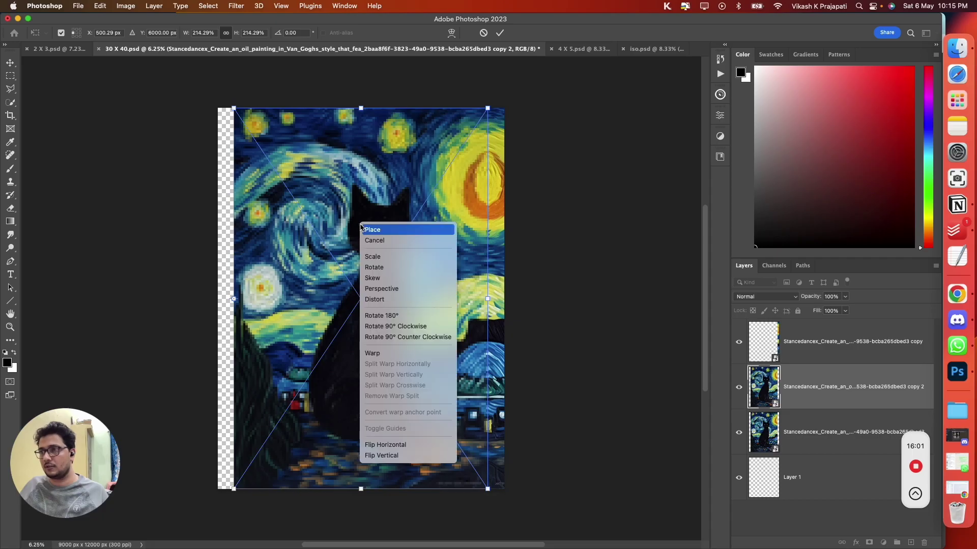
left_click(413, 446)
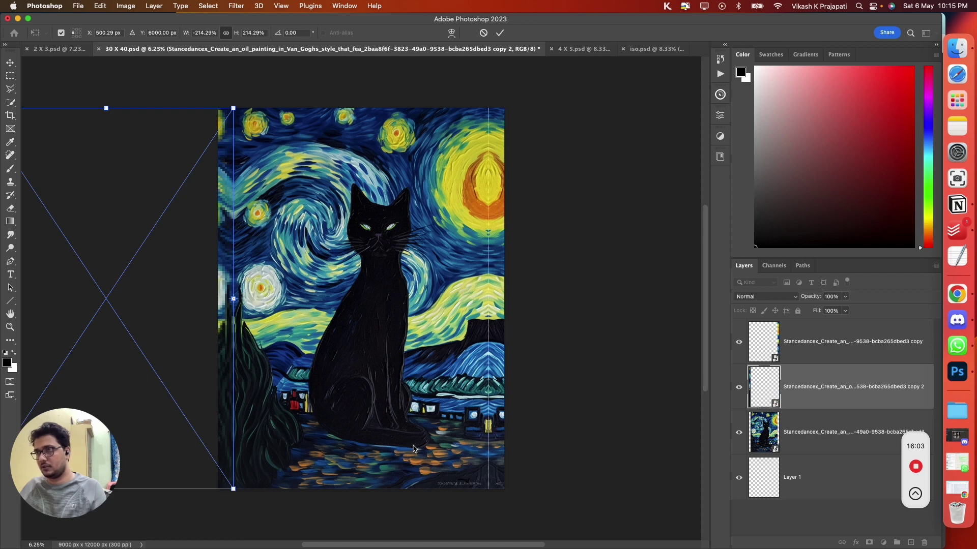
key("Return")
- Nudge the right and left mirrored copies with arrow keys to close the seams
key("super+minus")
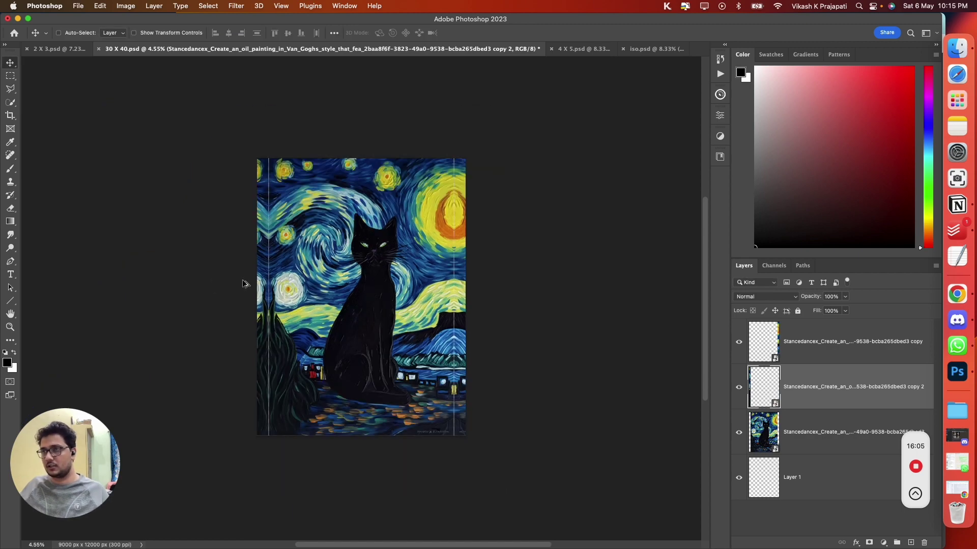
scroll(249, 281, "down", 5)
scroll(381, 299, "up", 10)
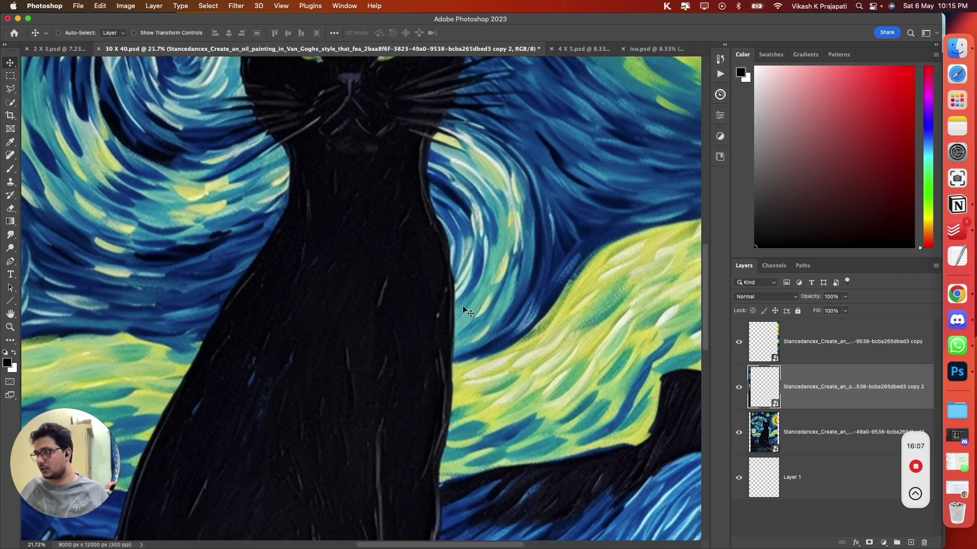
left_click_drag(463, 312, 170, 311)
scroll(321, 338, "up", 1)
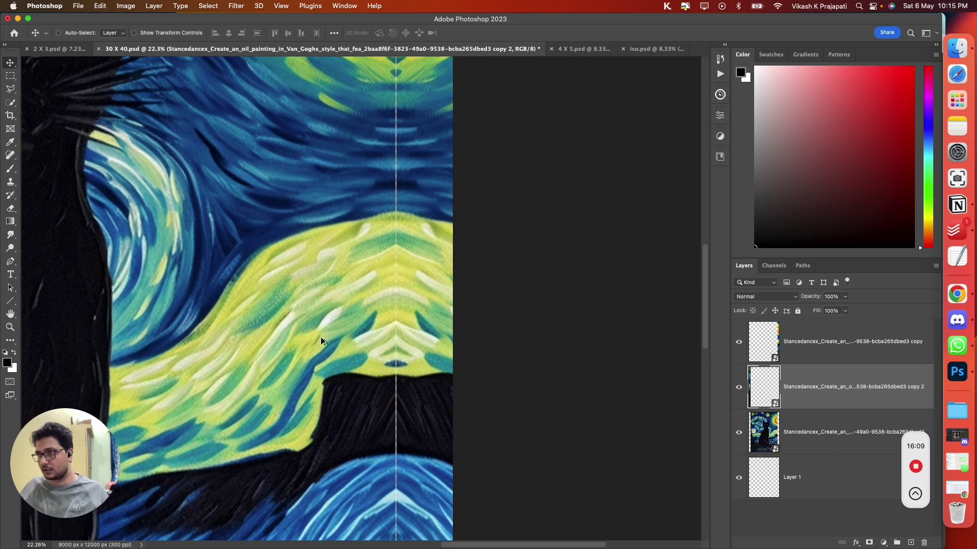
left_click(823, 355)
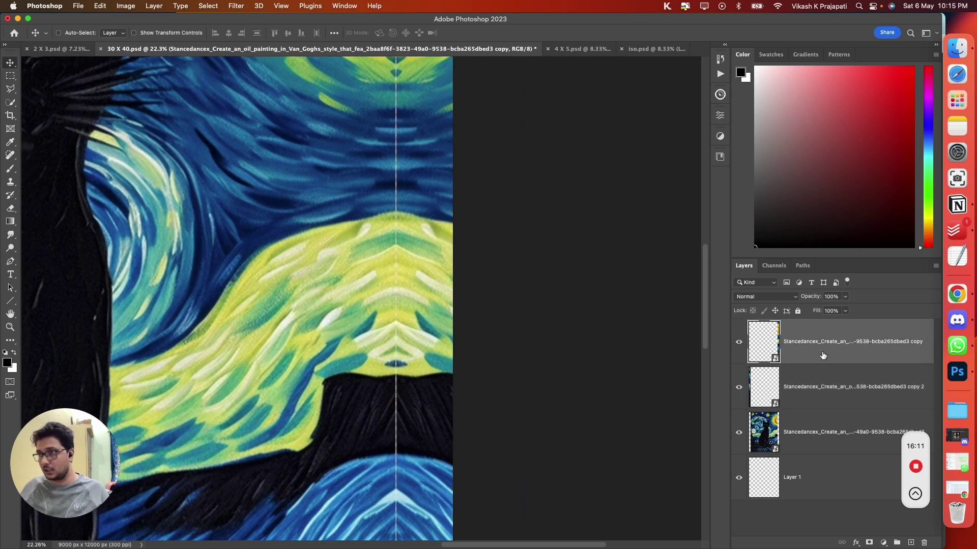
key("Left")
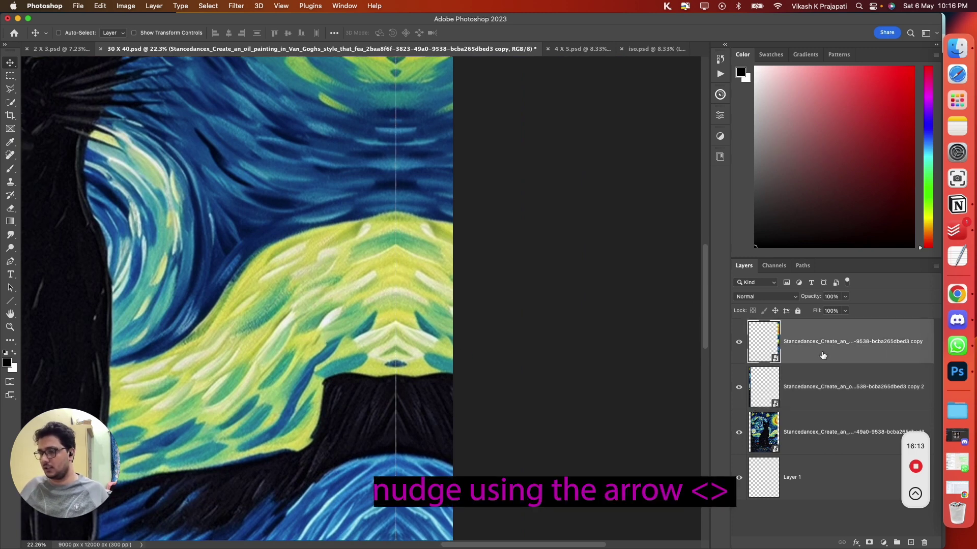
left_click_drag(246, 307, 539, 273)
left_click(804, 390)
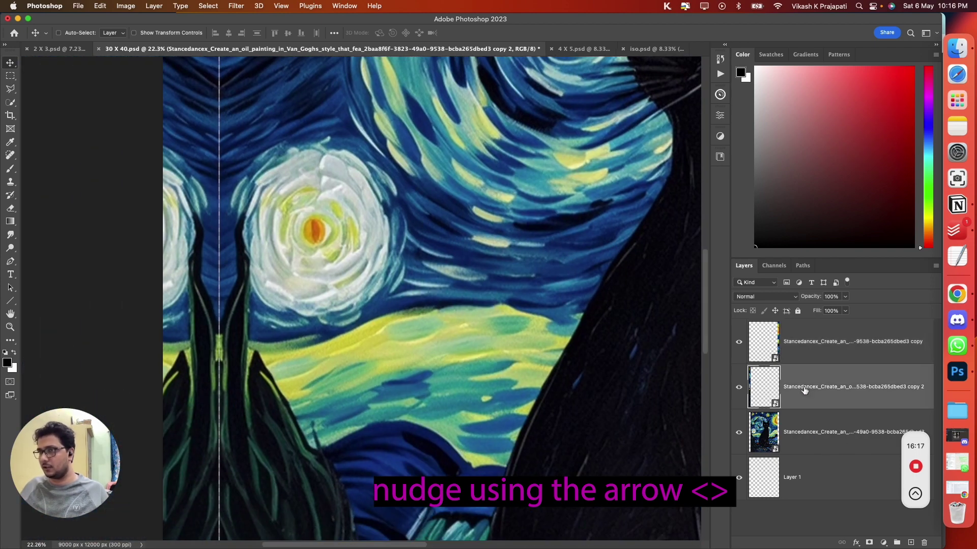
key("Right")
key("Right")
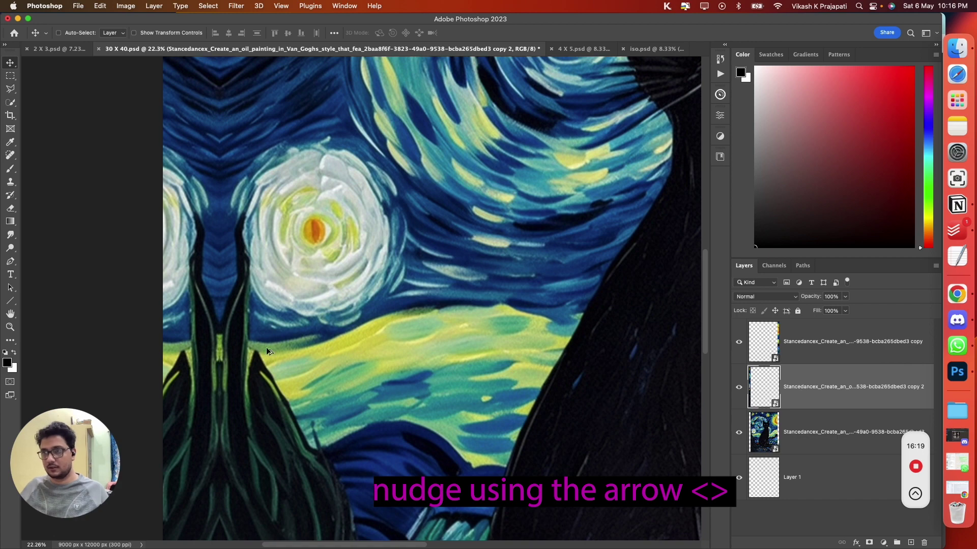
scroll(267, 347, "down", 6)
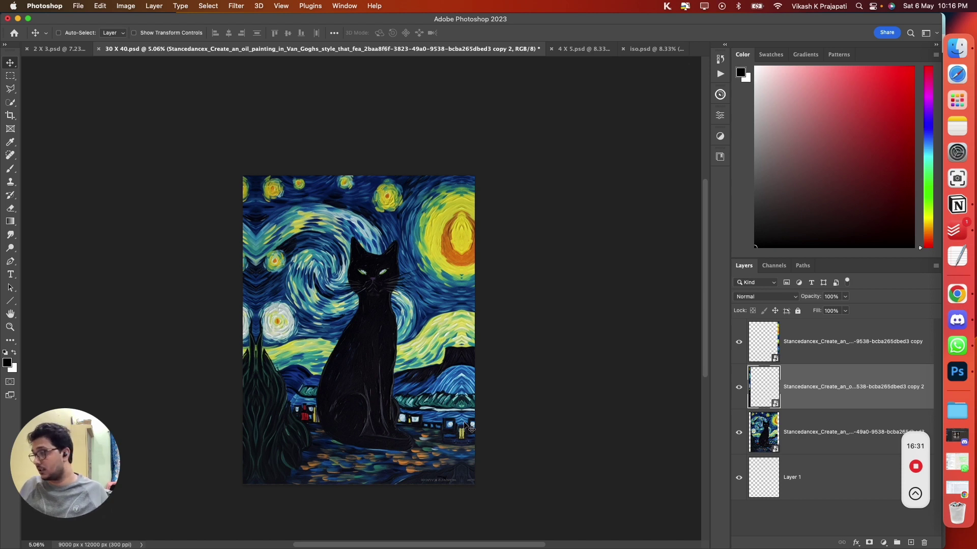
- Delete the left and right mirrored copy layers
key("Delete")
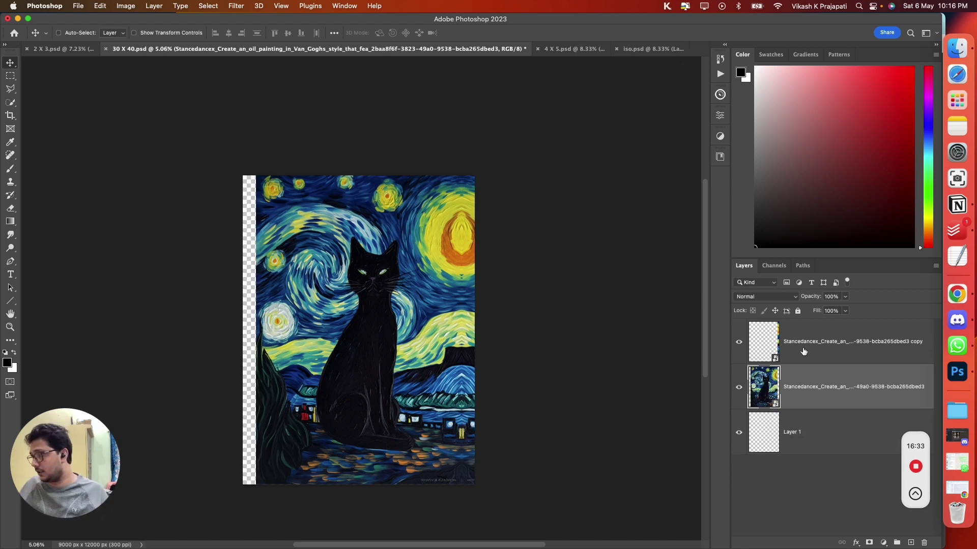
left_click(814, 342)
key("Delete")
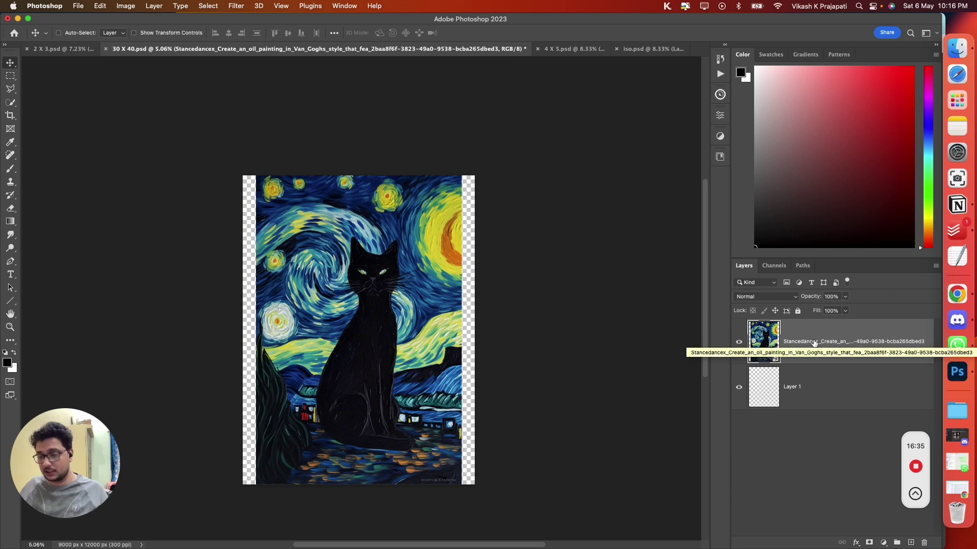
- Delete the cat painting layer, keep empty Layer 1, and switch to Finder
left_click(803, 402)
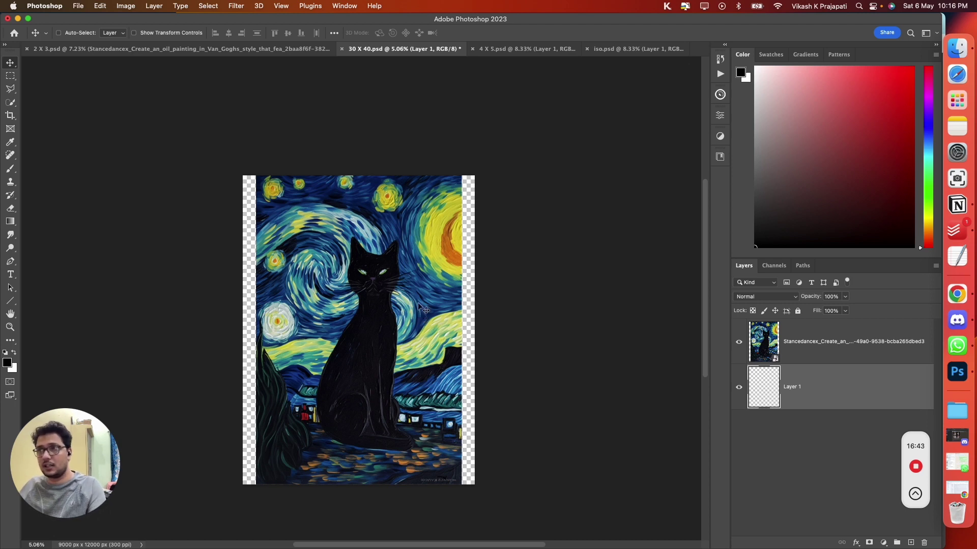
key("Delete")
key("super+z")
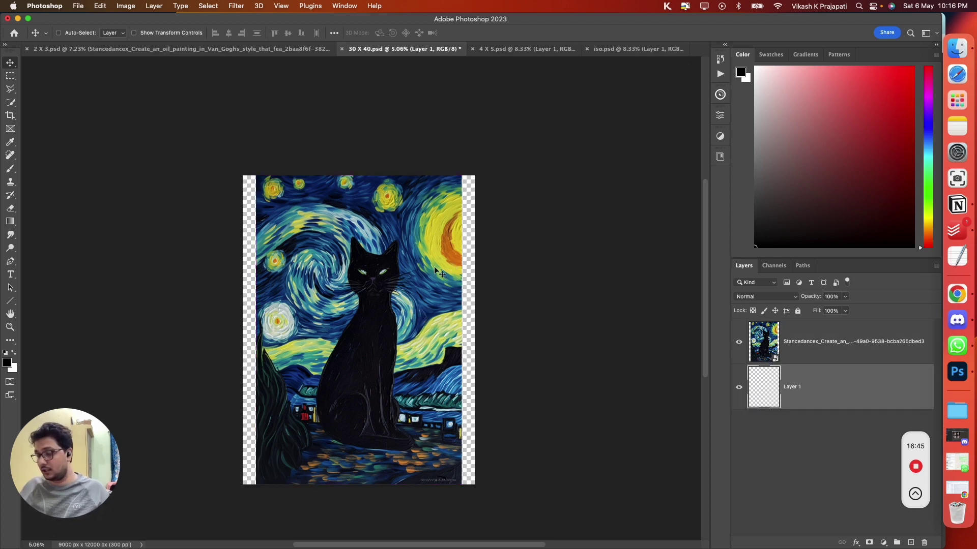
left_click(898, 344)
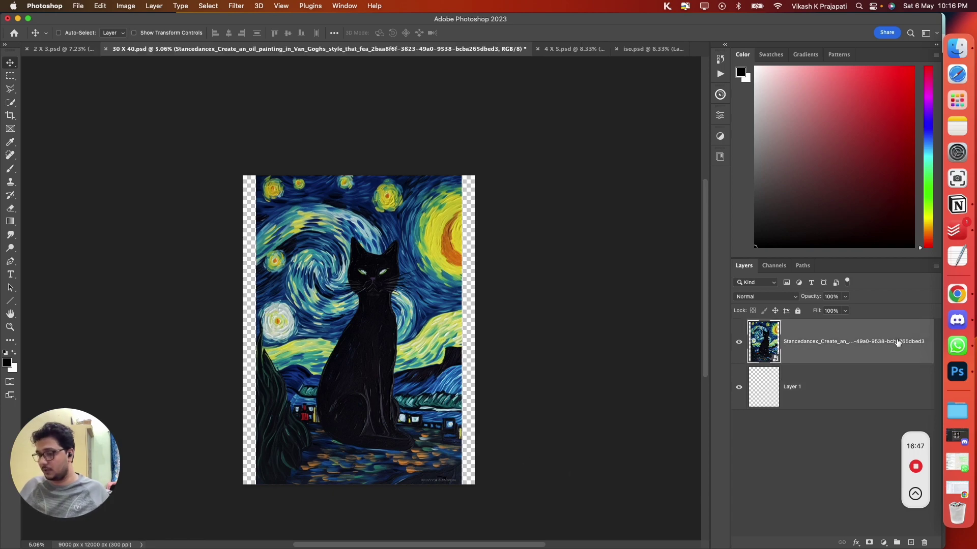
key("Delete")
left_click(957, 48)
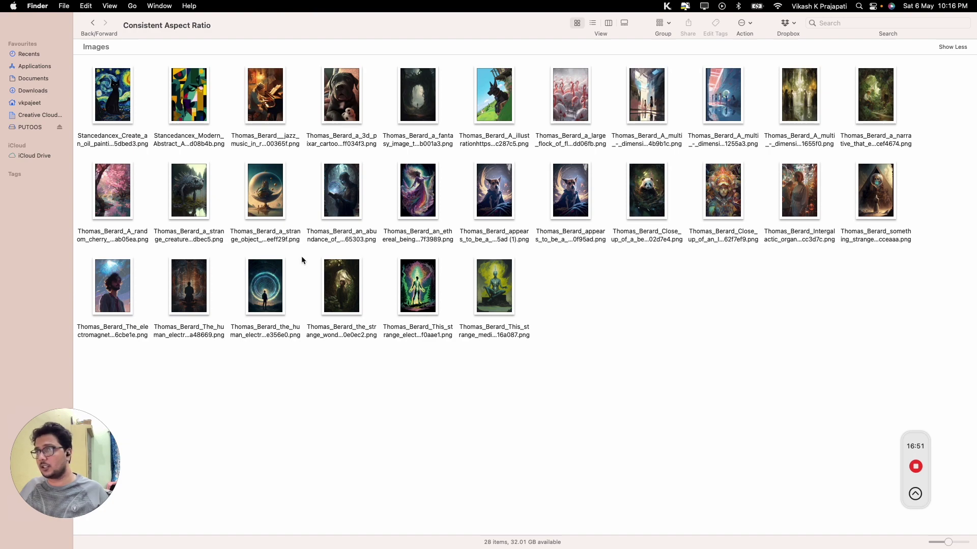
- Drag chicken.png from the nursery-art folder into 30 X 40 and scale it to the canvas width
left_click(92, 23)
left_click_drag(300, 129, 366, 185)
left_click_drag(367, 183, 367, 183)
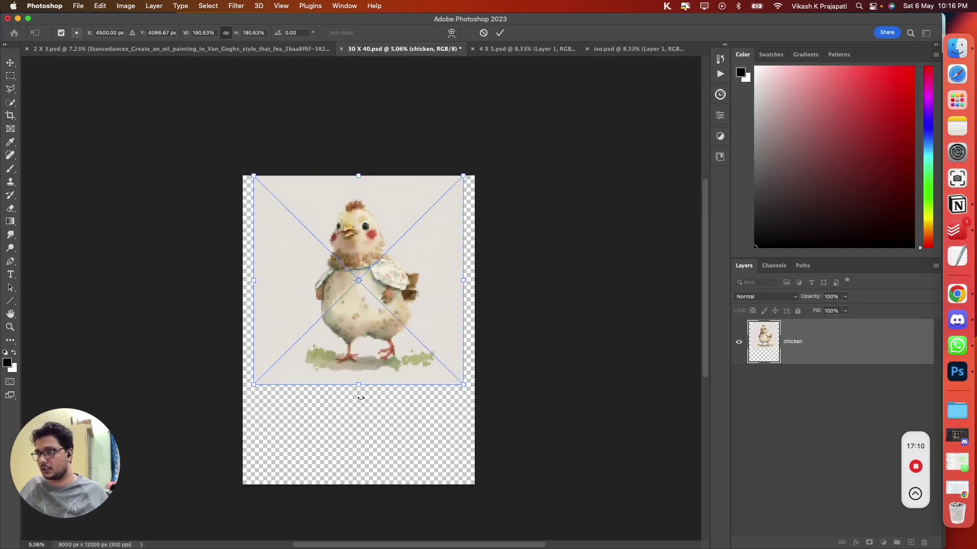
left_click_drag(360, 382, 358, 407)
- Commit the chicken resize, align it to the vertical centre, and add a black Solid Color fill layer
key("Return")
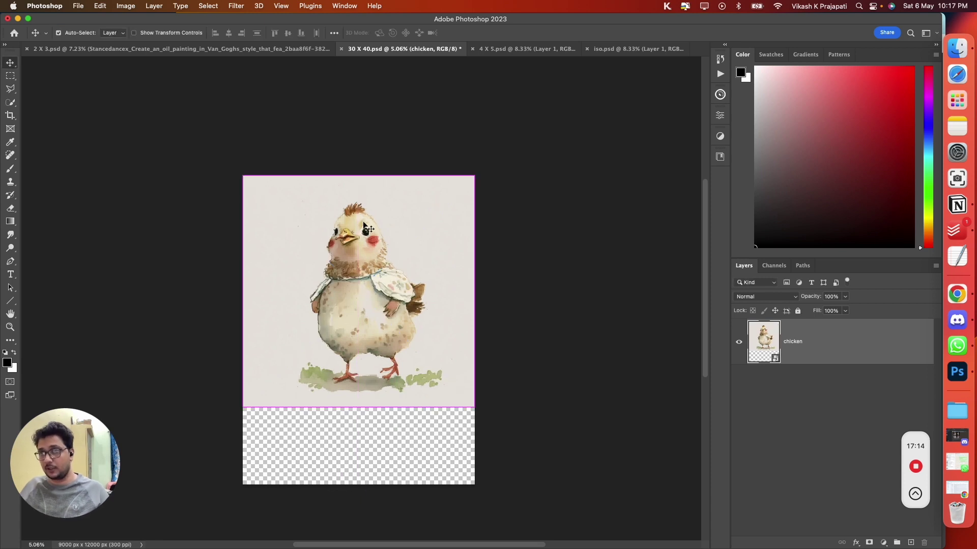
key("super+a")
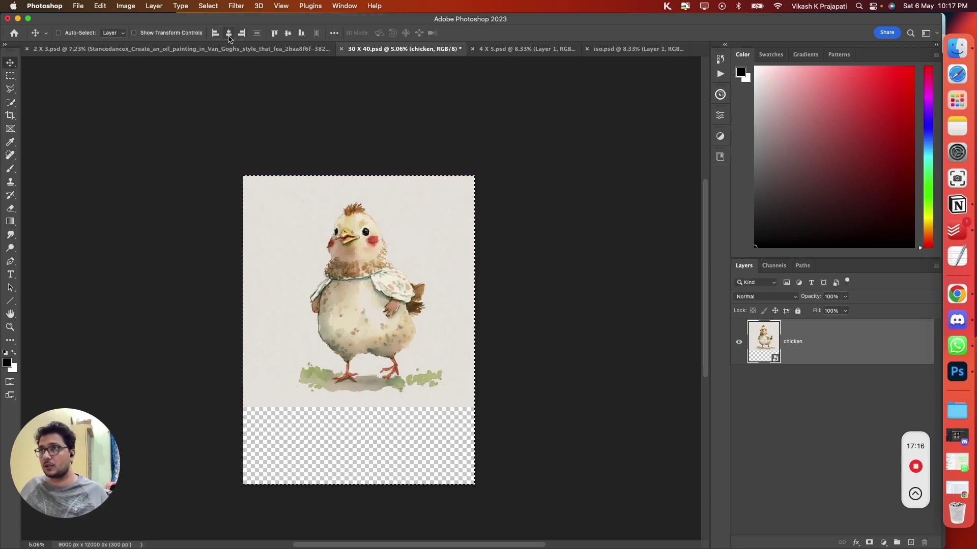
left_click(287, 33)
key("super+d")
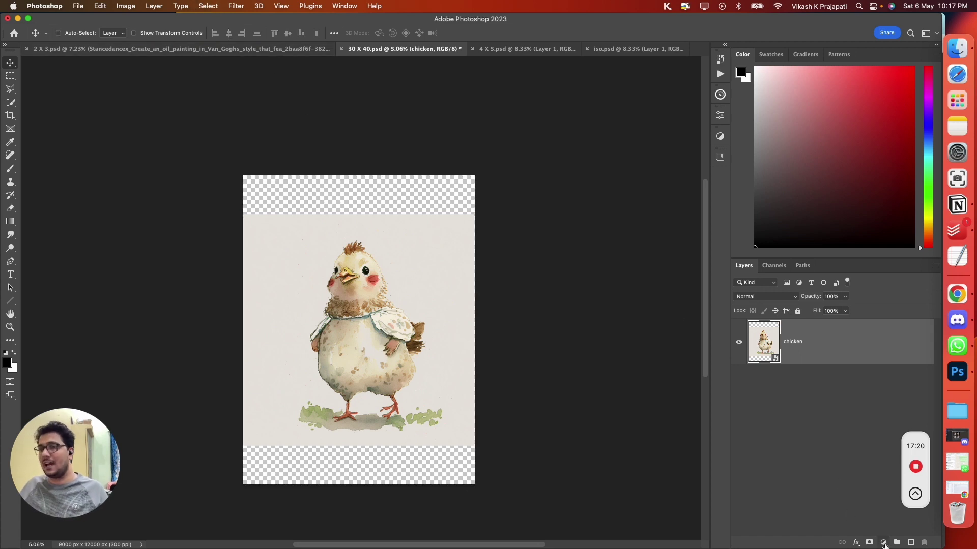
left_click(883, 543)
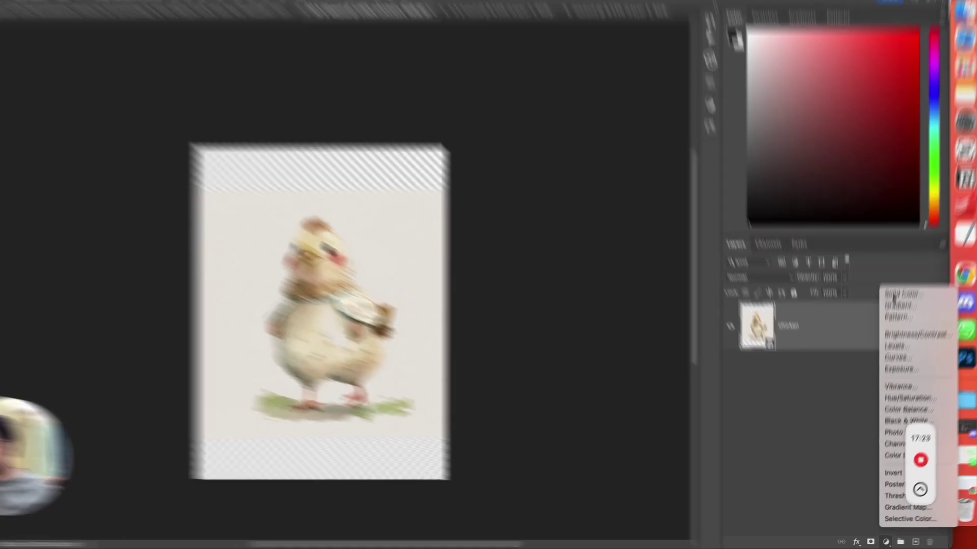
left_click(900, 312)
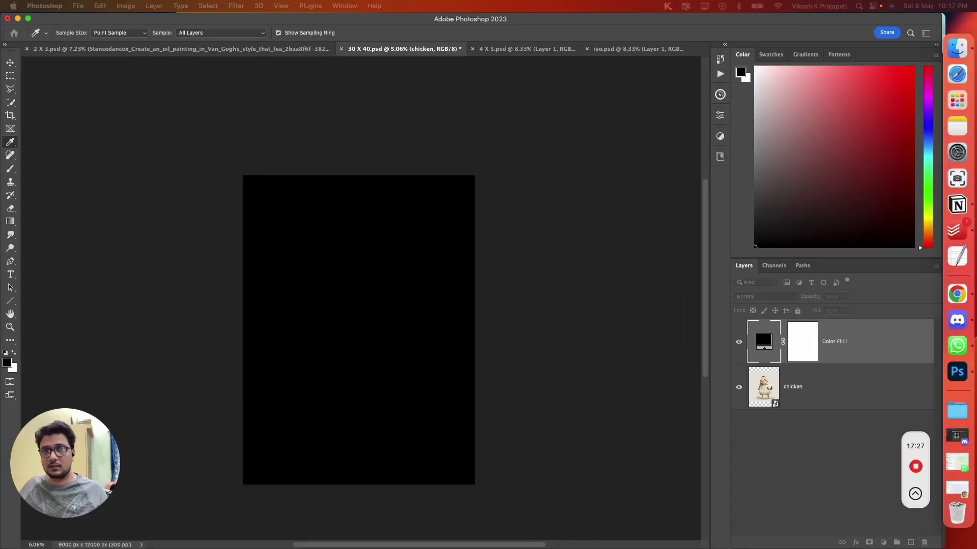
- Move Color Fill 1 beneath the chicken and recolour it to the sampled off-white e8e5e0
double_click(739, 281)
left_click(7, 104)
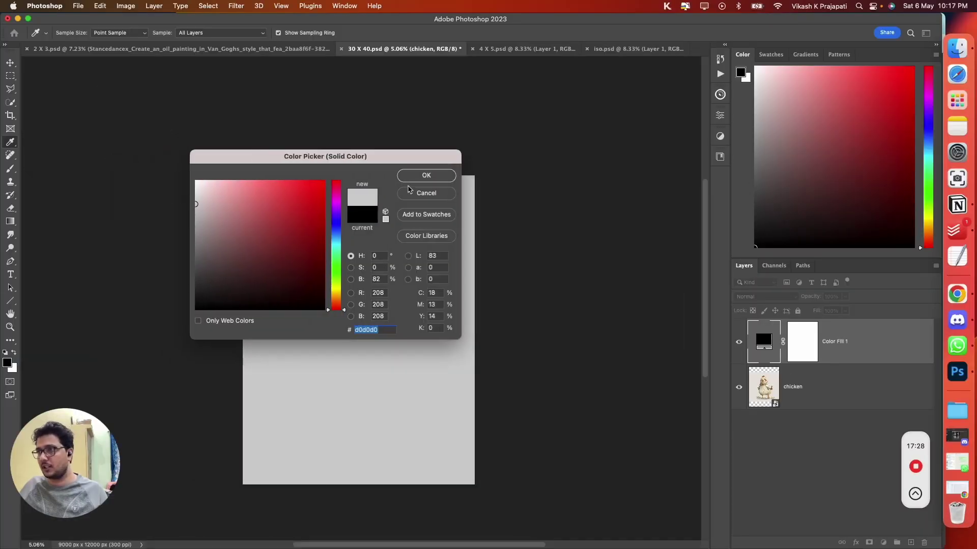
left_click(413, 176)
left_click_drag(854, 357, 794, 432)
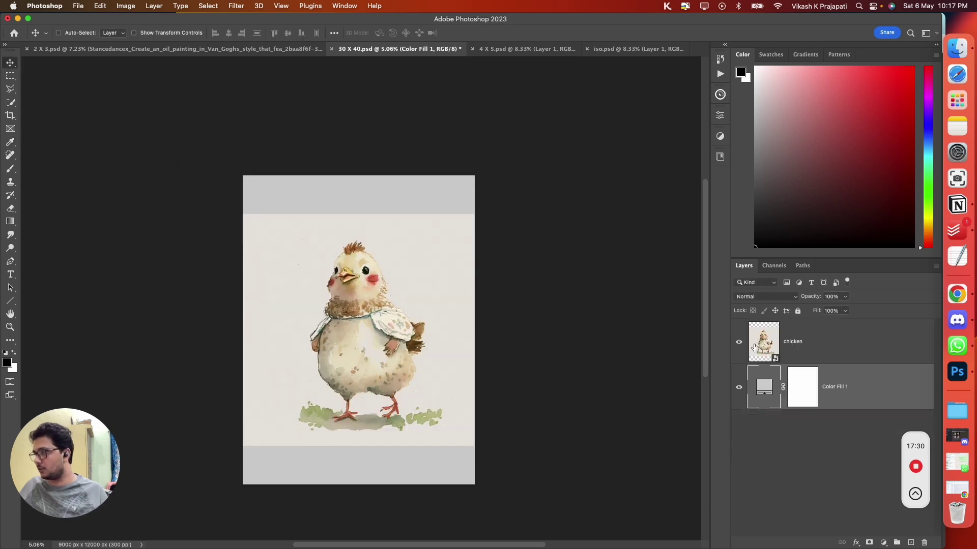
double_click(763, 388)
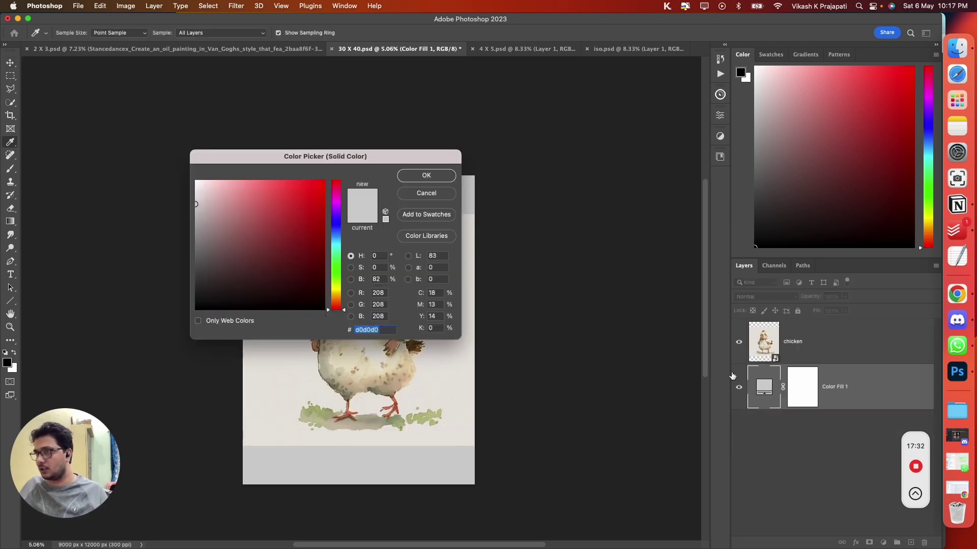
left_click_drag(359, 155, 186, 92)
left_click(435, 262)
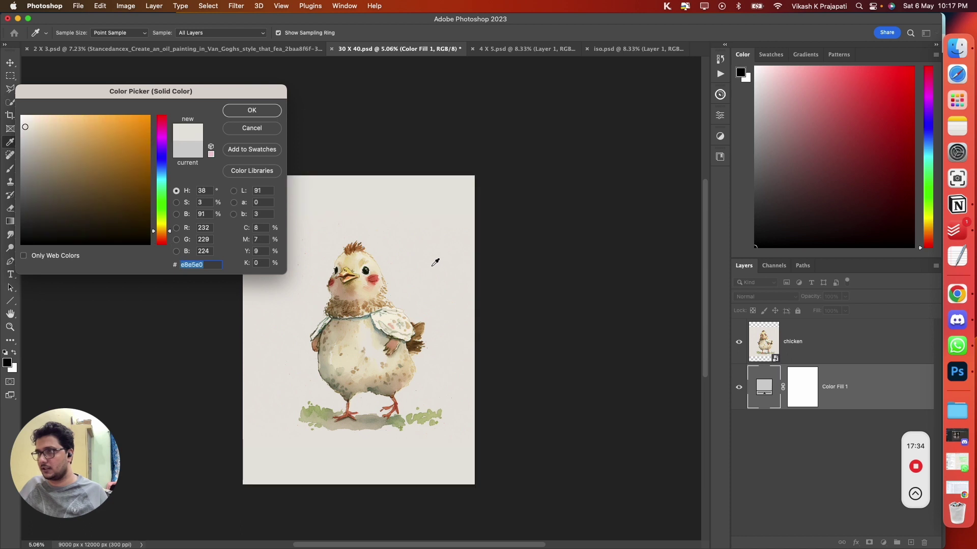
left_click(256, 116)
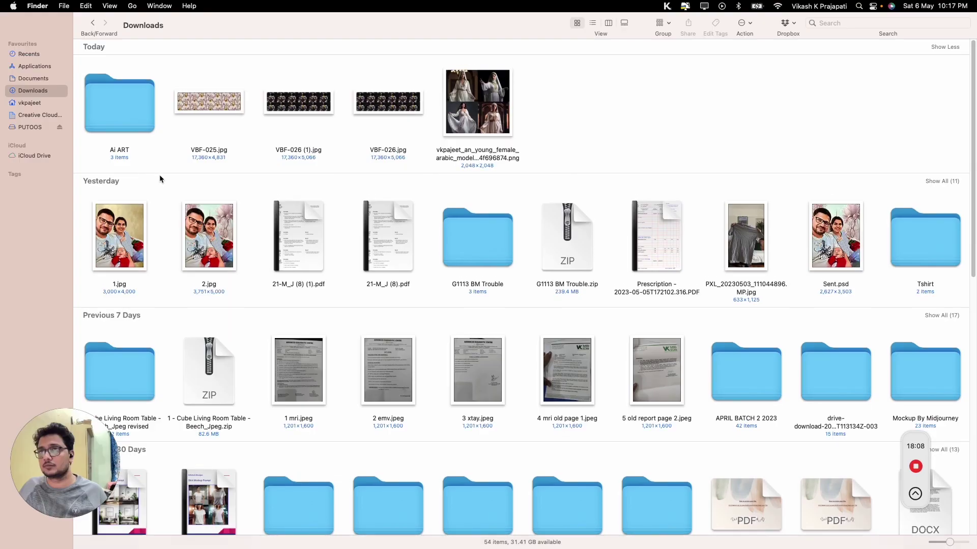
- Open Ai ART > Consistent Aspect Ratio, enlarge thumbnails, select the Van Gogh cat, and shrink Finder's window
double_click(127, 114)
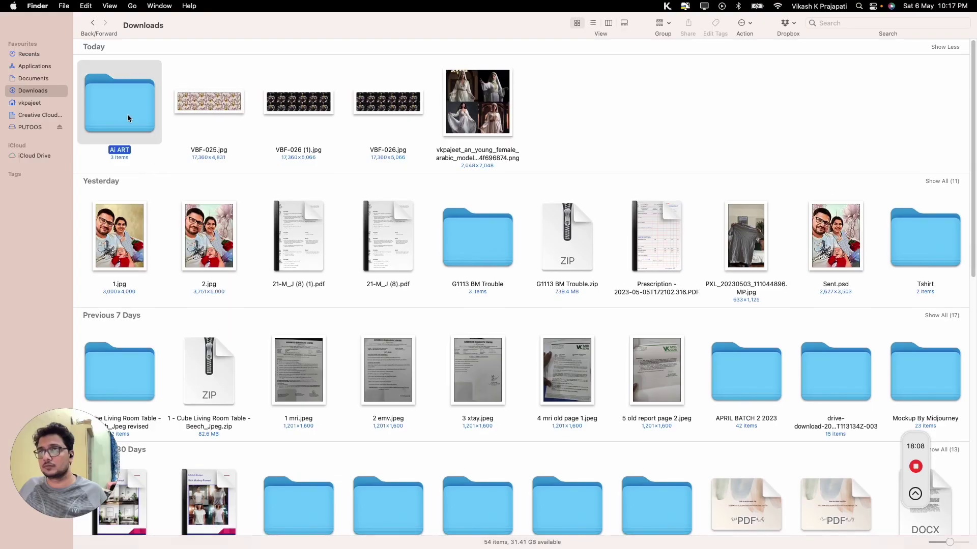
left_click(111, 91)
double_click(112, 95)
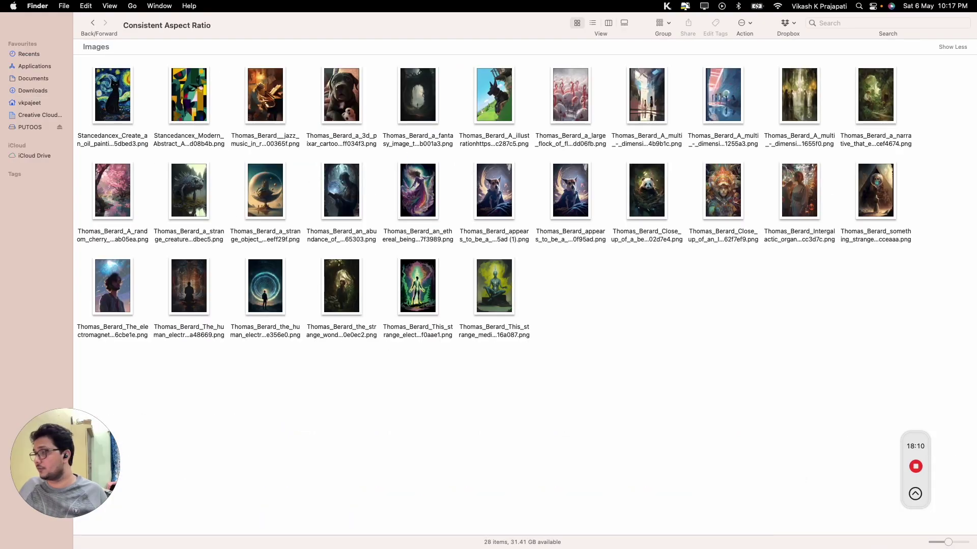
left_click_drag(949, 543, 951, 542)
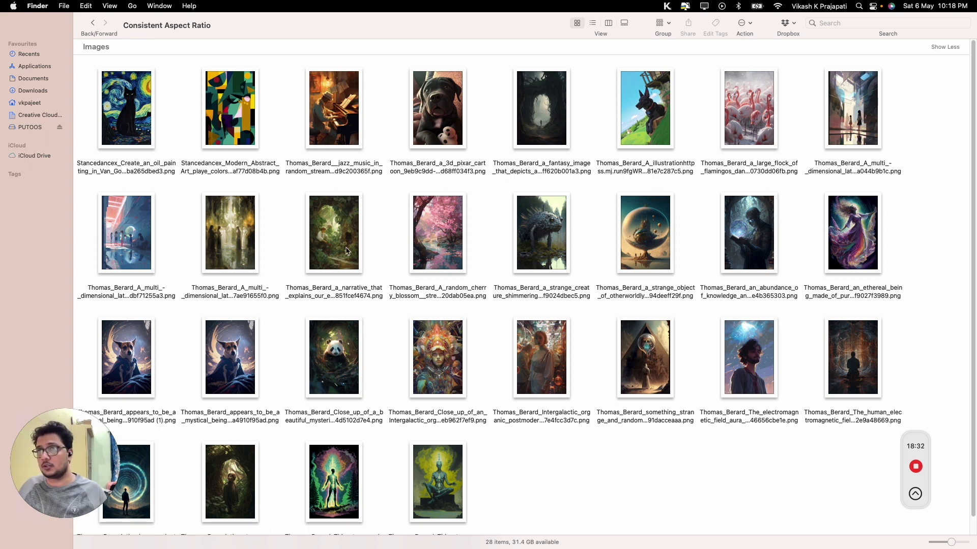
left_click(125, 128)
left_click(33, 27)
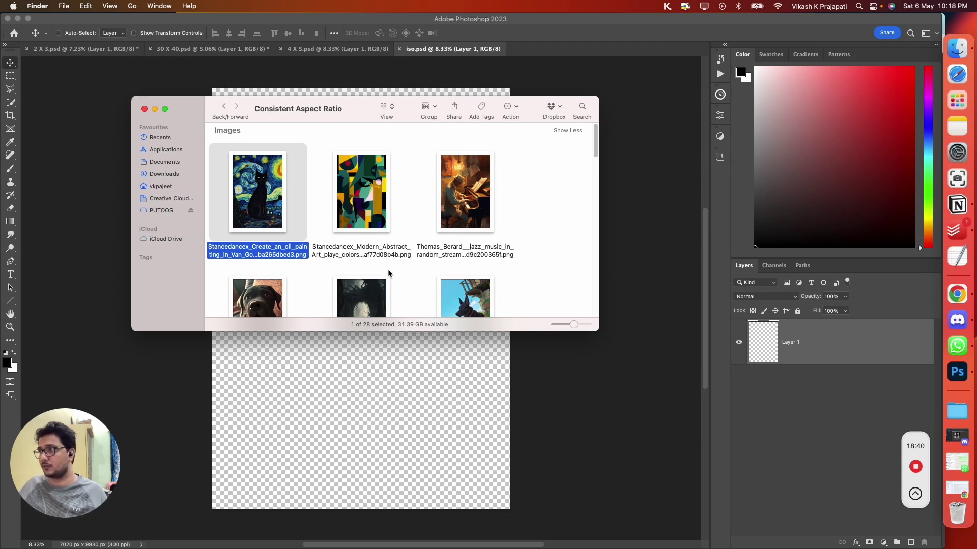
scroll(315, 222, "down", 2)
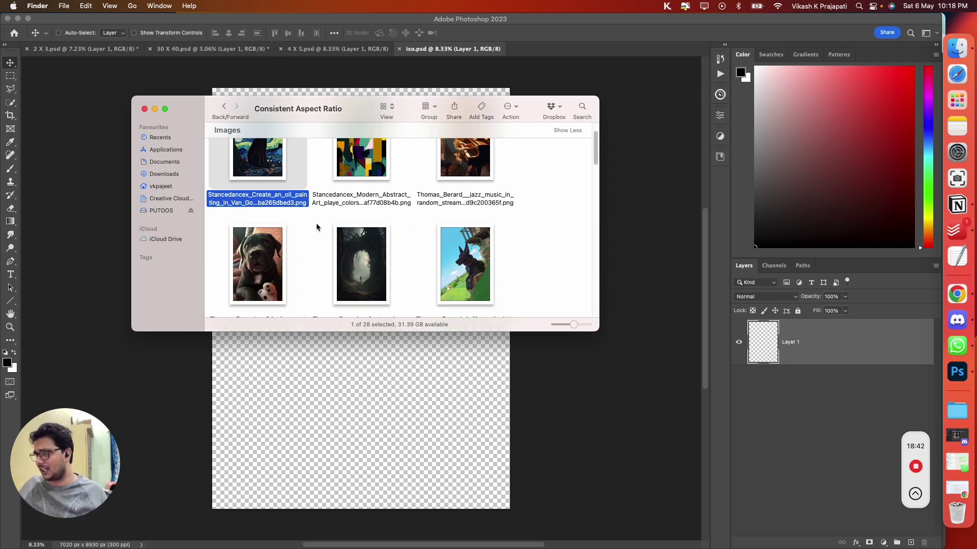
scroll(316, 223, "up", 2)
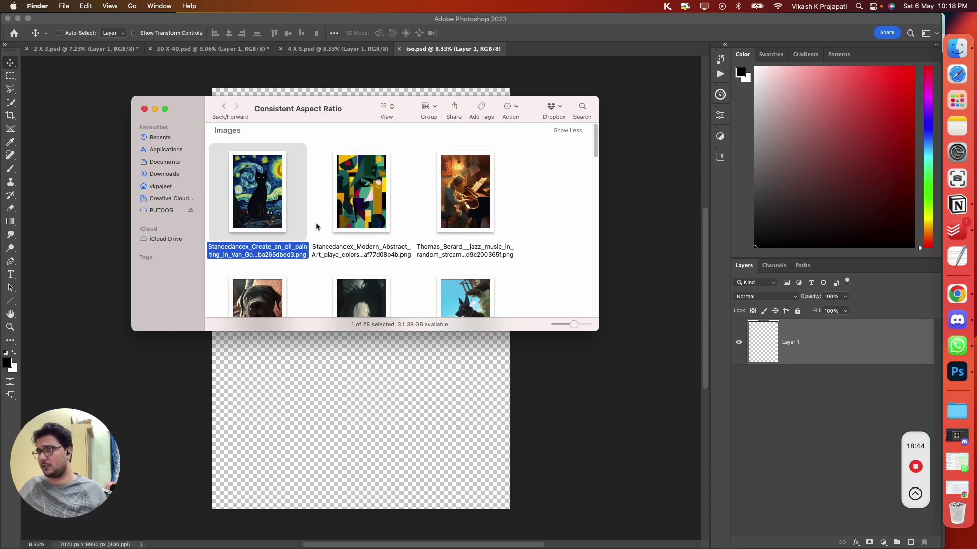
- Place the Van Gogh cat image into the 2 X 3 document as a new layer
left_click_drag(277, 196, 385, 238)
key("super+Tab")
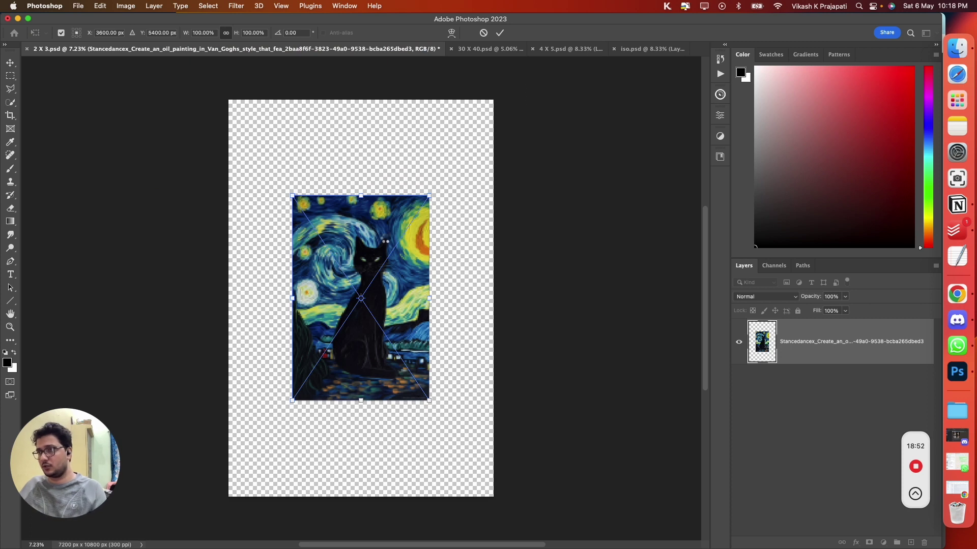
key("Return")
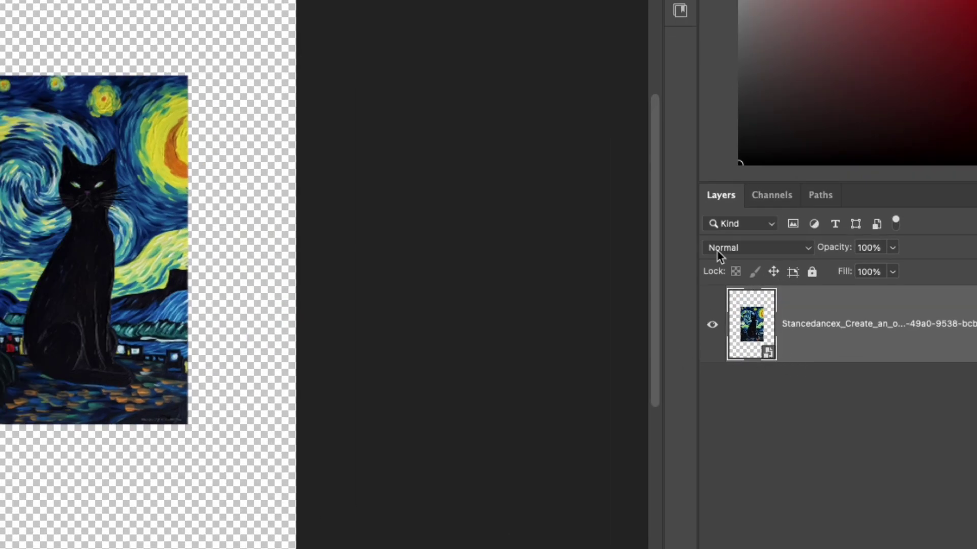
left_click(794, 431)
left_click(812, 332)
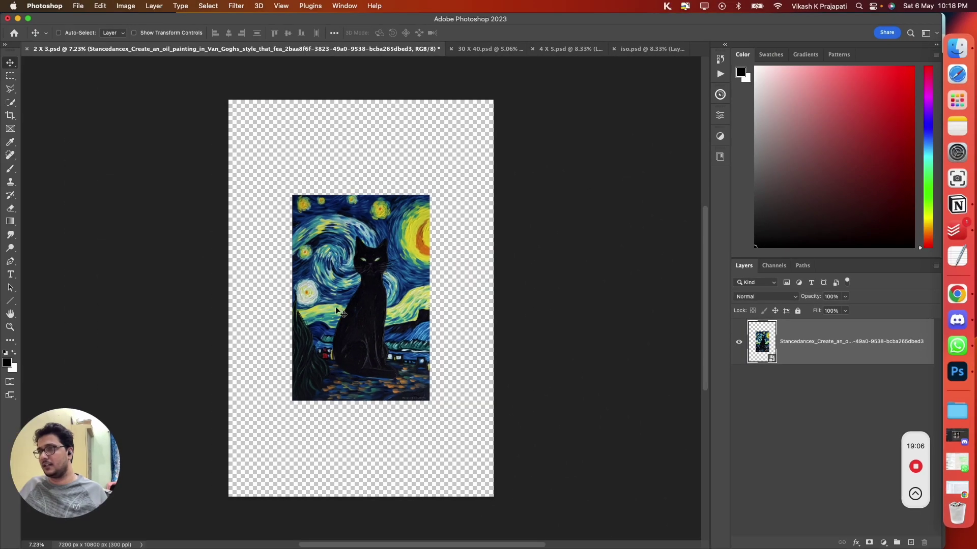
right_click(837, 355)
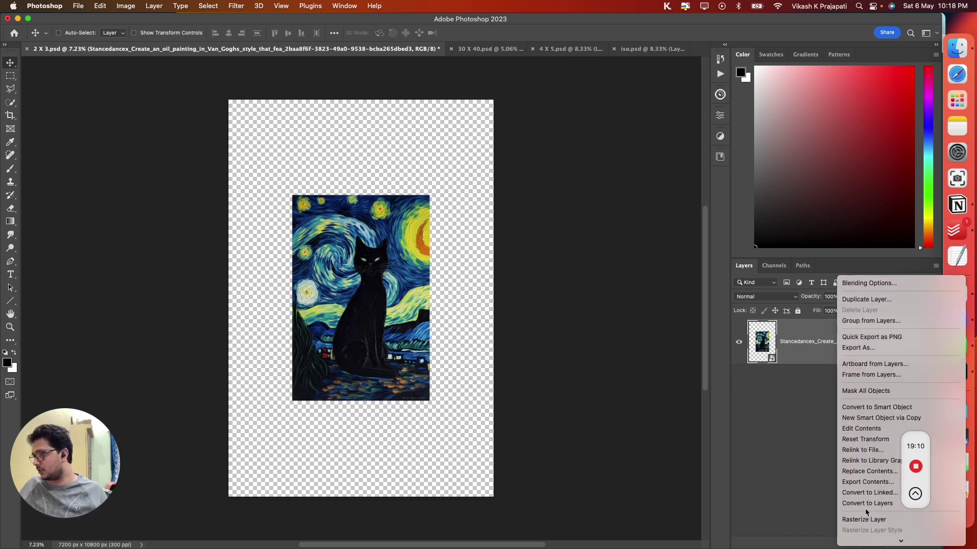
scroll(854, 523, "down", 3)
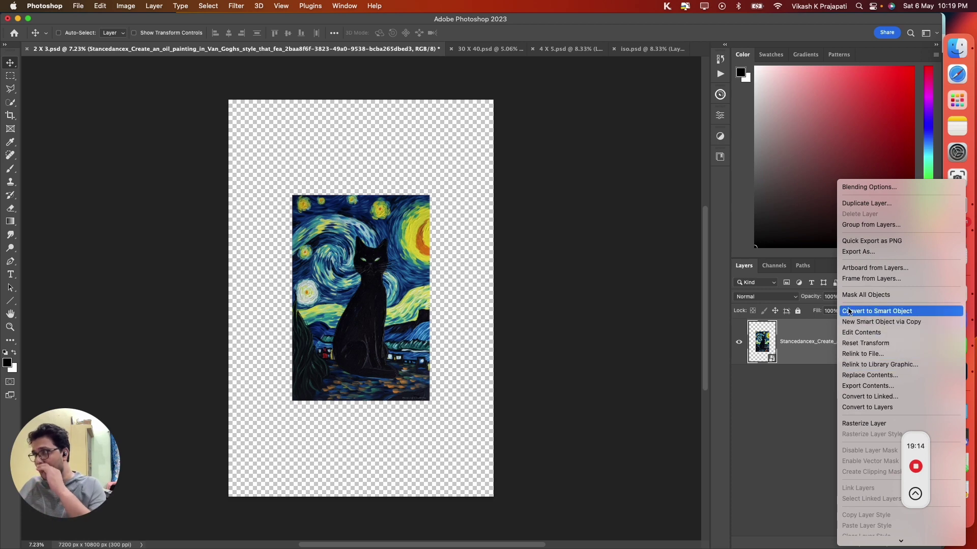
left_click(803, 354)
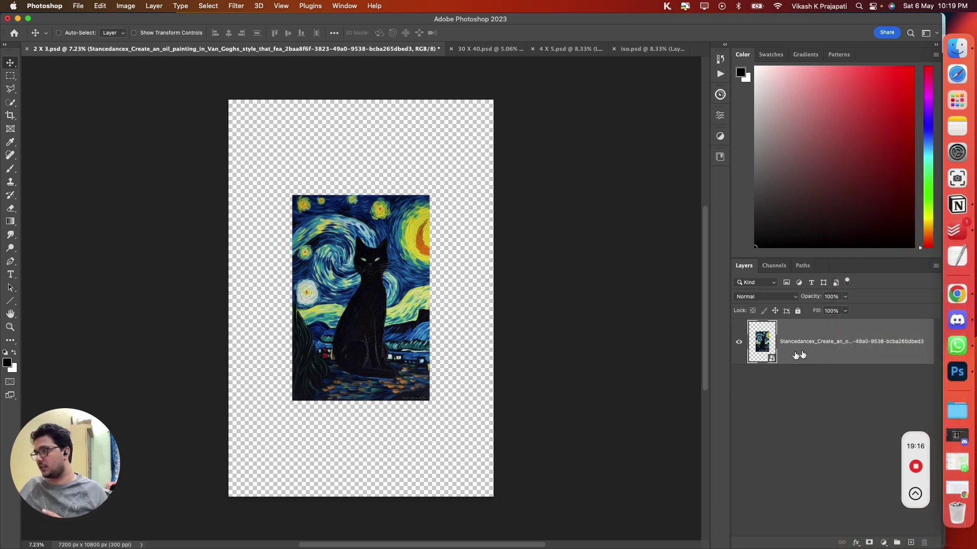
- Stretch the cat painting with Free Transform to fill the 7200 x 10800 px canvas
key("super+t")
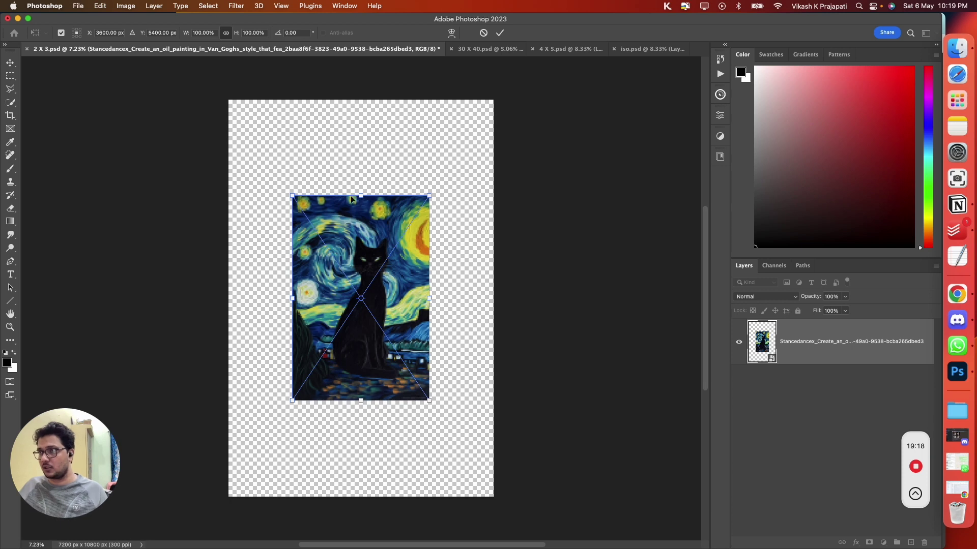
left_click_drag(360, 196, 361, 99)
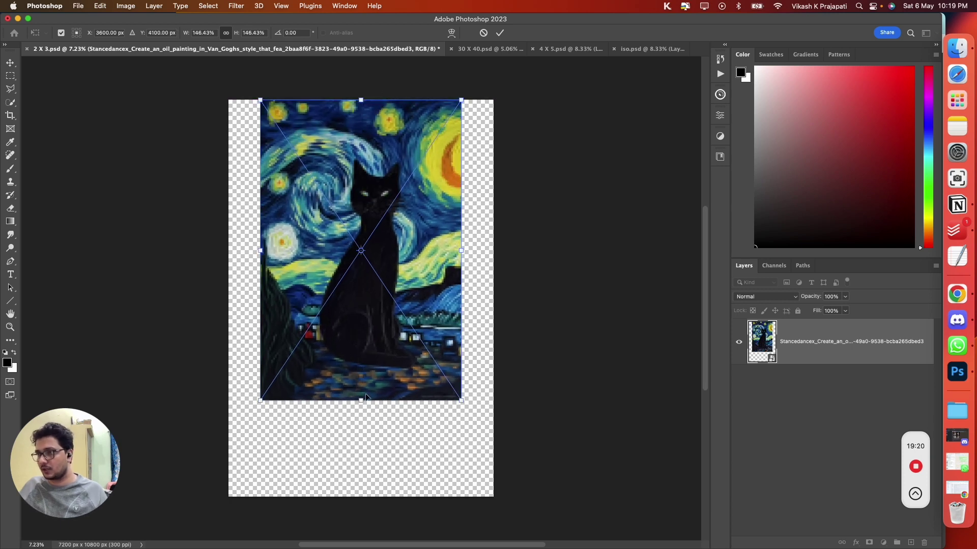
left_click_drag(366, 398, 360, 497)
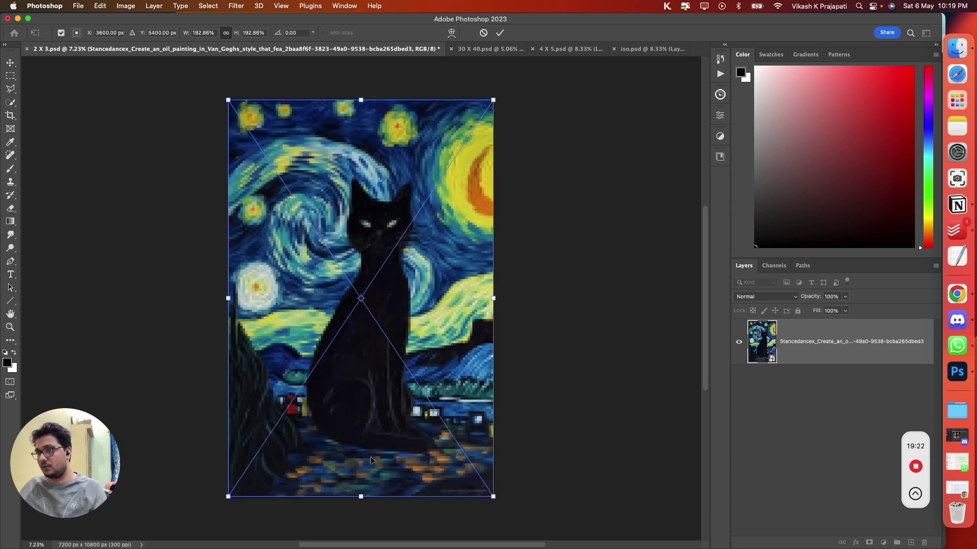
key("Return")
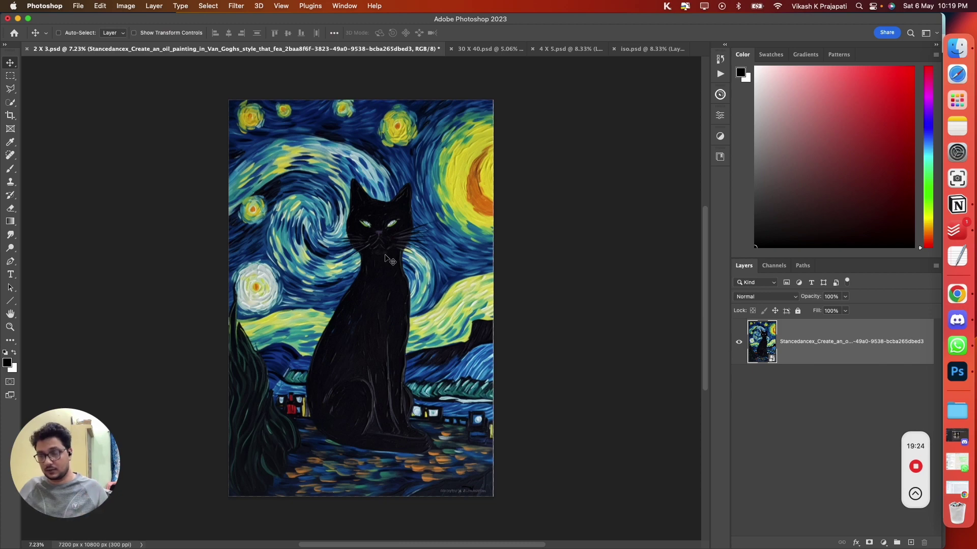
- Inspect the canvas, select all and deselect, then save 2 X 3.psd with File > Save
scroll(419, 259, "up", 5)
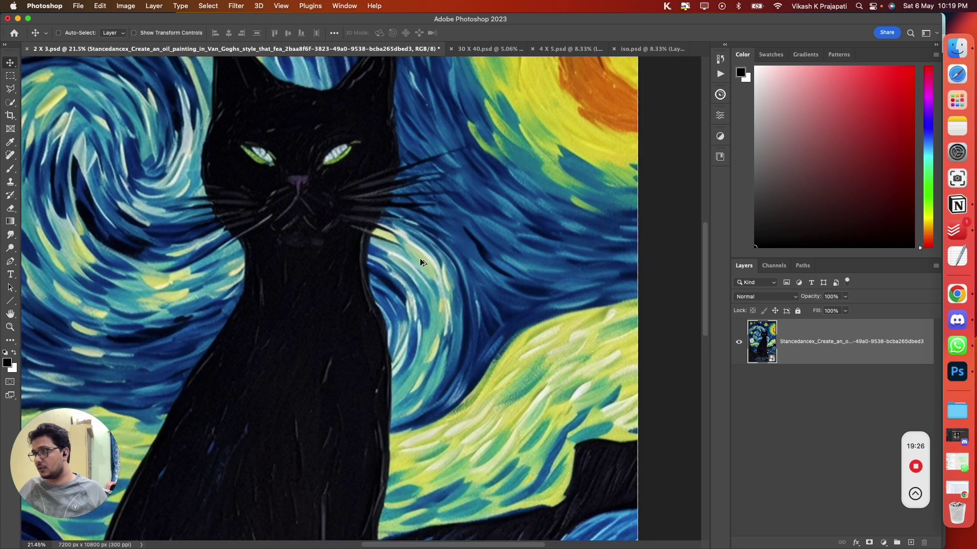
scroll(419, 258, "down", 3)
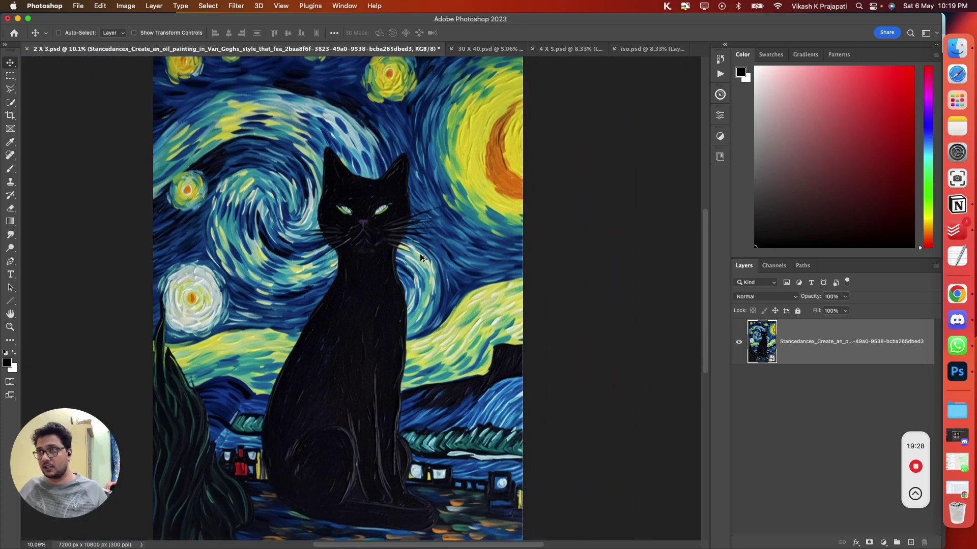
scroll(419, 254, "down", 1)
key("super+a")
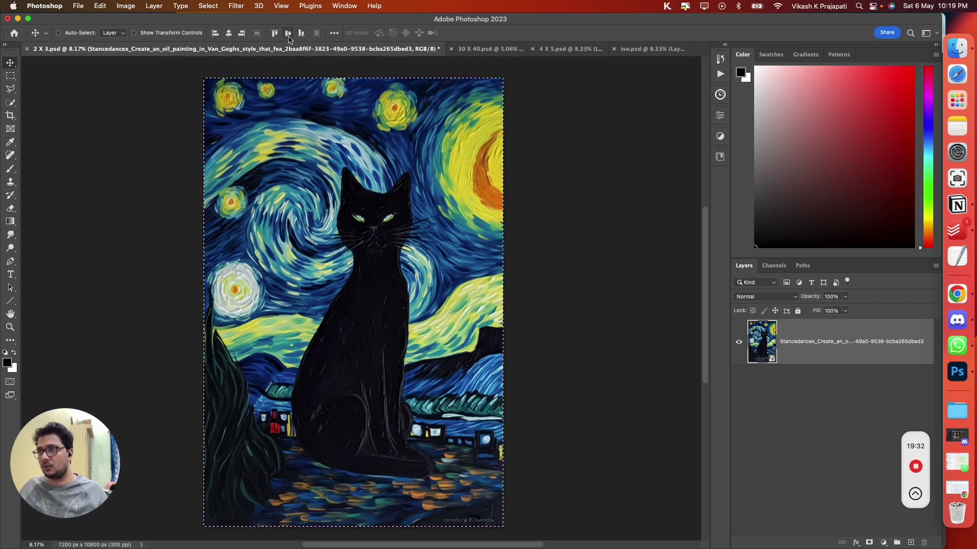
key("super+d")
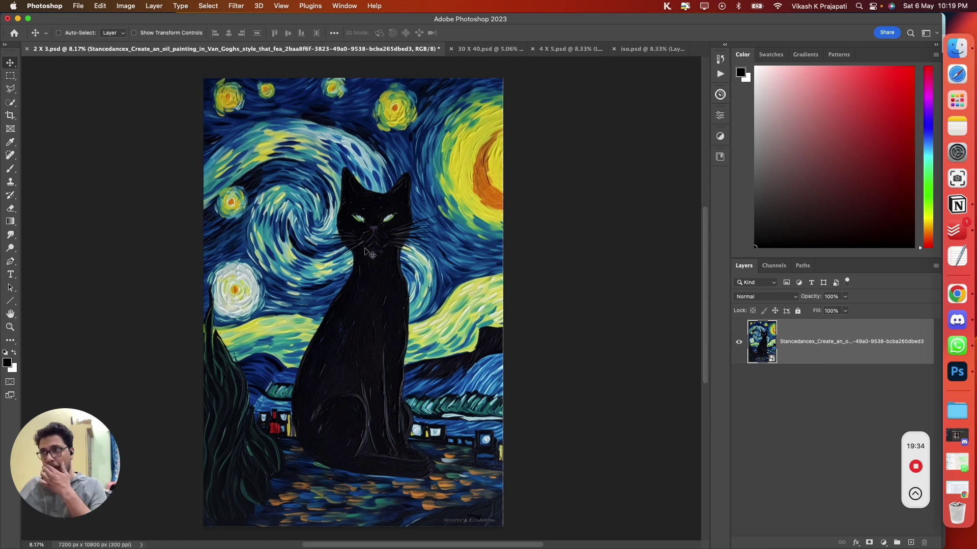
left_click(79, 10)
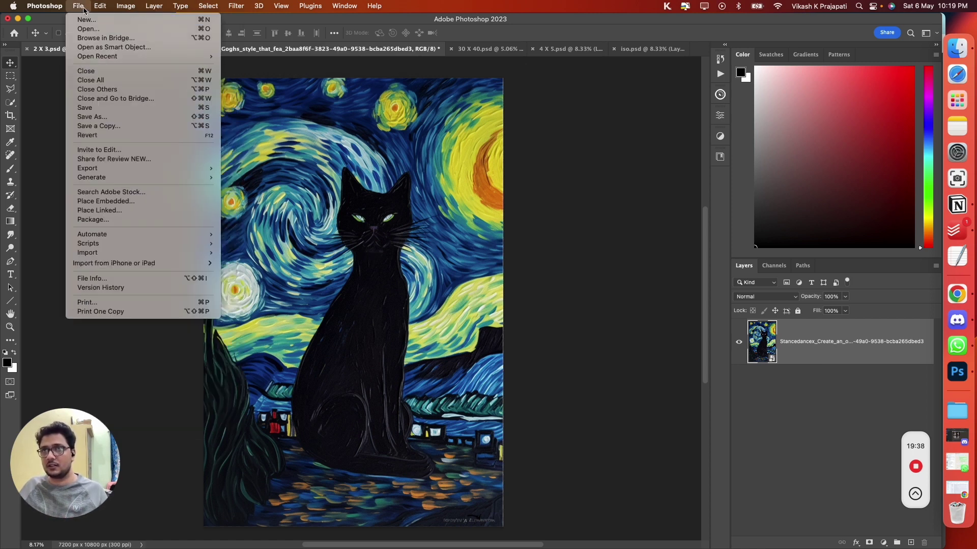
left_click(100, 108)
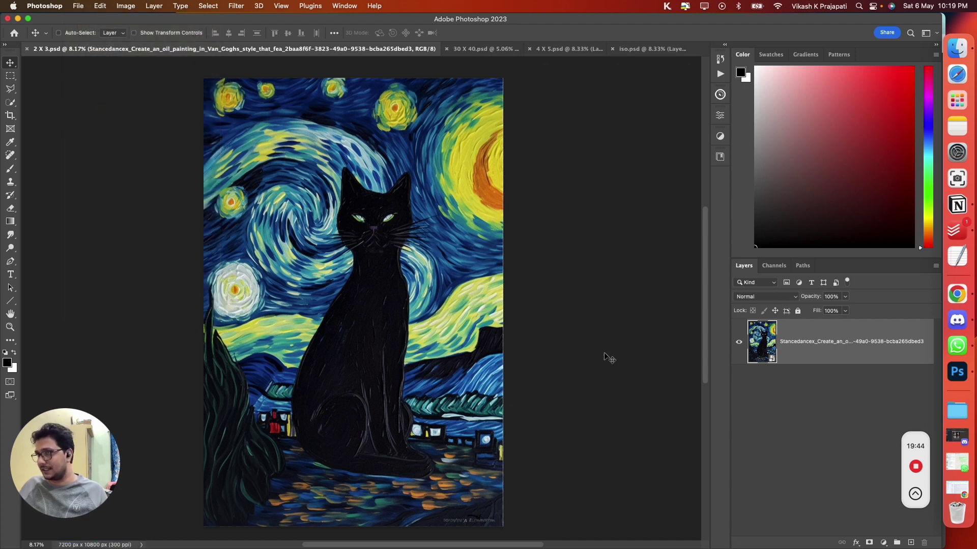
- Duplicate the cat painting layer into the 30 X 40 document
right_click(815, 354)
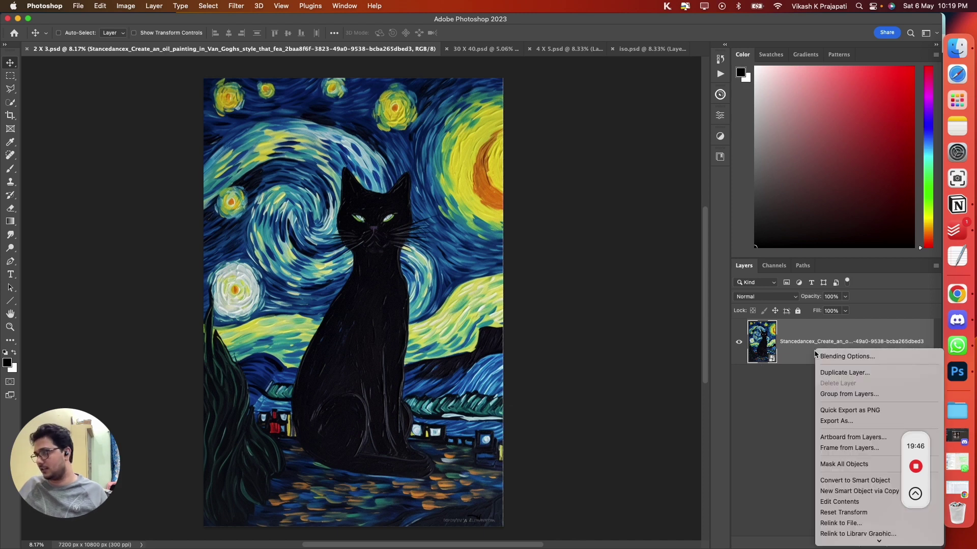
left_click(602, 289)
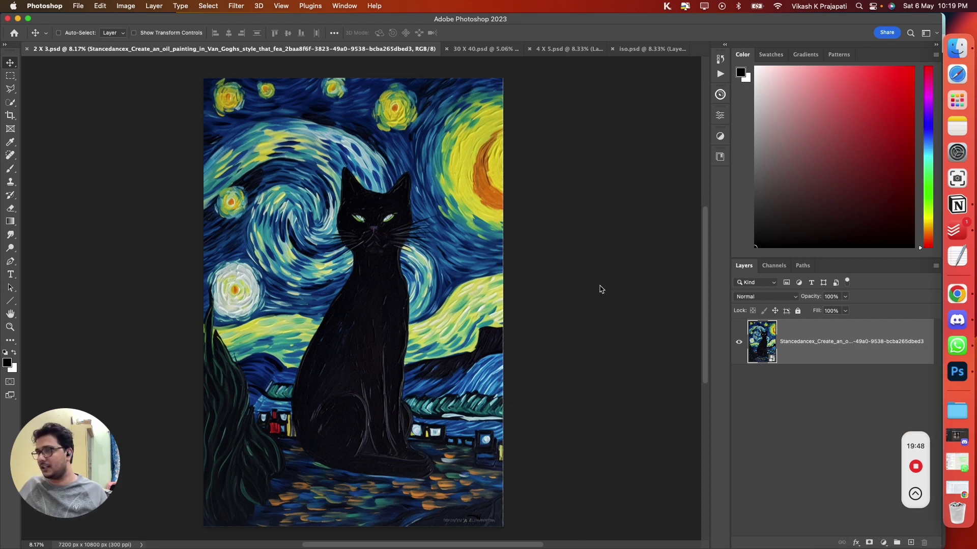
left_click(422, 197)
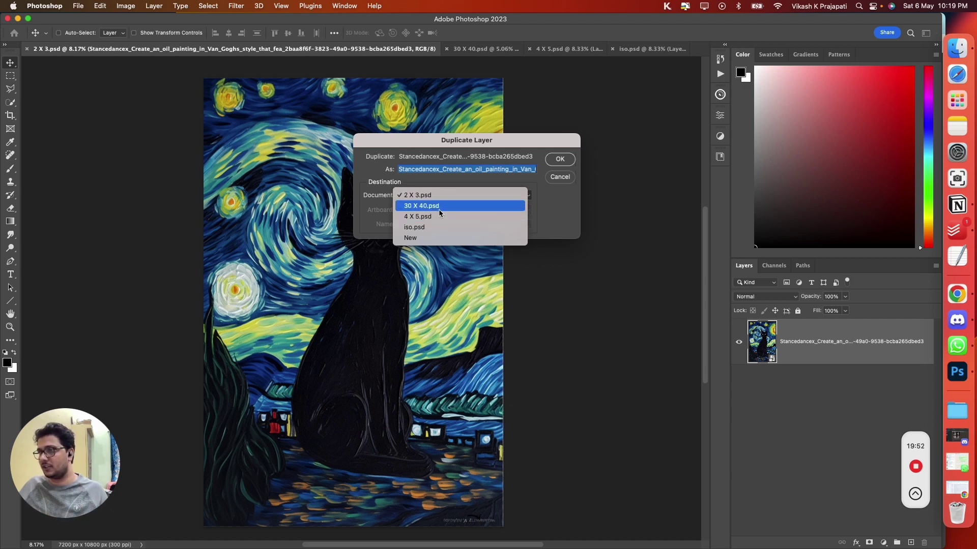
left_click(439, 206)
left_click(560, 159)
- Duplicate the cat painting layer into the 4 X 5 document
right_click(829, 348)
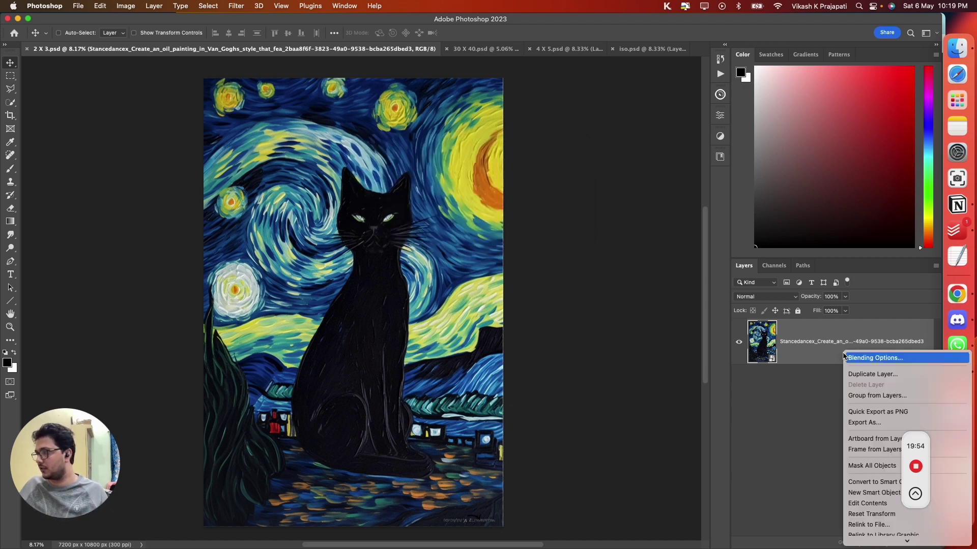
left_click(862, 376)
left_click(430, 195)
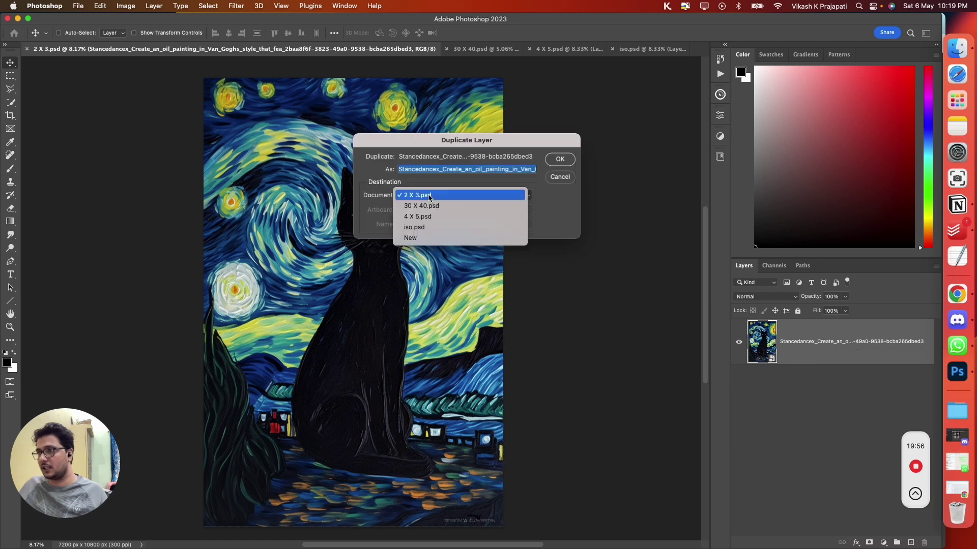
left_click(450, 218)
left_click(557, 161)
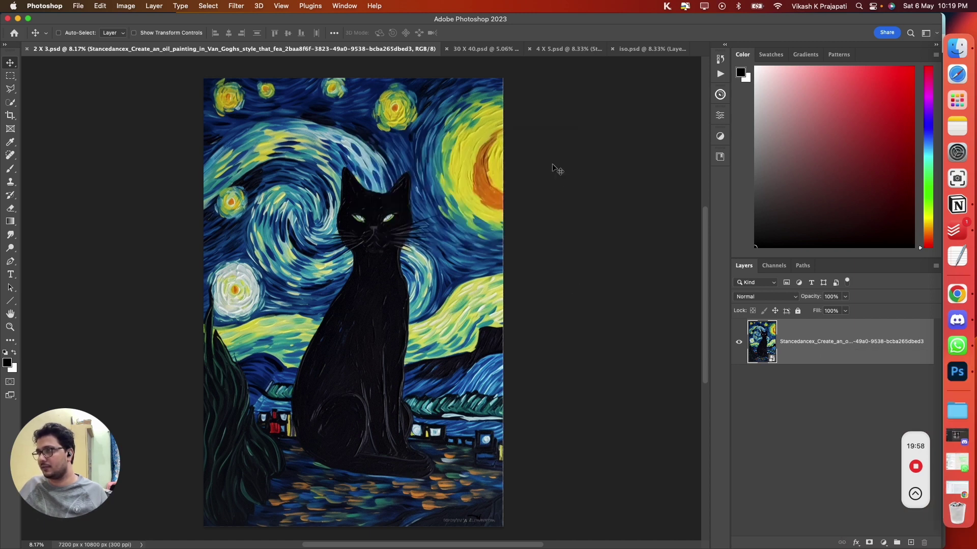
- Duplicate the cat layer into the iso document, then close 2 X 3
right_click(823, 359)
left_click(843, 382)
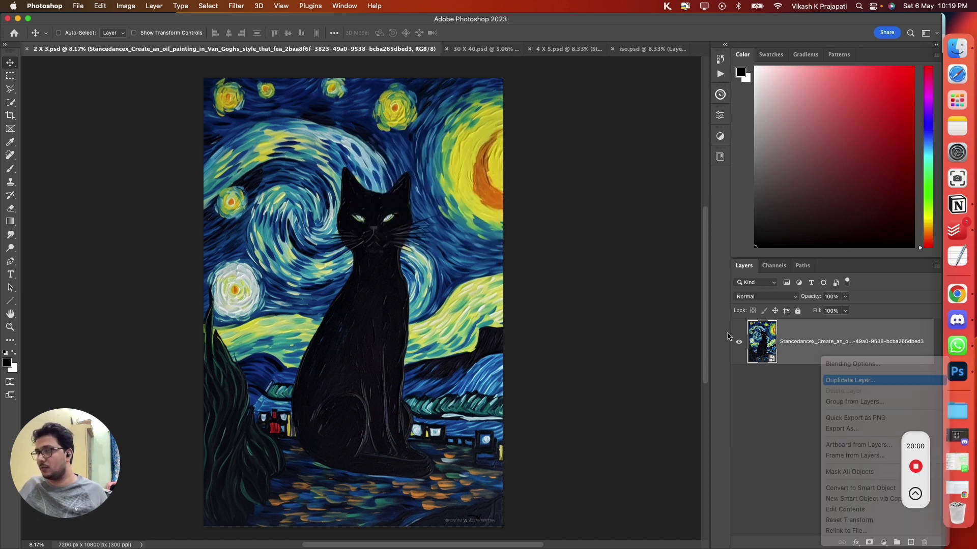
left_click(424, 199)
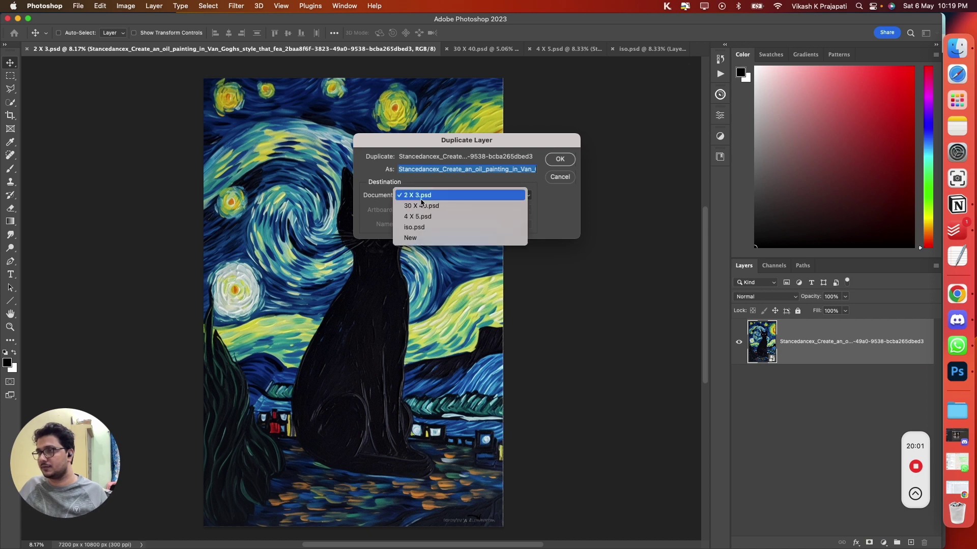
left_click(444, 227)
left_click(560, 160)
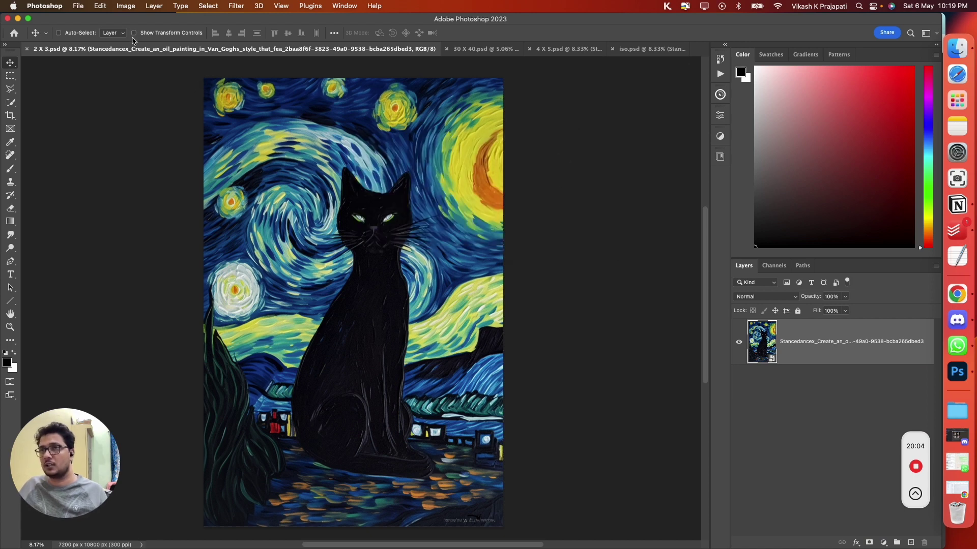
left_click(26, 49)
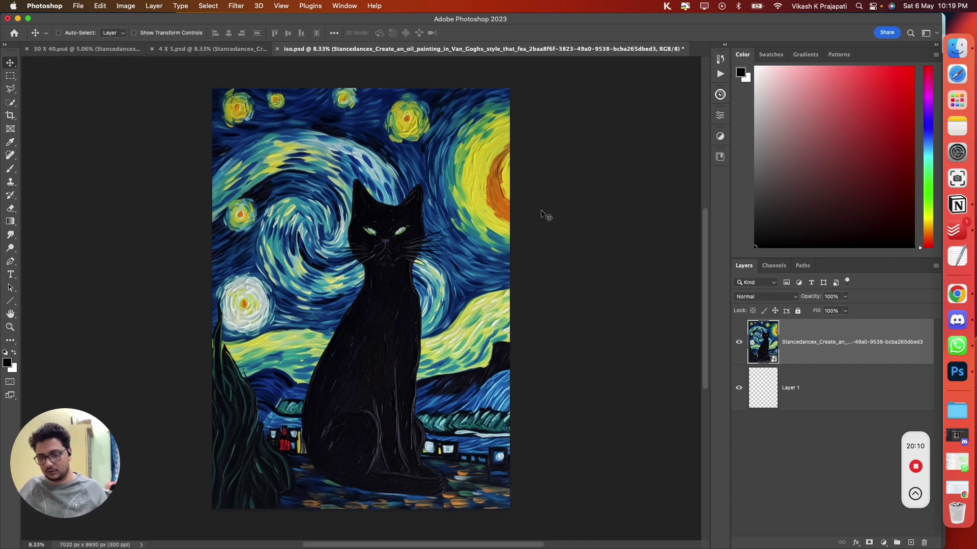
- Scale the cat to the iso canvas height, centre it horizontally, then enlarge it to cover the canvas
key("ctrl+t")
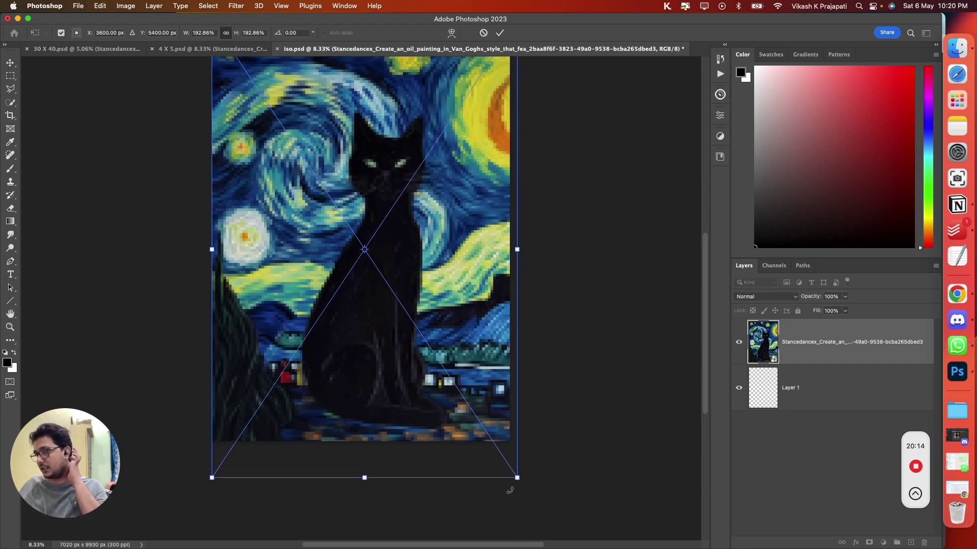
left_click_drag(517, 478, 494, 443)
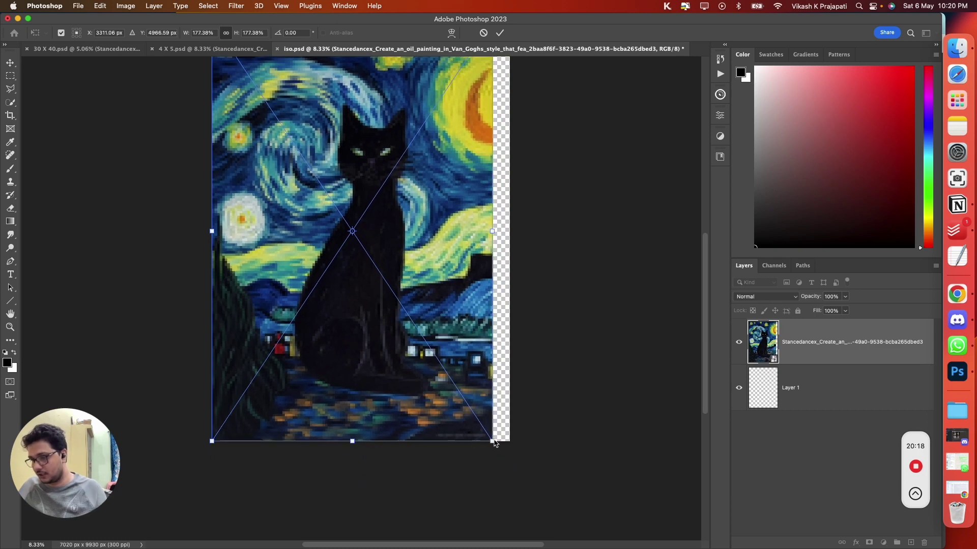
key("Return")
scroll(319, 361, "up", 3)
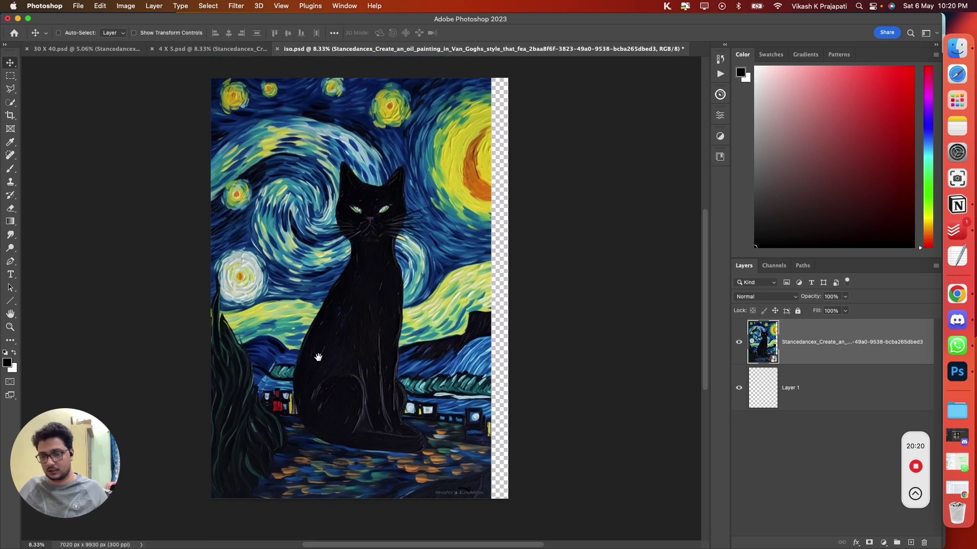
key("super+a")
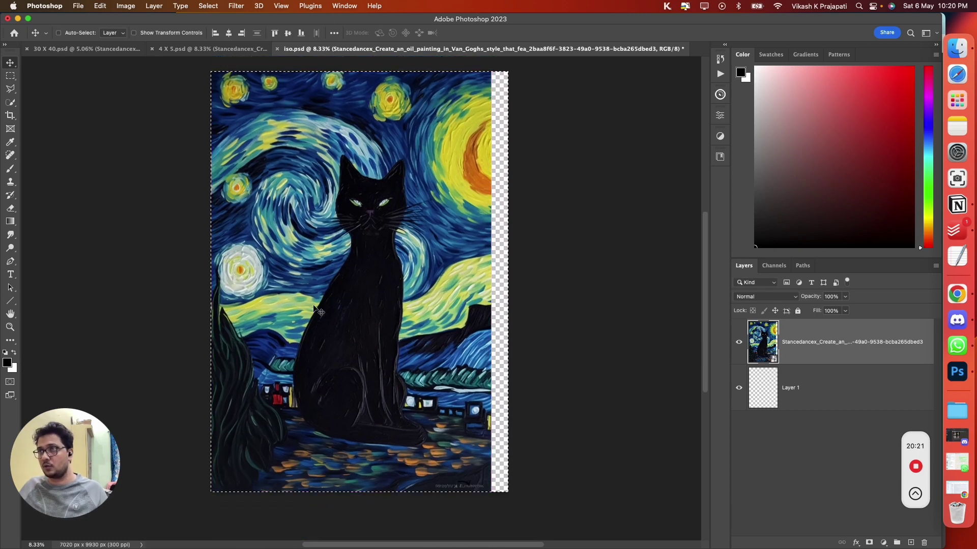
left_click(228, 32)
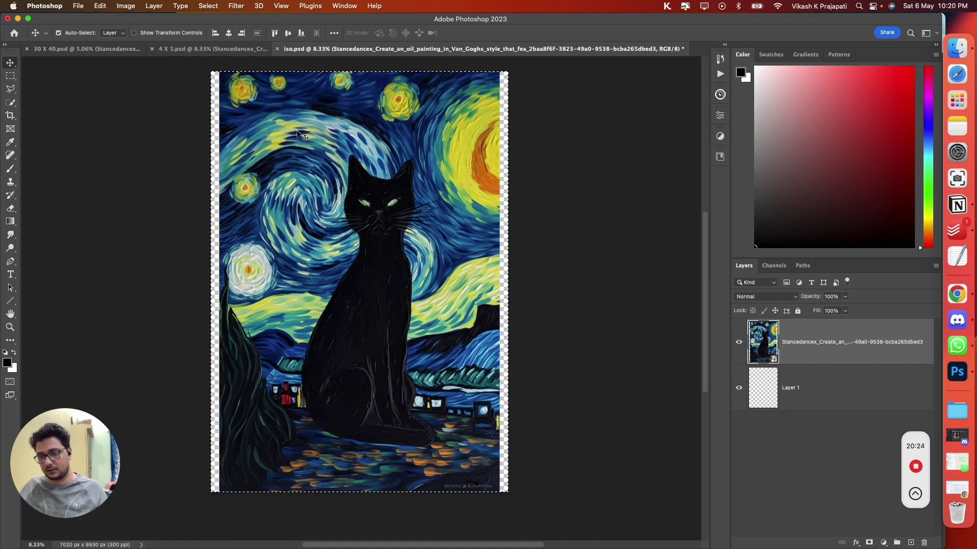
key("super+d")
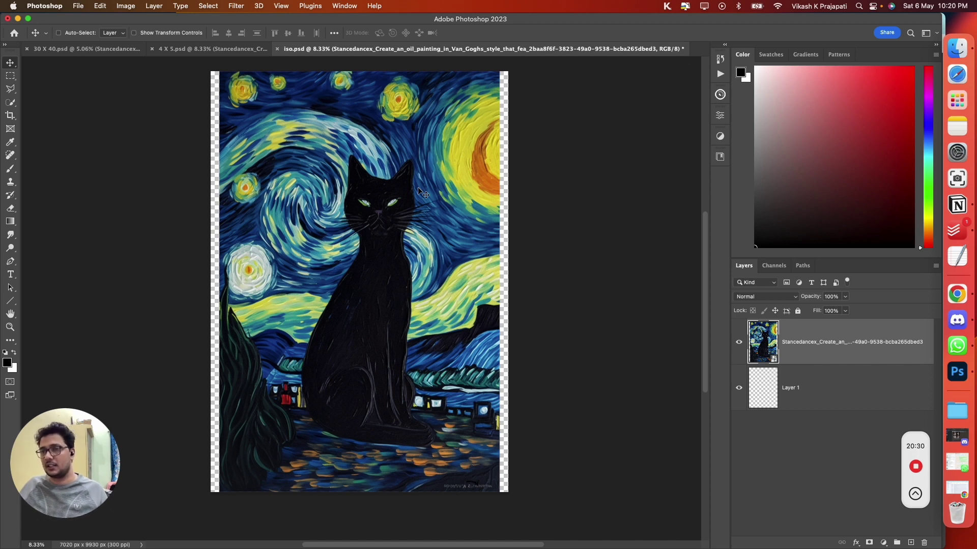
key("super+t")
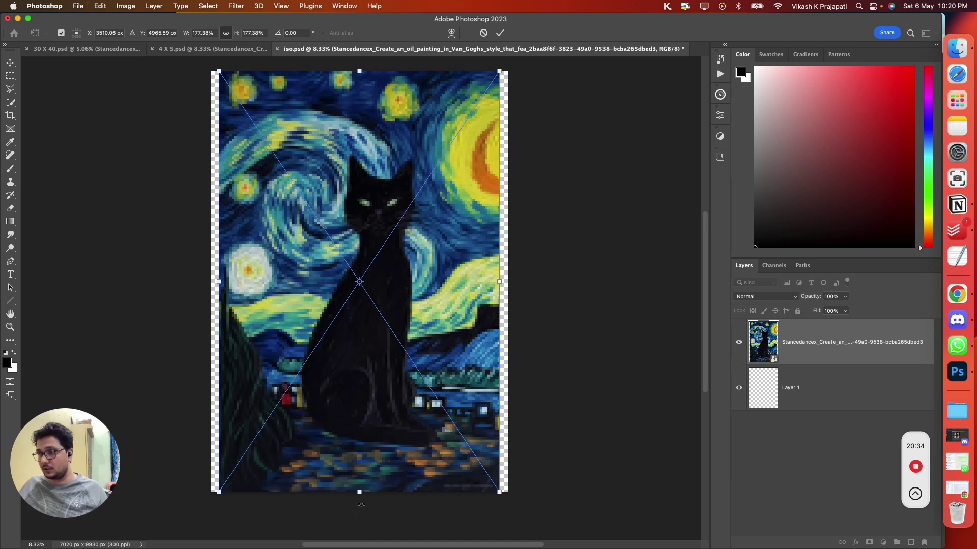
left_click_drag(360, 491, 360, 520)
- Commit the enlargement and align the painting to the canvas's vertical centre
key("Return")
key("super+a")
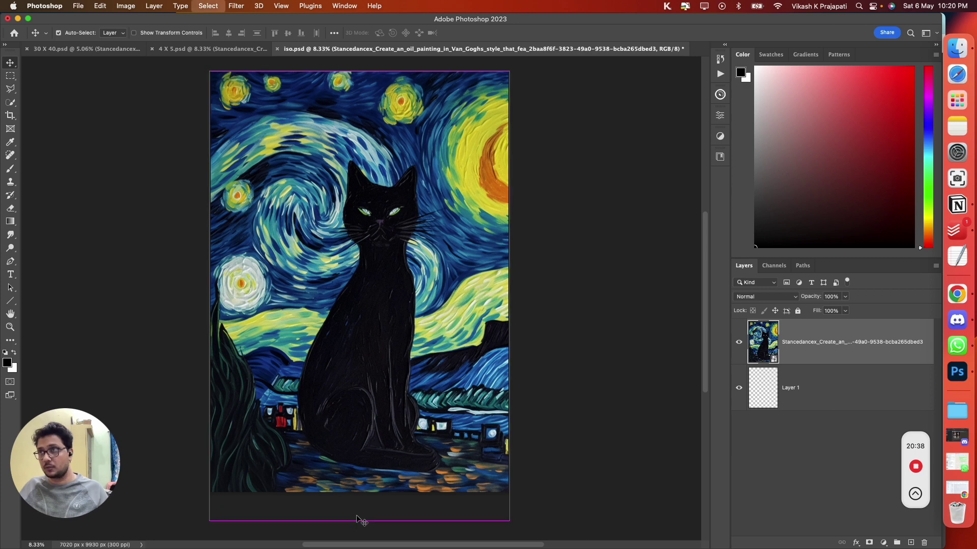
left_click(287, 33)
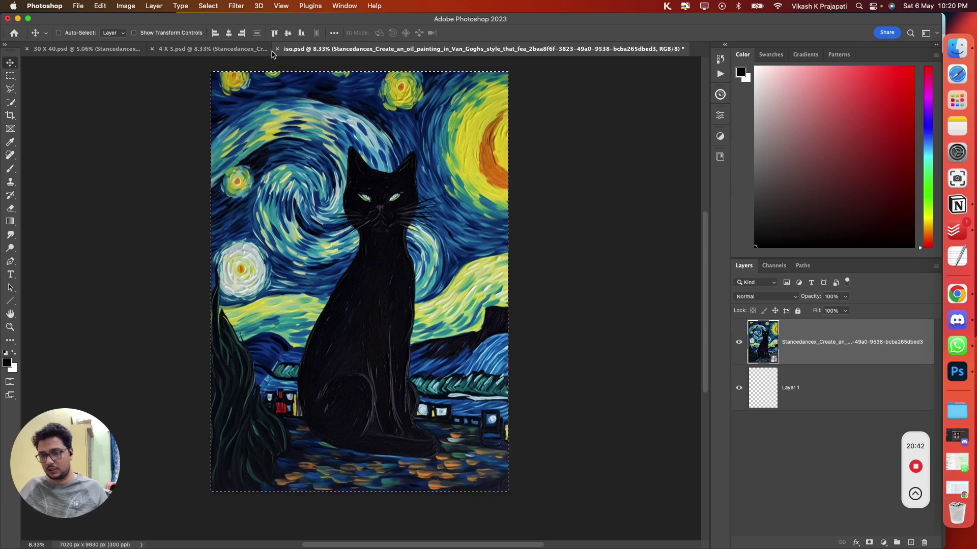
key("super+d")
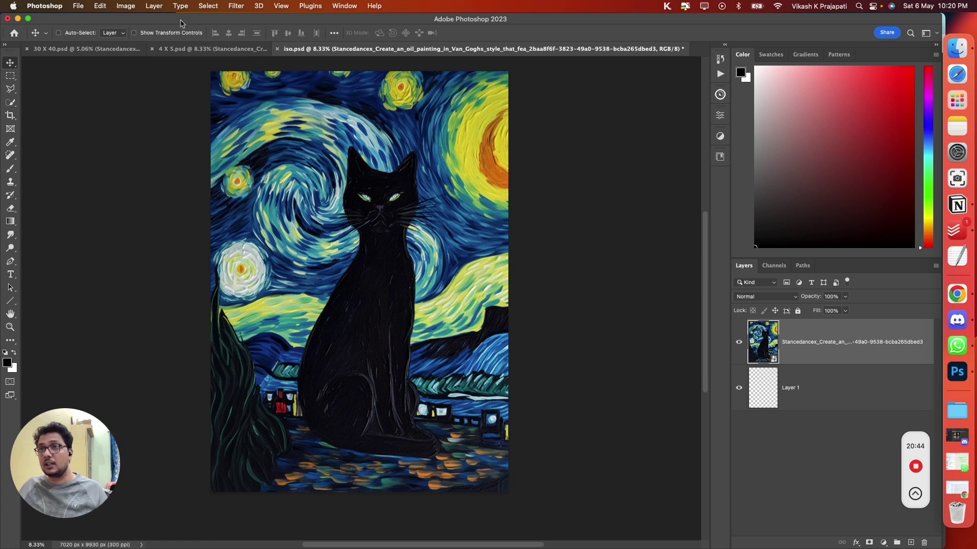
- Save a copy as 'iso crop extra.psd' in Different Aspect Ratio
left_click(84, 6)
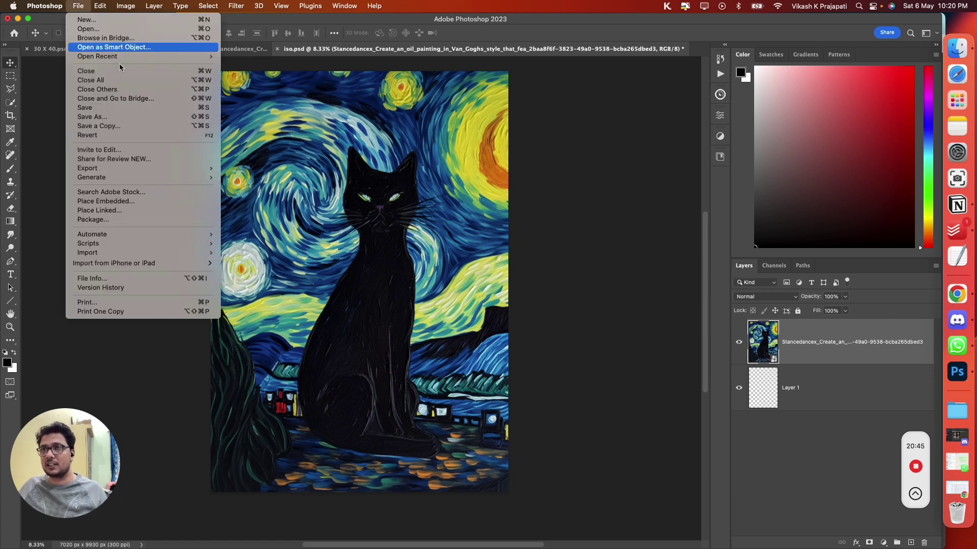
left_click(127, 131)
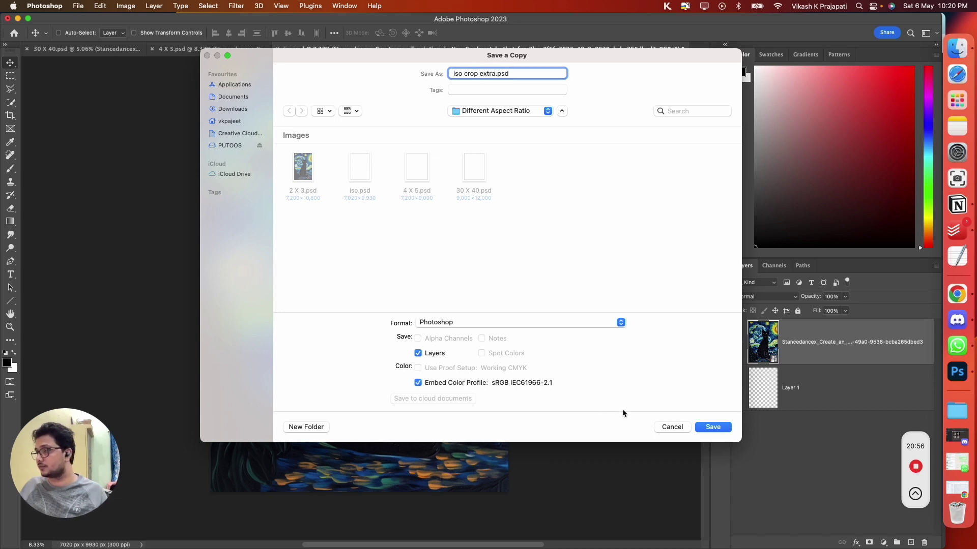
left_click(713, 427)
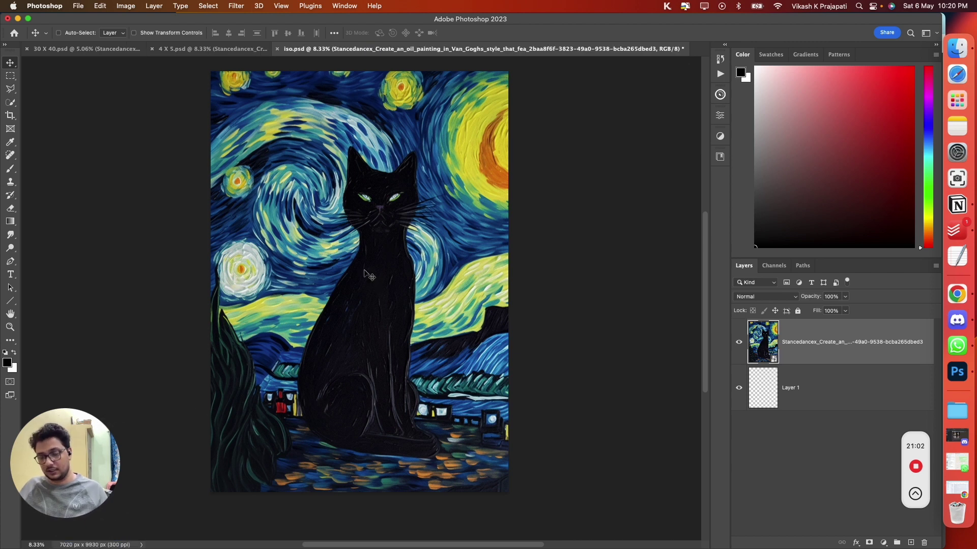
- Undo the vertical centring, then duplicate the painting and flip the copy horizontally from its right edge
key("super+z")
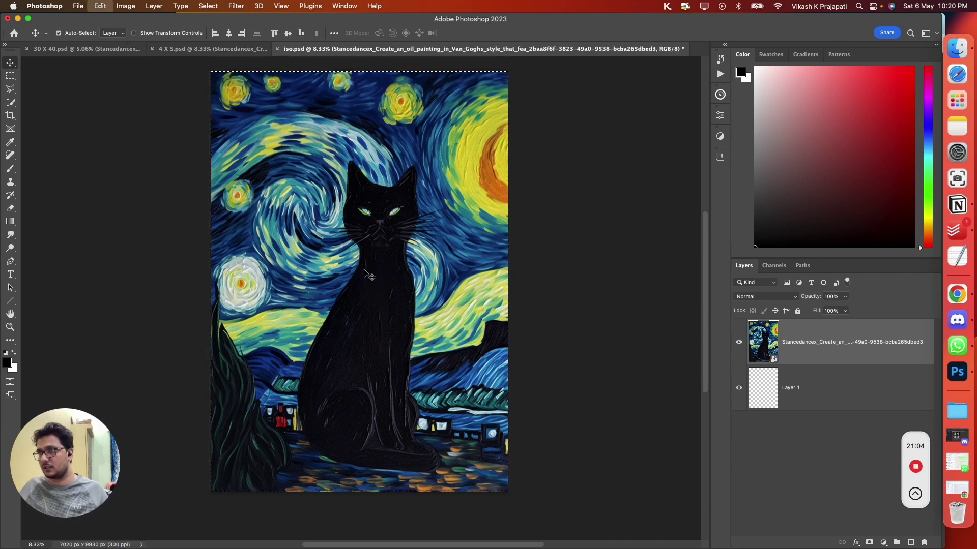
key("super+z")
key("super+z")
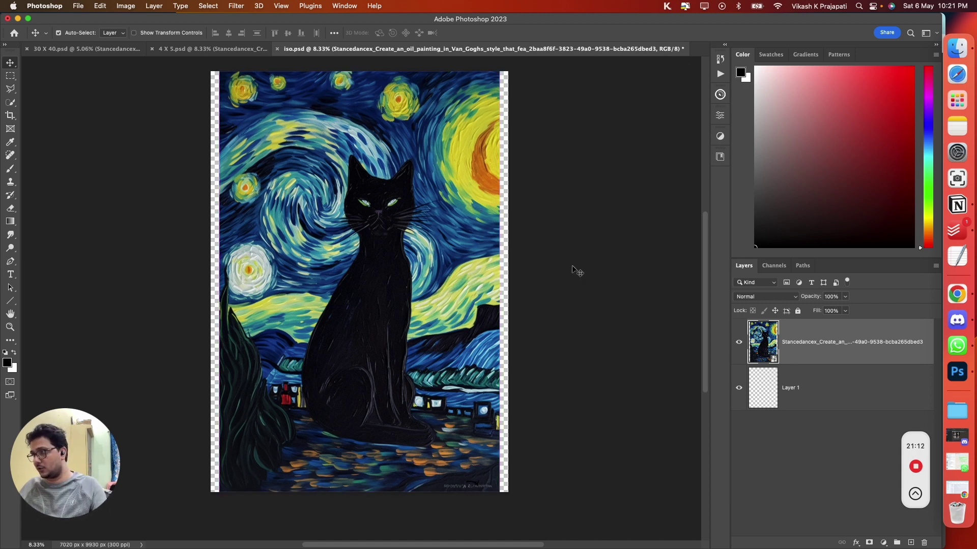
key("super+j")
key("super+j")
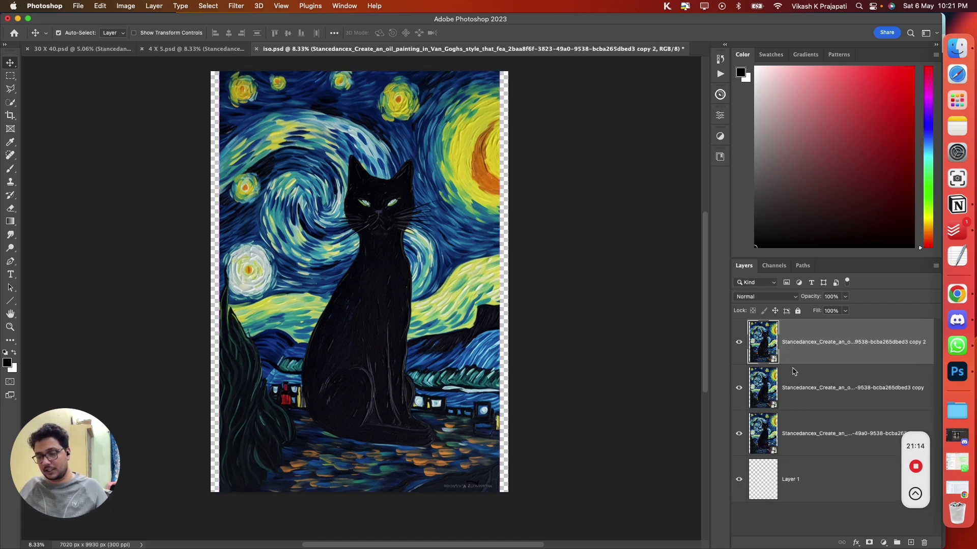
key("super+t")
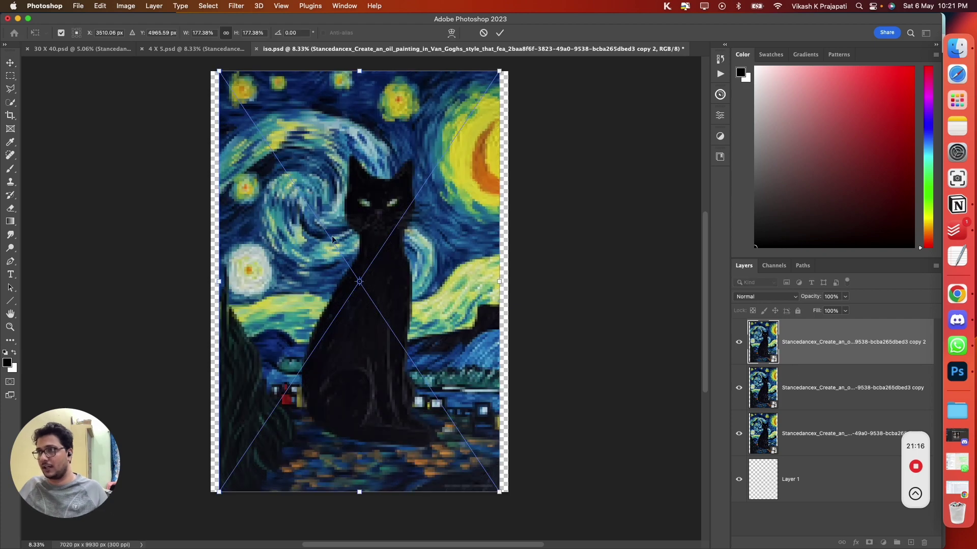
left_click(81, 34)
right_click(446, 239)
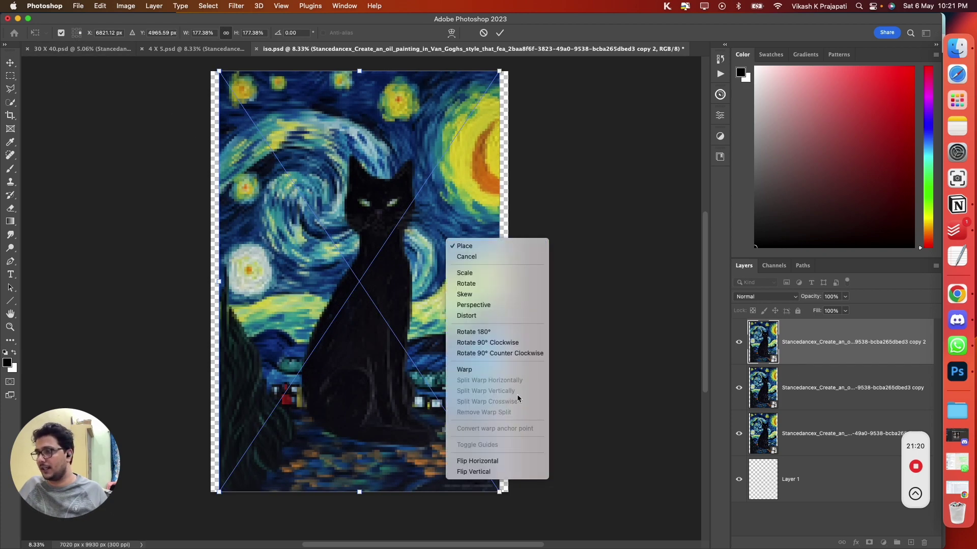
left_click(515, 461)
key("Return")
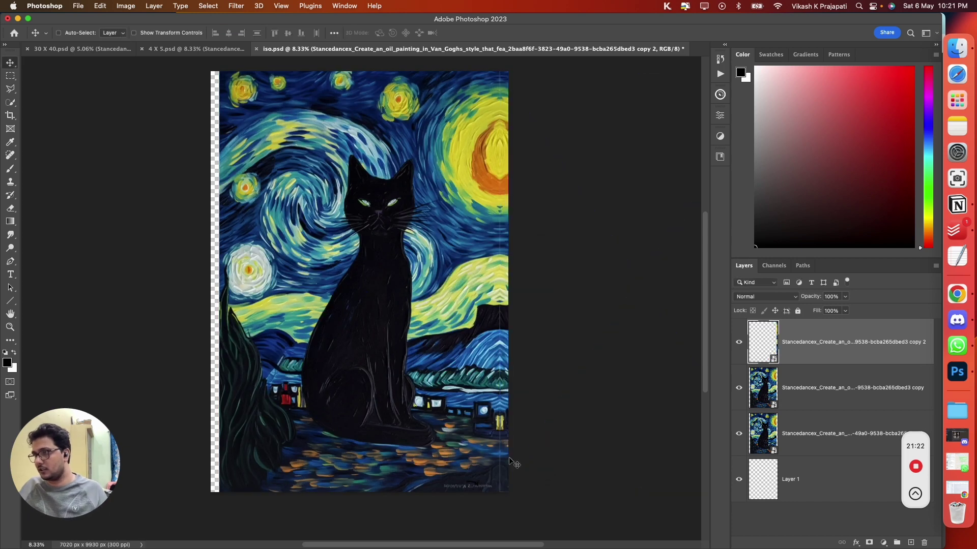
- Flip the other painting copy horizontally and drag it into the remaining empty side strip
left_click(830, 395)
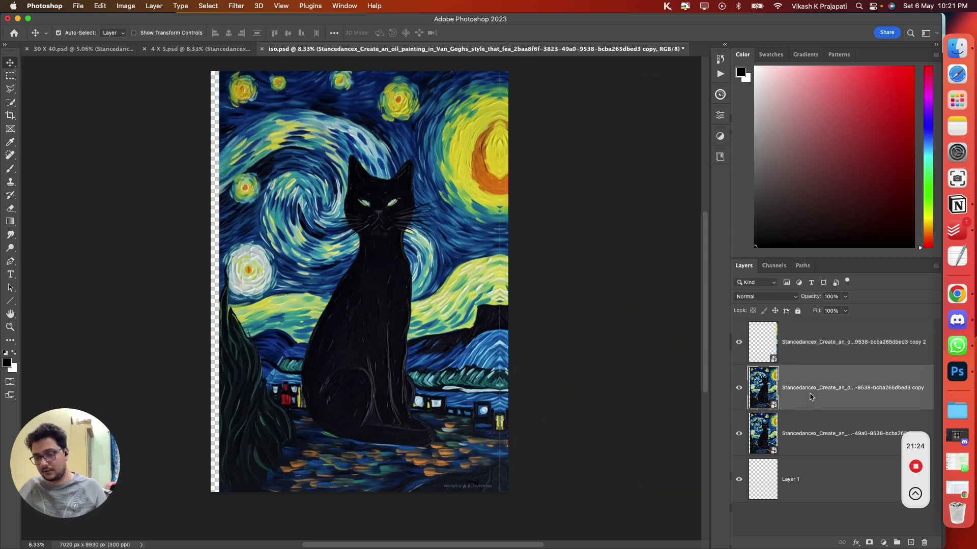
key("super+t")
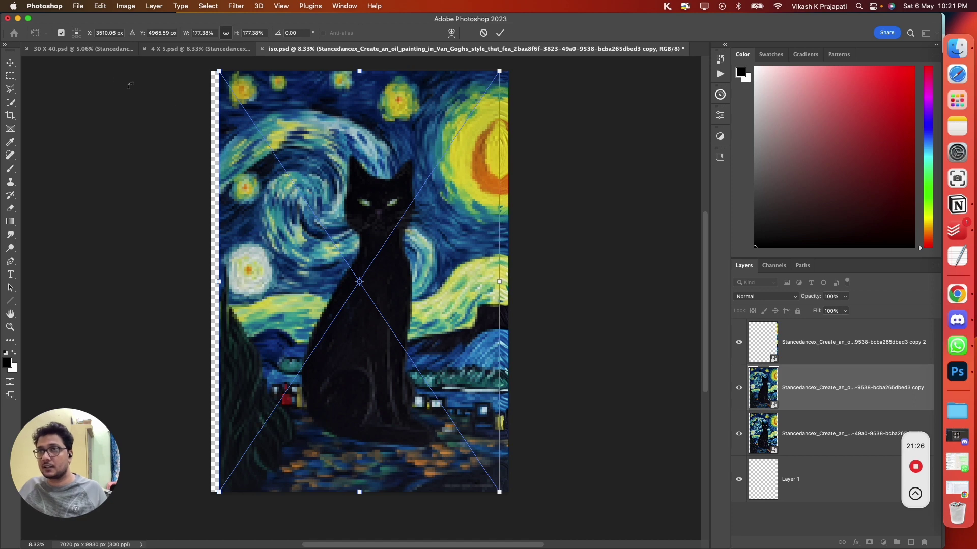
left_click(74, 35)
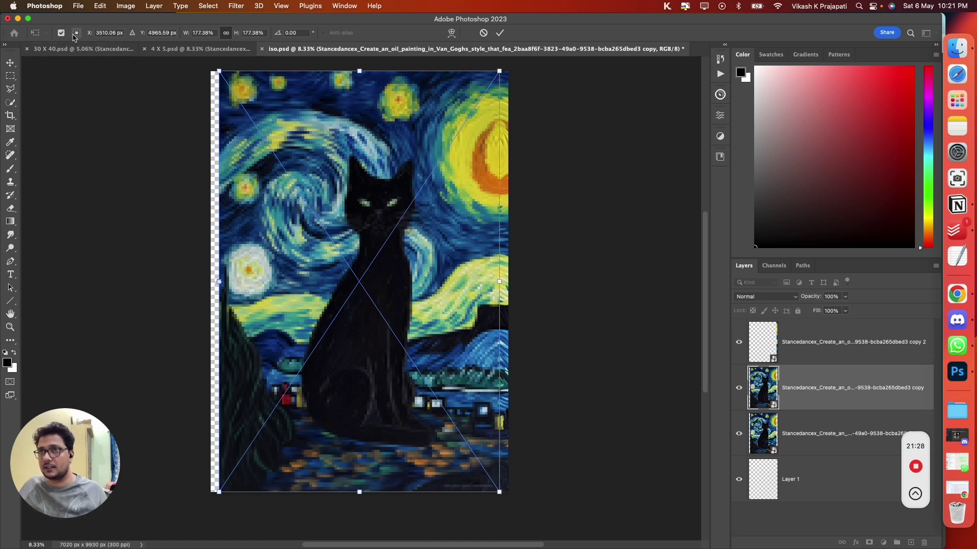
right_click(404, 233)
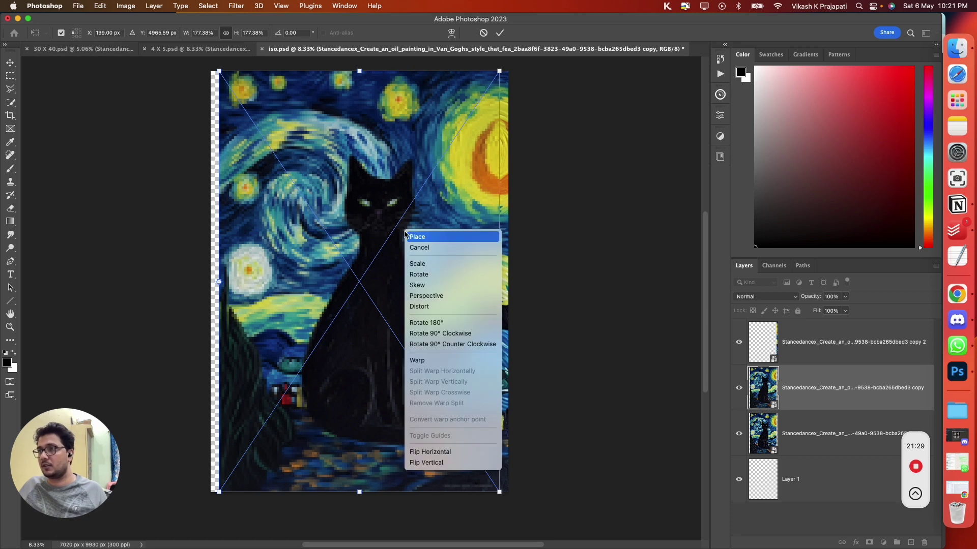
left_click(466, 456)
key("Return")
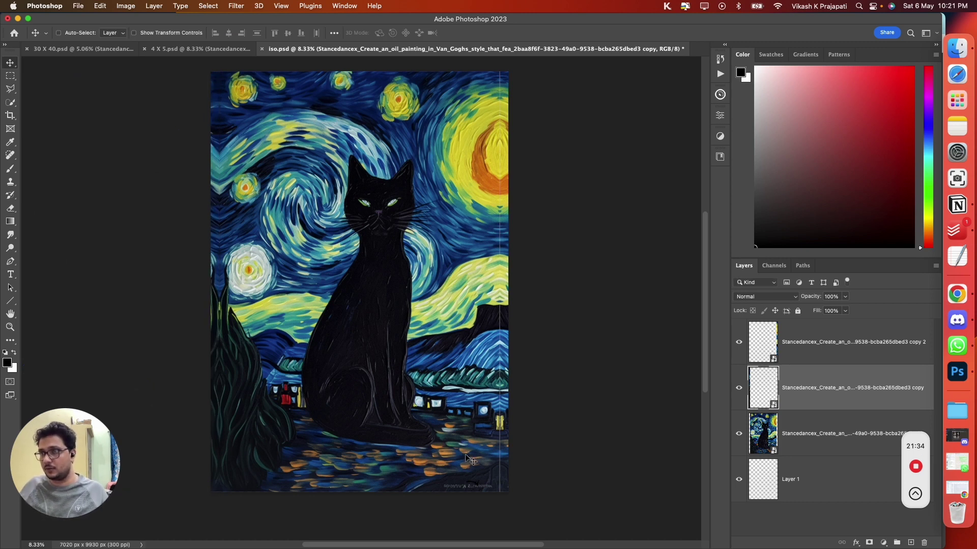
left_click(826, 357)
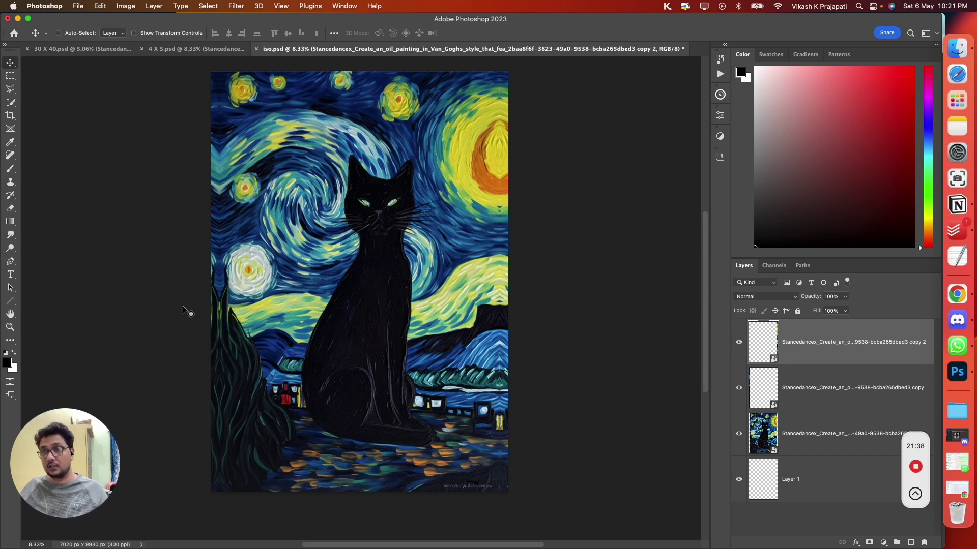
left_click_drag(182, 307, 146, 298)
left_click(78, 5)
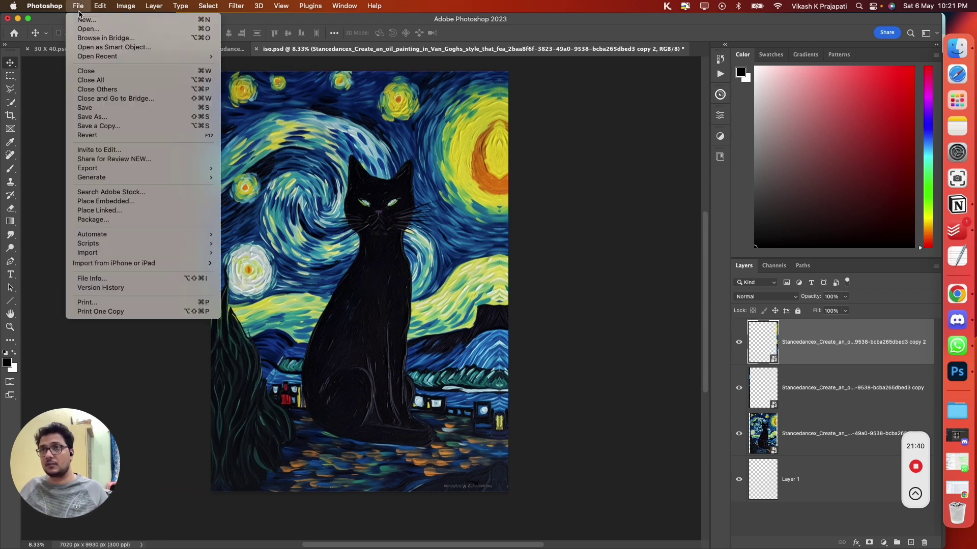
- Save the document under a new name, adding 'mirror' after 'iso' to make iso mirror.psd
left_click(108, 121)
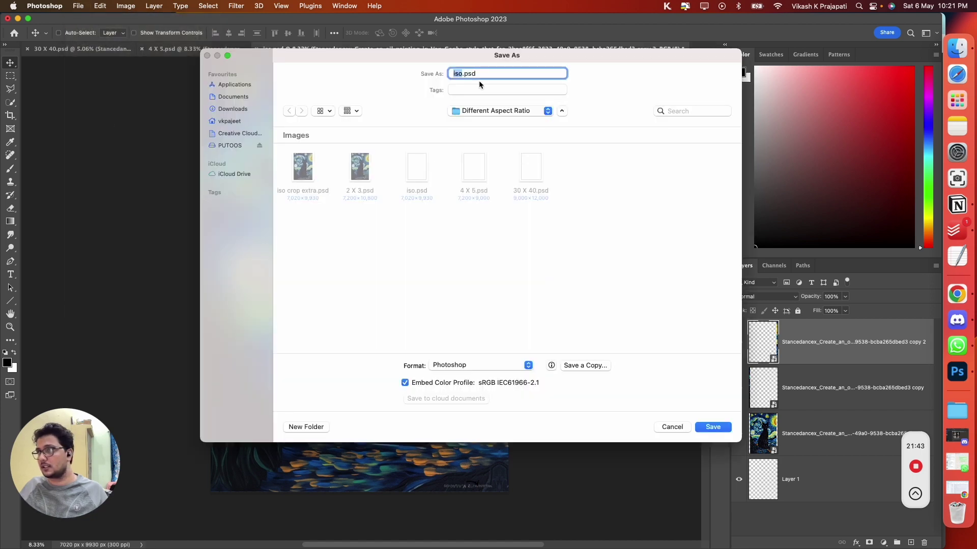
left_click(470, 72)
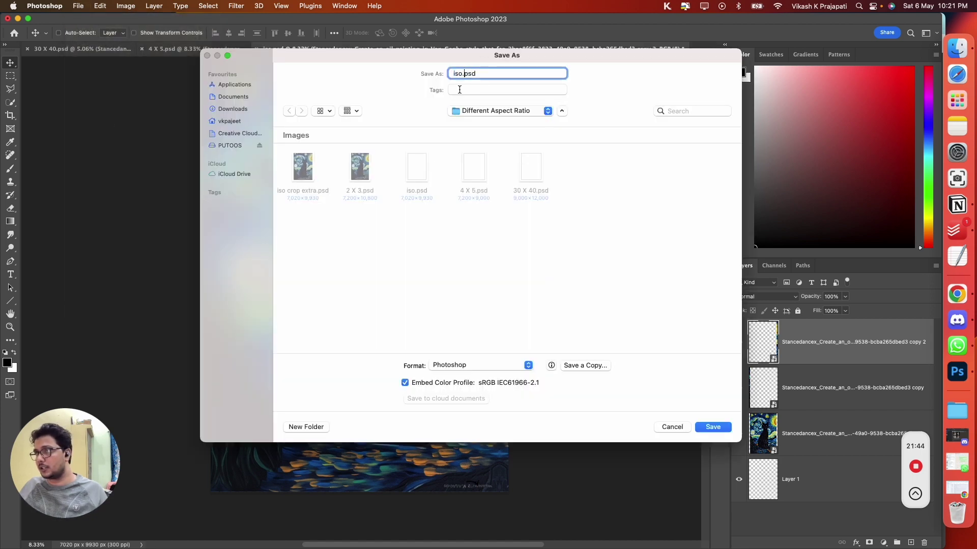
type("mirro")
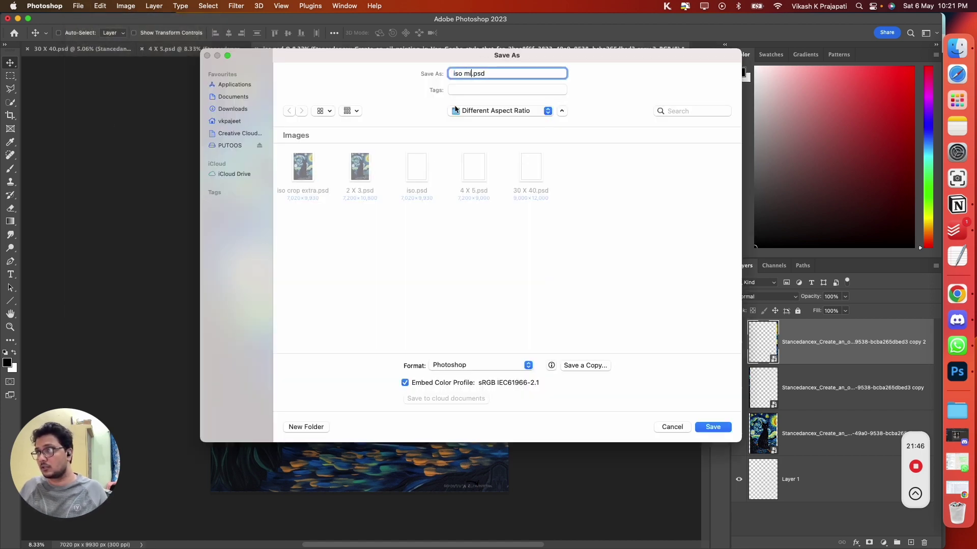
type("r")
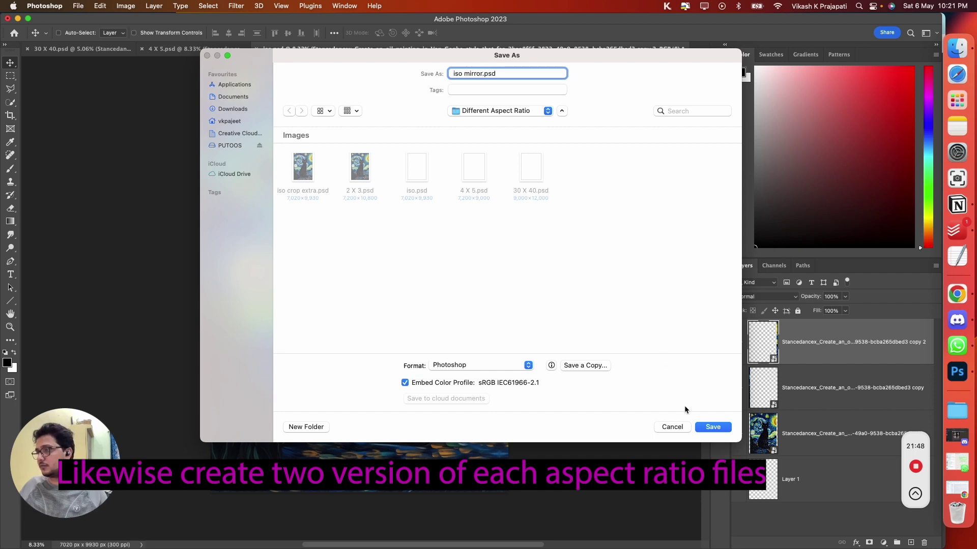
left_click(712, 427)
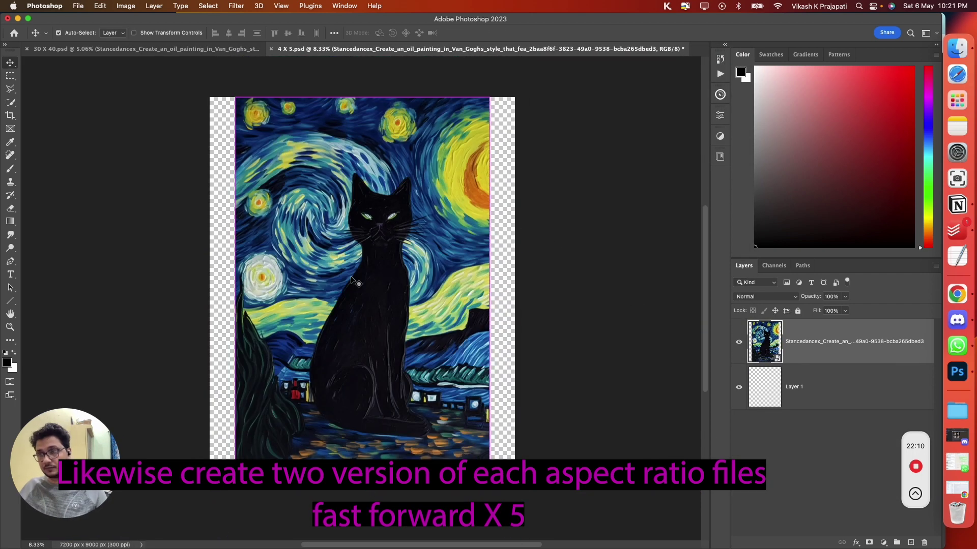
- Enlarge the painting to overfill the 4 X 5 canvas and save it as '4 X 5 crop extra'
left_click_drag(362, 458, 362, 536)
key("Return")
key("super+shift+s")
type("4 X 5 crop extra")
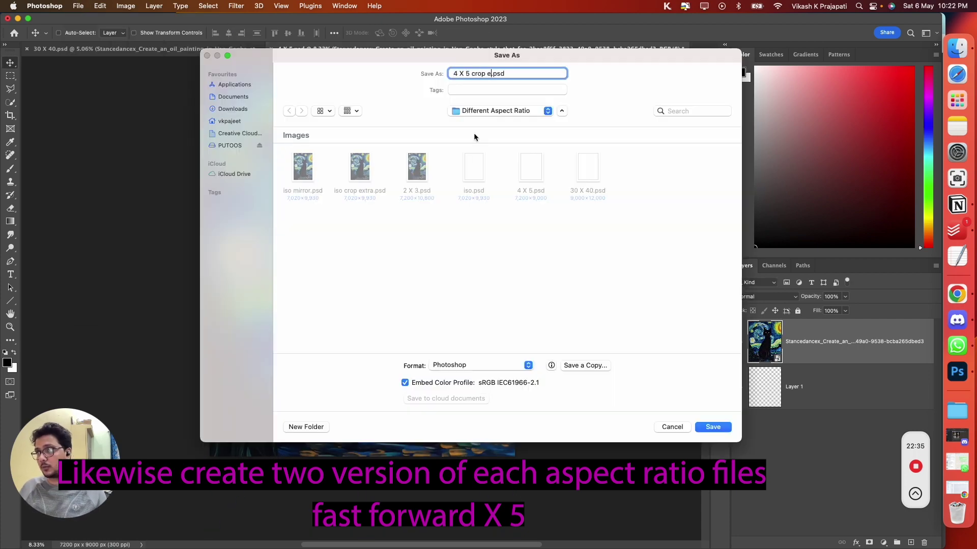
key("Return")
- Duplicate and transform the 4 X 5 painting, save a copy, and close without saving changes
key("super+j")
key("super+j")
key("super+t")
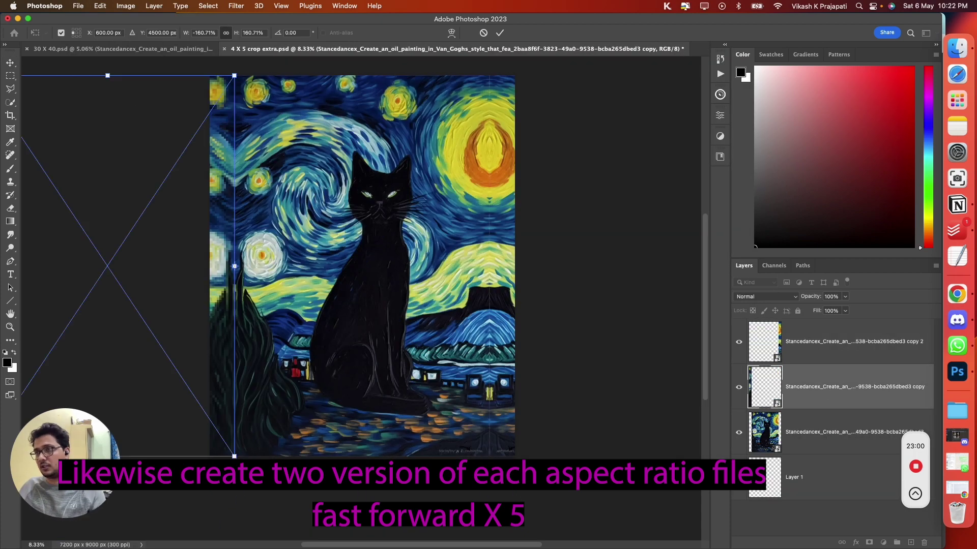
key("Return")
key("alt+super+s")
key("Return")
key("super+w")
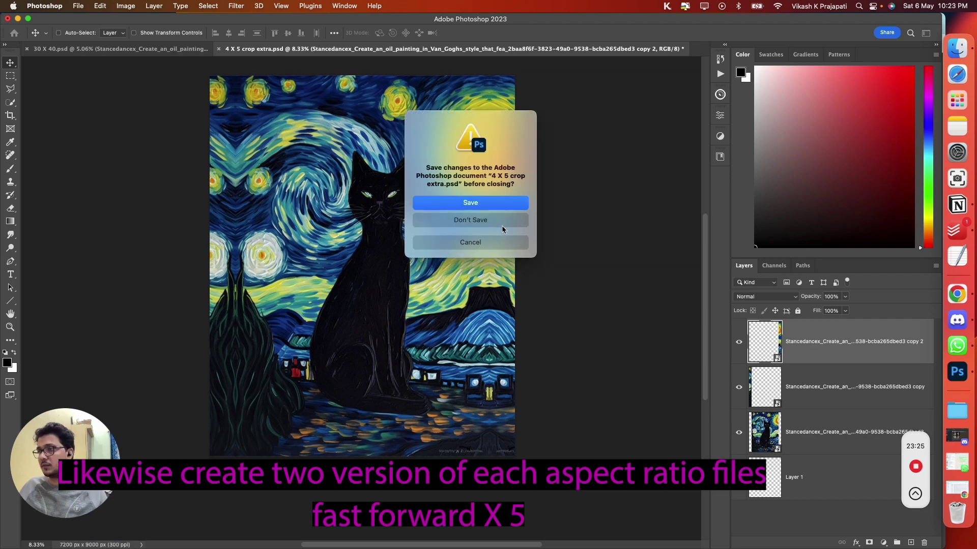
left_click(502, 224)
- Enlarge the 3 X 4 painting and save a copy with the edited crop extra name
key("super+t")
key("Return")
key("super+t")
key("Return")
left_click(78, 6)
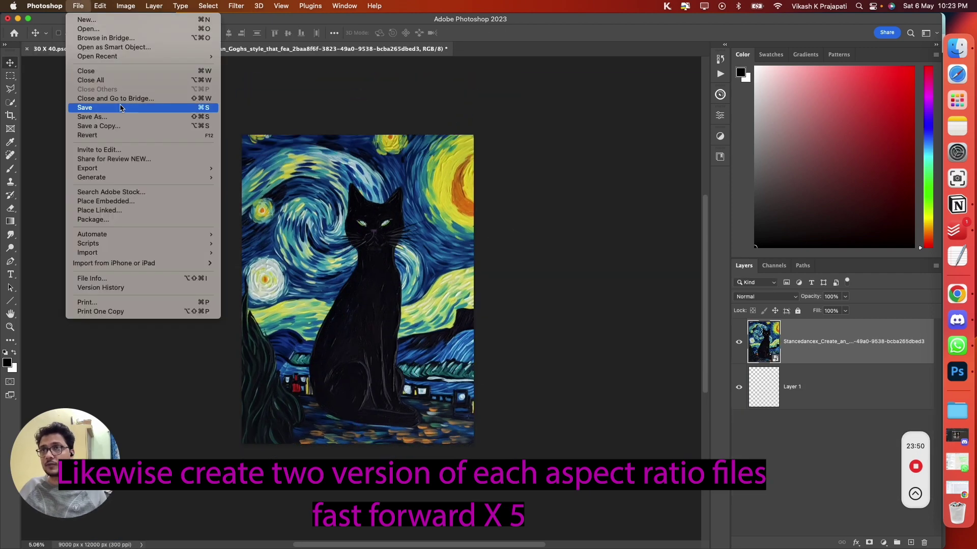
left_click(102, 104)
key("Left")
key("Right")
key("Delete")
key("Right")
key("Right")
key("Right")
key("Right")
key("Delete")
- Flip a painting copy horizontally, save as '3 X 4 mirror', and close the document
key("Return")
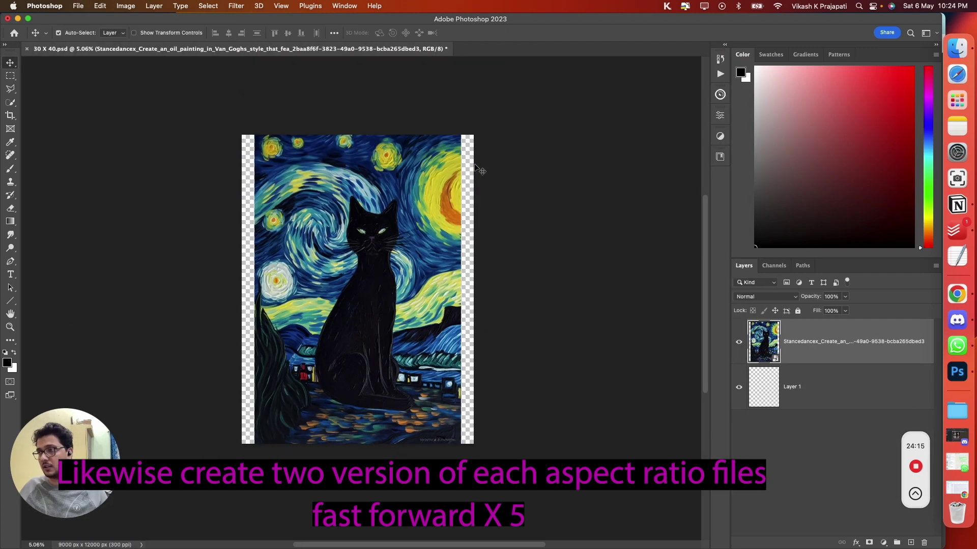
right_click(282, 261)
left_click(306, 481)
key("Return")
key("super+shift+s")
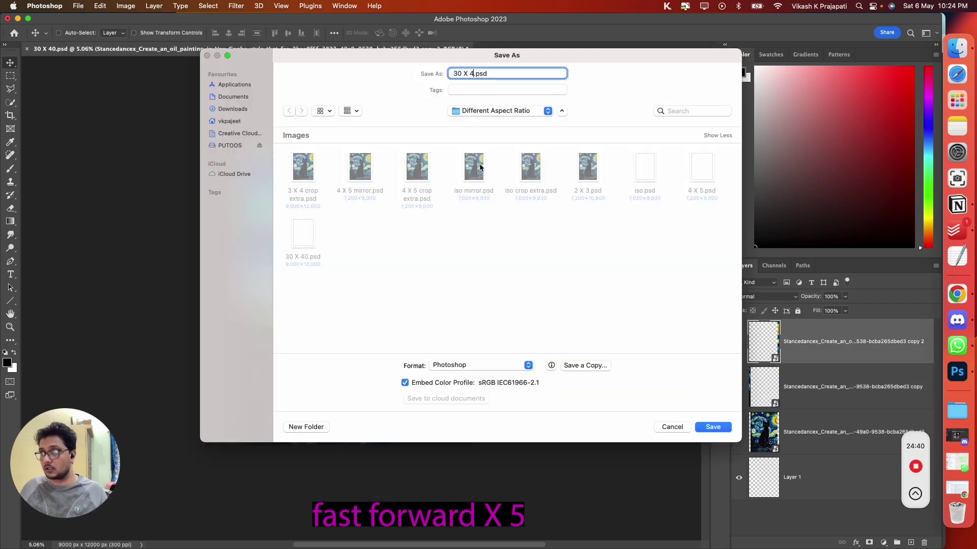
type("mirror")
key("Return")
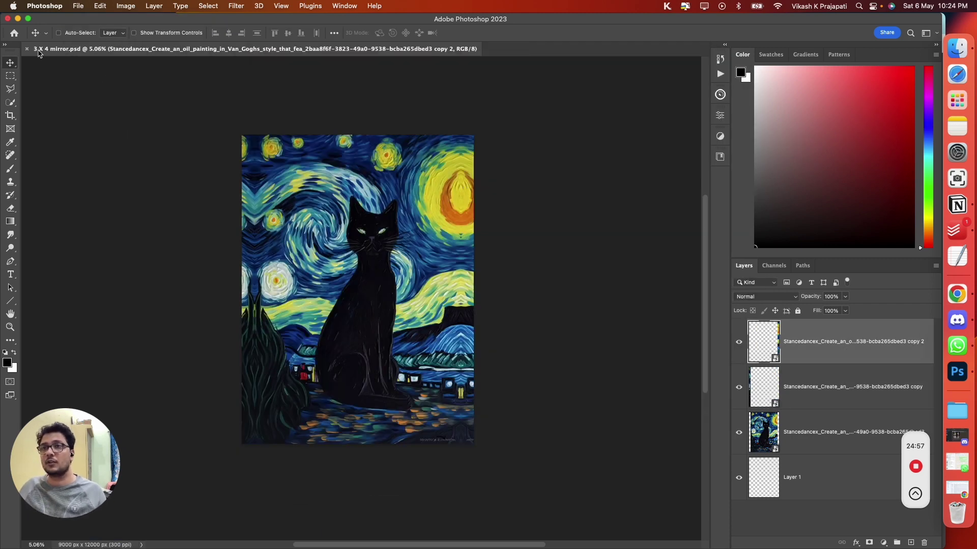
left_click(27, 49)
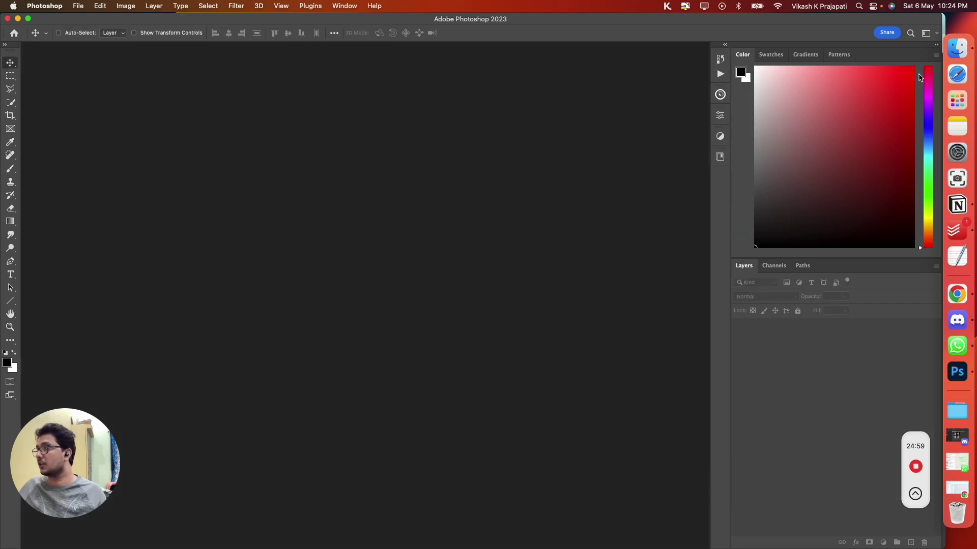
- Open a full-screen Finder window on the Different Aspect Ratio folder with larger icon previews
left_click(957, 49)
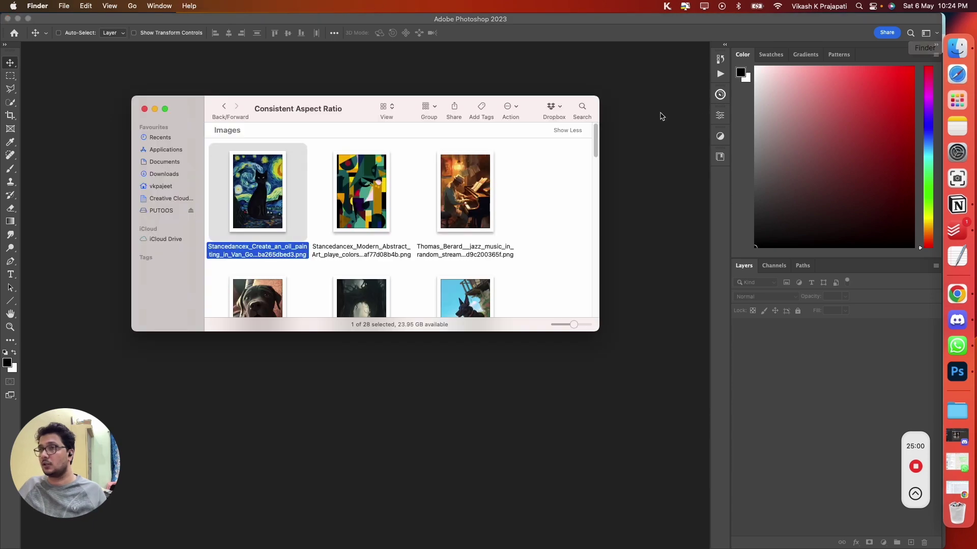
left_click(164, 108)
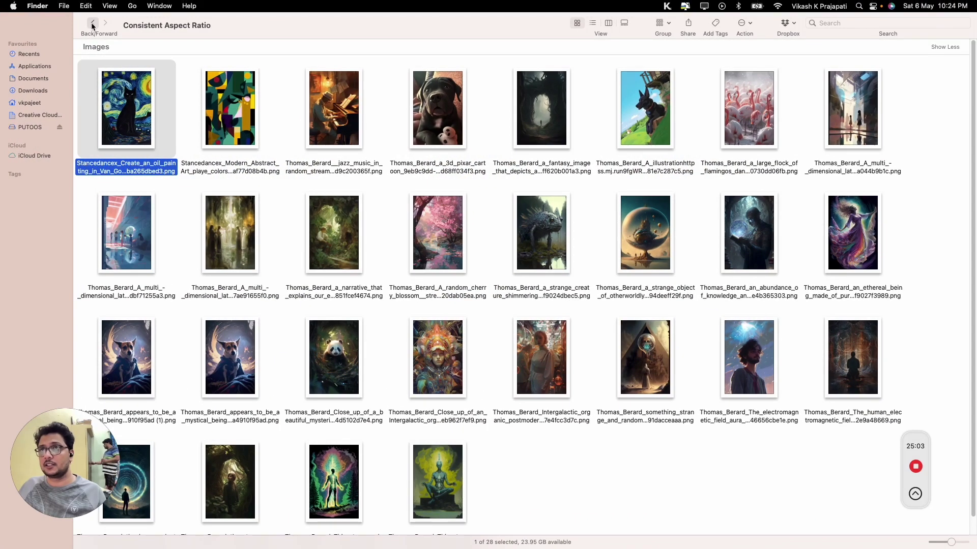
left_click(93, 23)
double_click(184, 104)
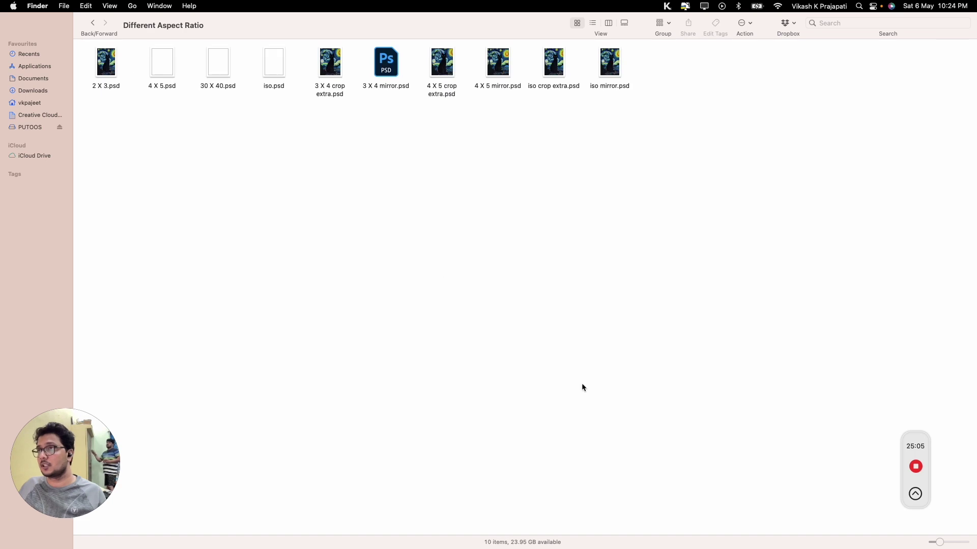
left_click_drag(940, 545, 952, 543)
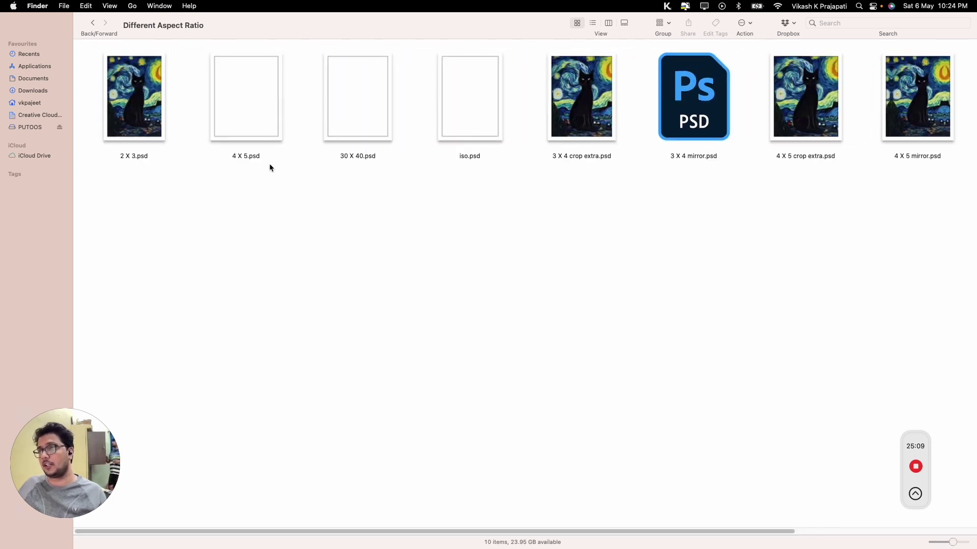
- Check the 2 X 3, crop extra and mirror PSDs, then select the three blank files
left_click_drag(245, 185, 466, 105)
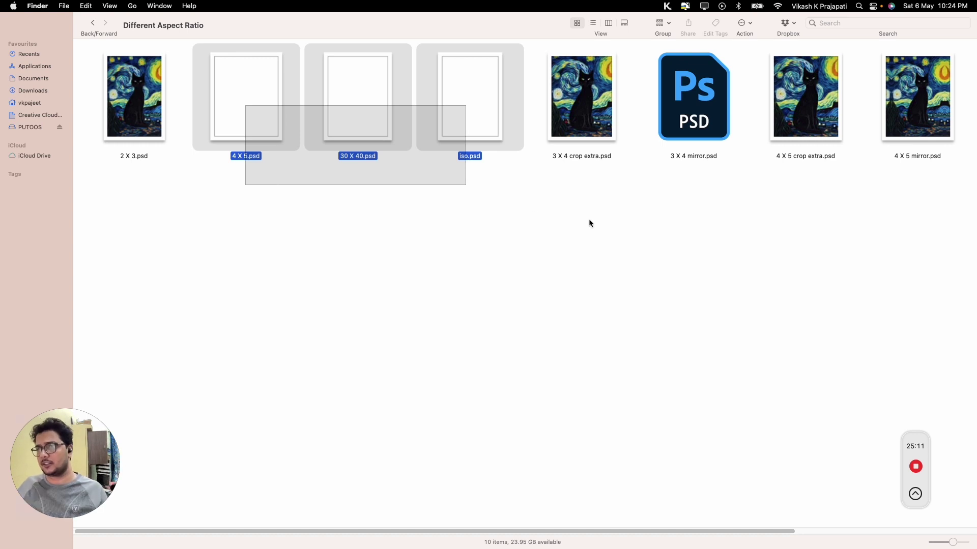
left_click(134, 96)
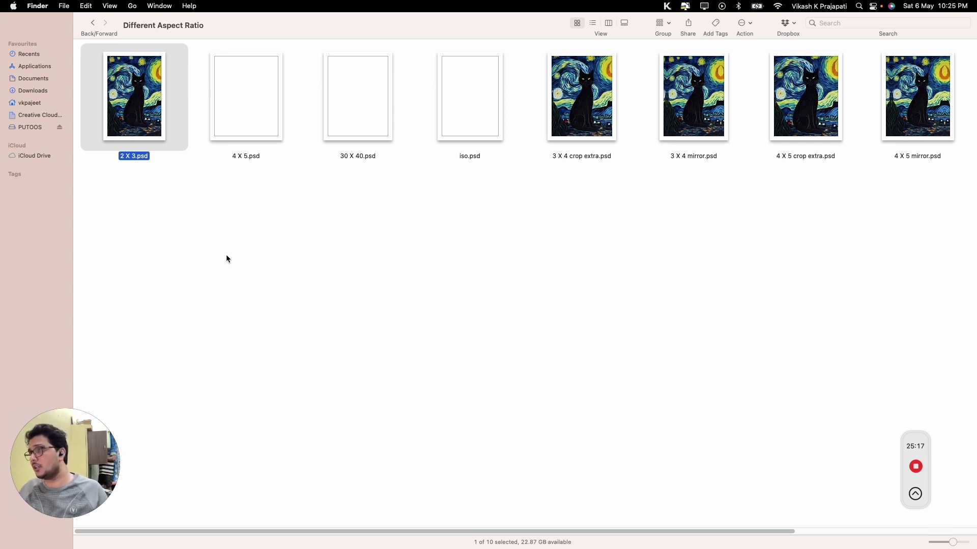
left_click(582, 90)
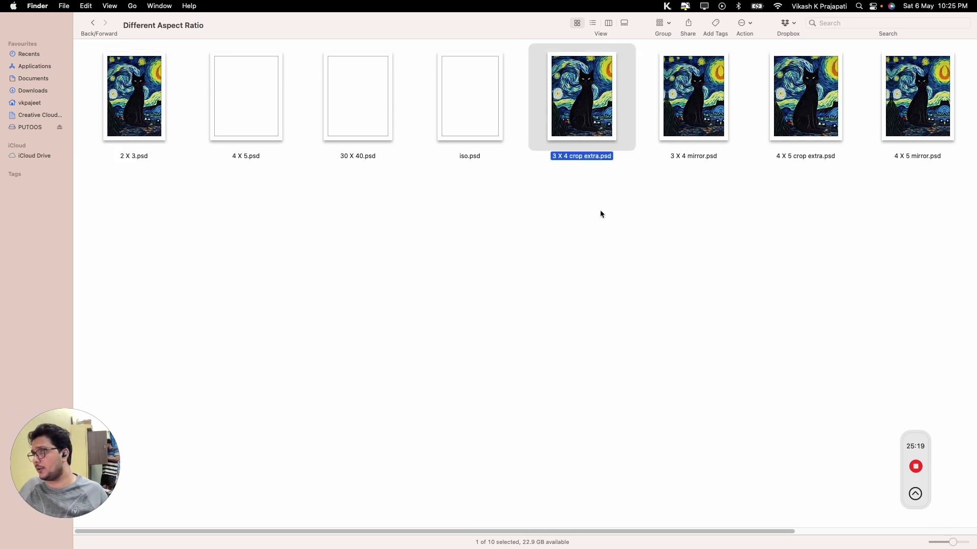
left_click(709, 99)
left_click(798, 162)
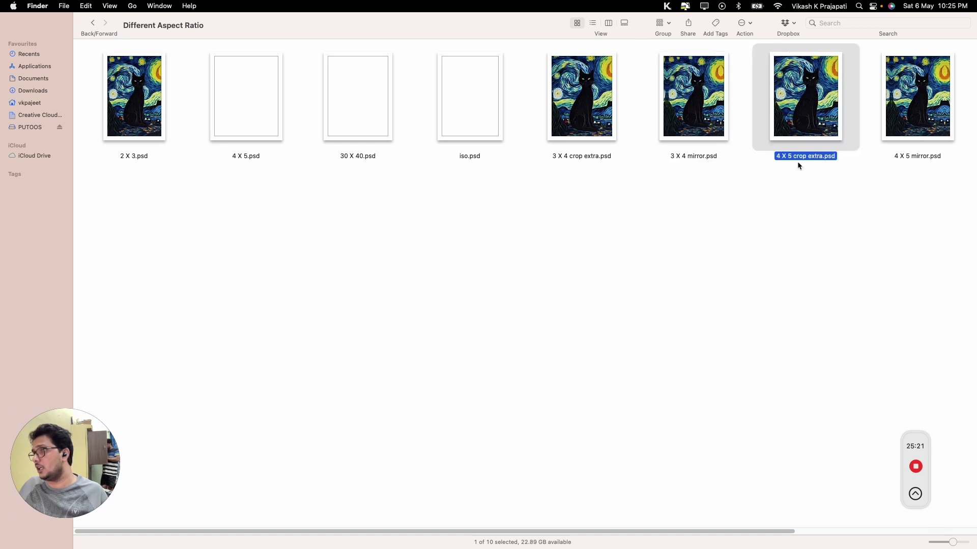
left_click_drag(702, 531, 516, 273)
left_click(845, 150)
left_click(897, 116)
left_click_drag(483, 181, 224, 73)
- Move the three blank PSDs to the Bin and group the remaining files with Use Groups
right_click(226, 70)
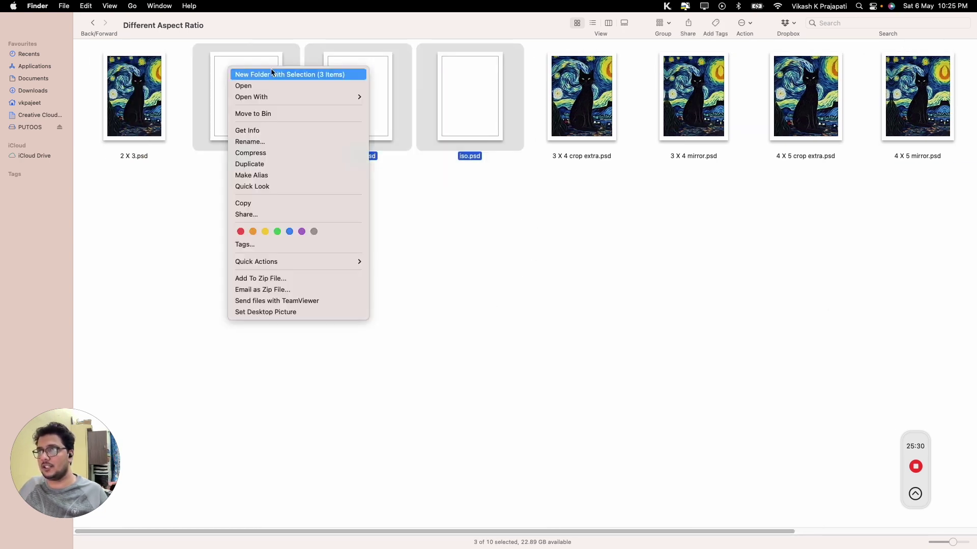
left_click(310, 114)
right_click(374, 207)
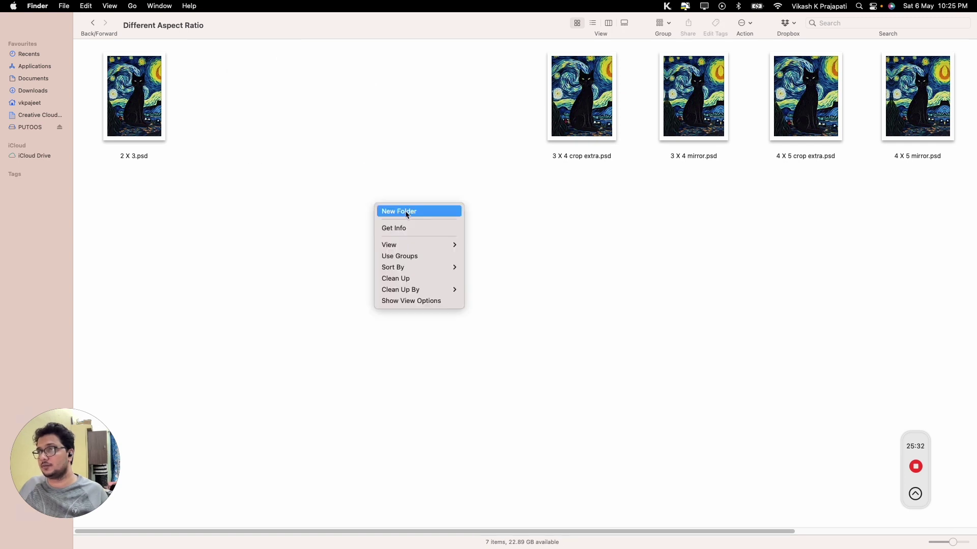
left_click(401, 256)
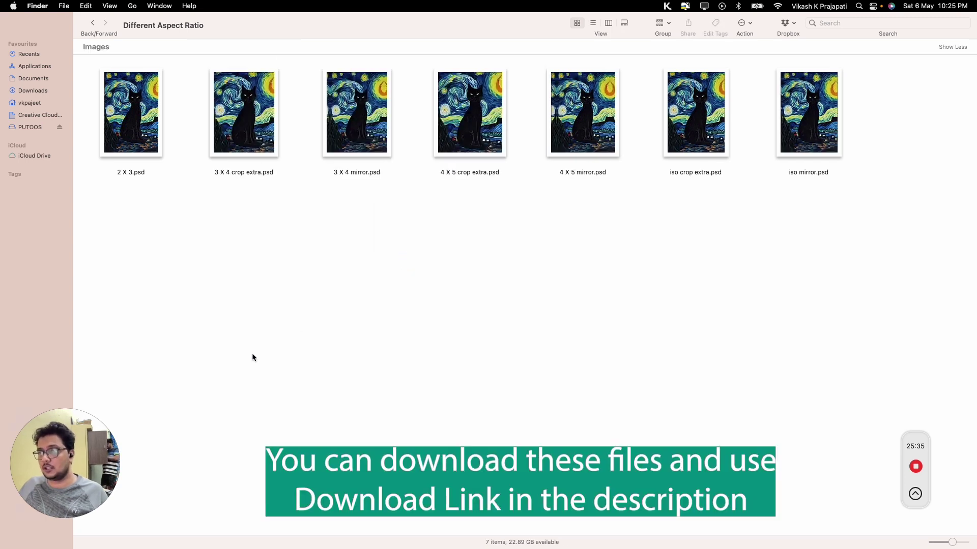
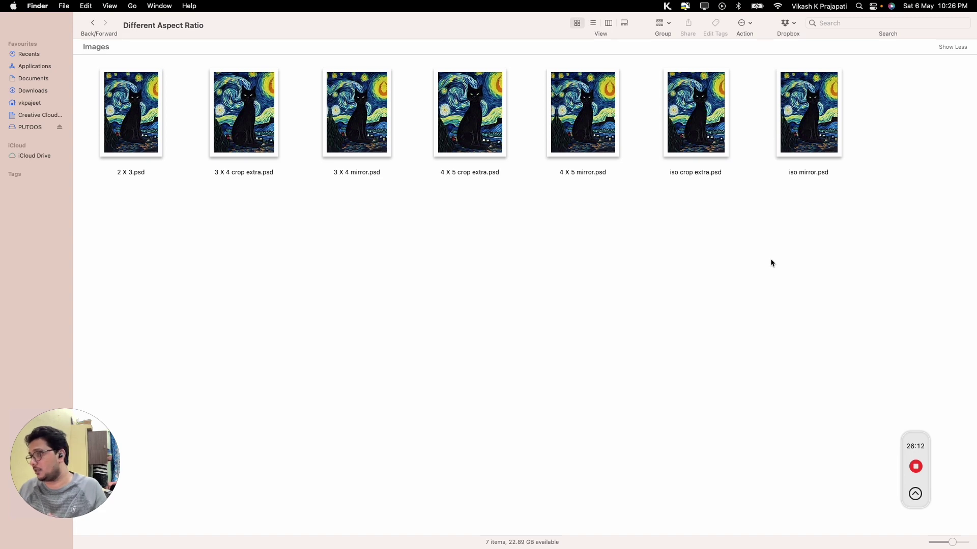
- Switch to Photoshop and launch the Bulk Mockup plugin as a floating panel mid-workspace
key("ctrl+Up")
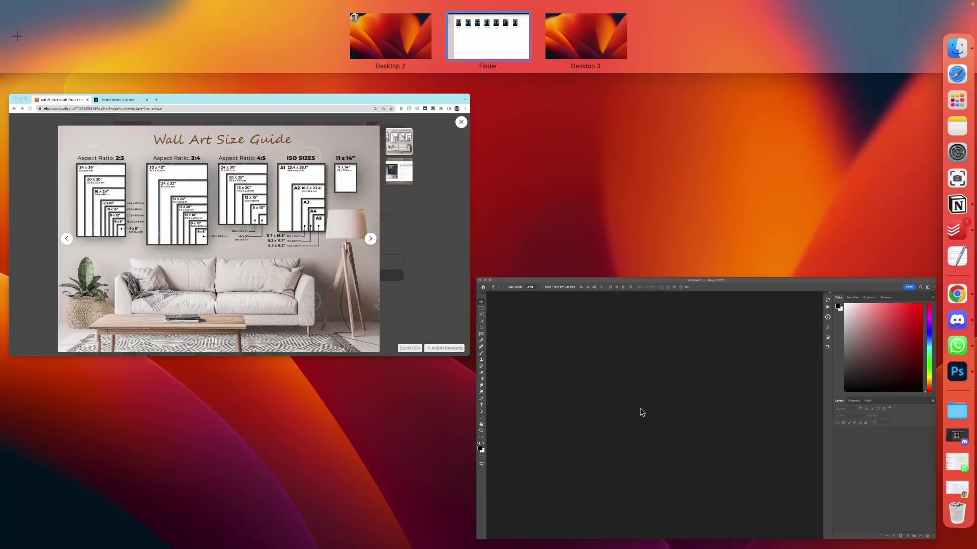
left_click(639, 410)
left_click(310, 6)
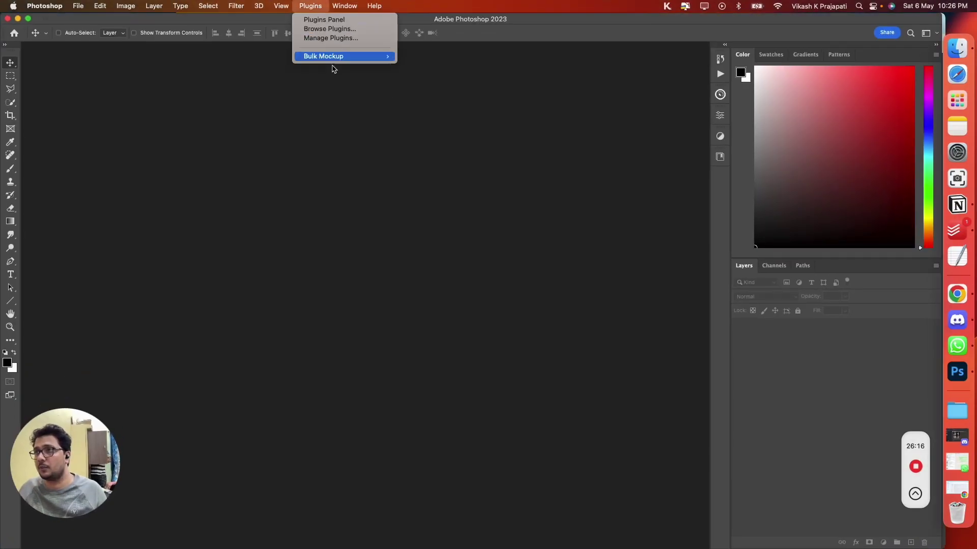
mouse_move(330, 58)
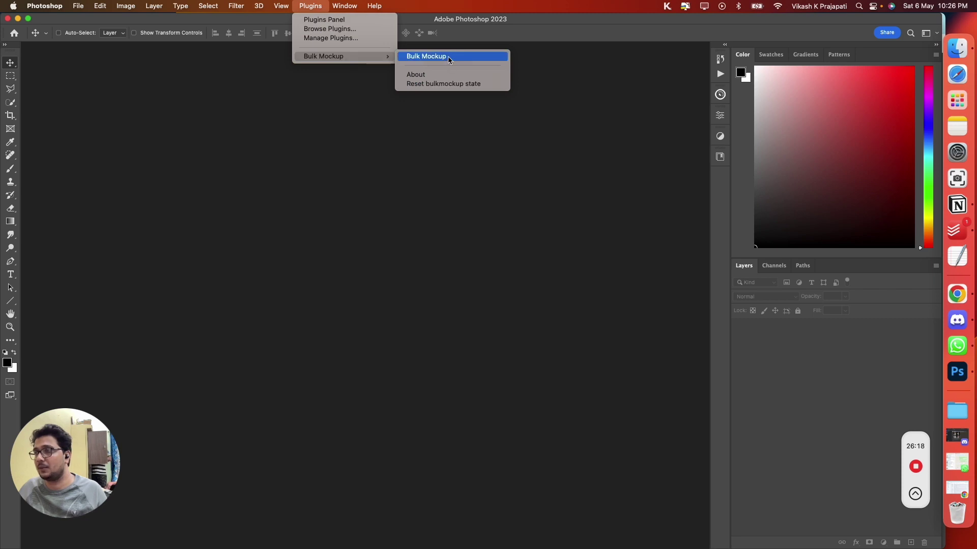
left_click(446, 60)
left_click_drag(580, 94, 350, 110)
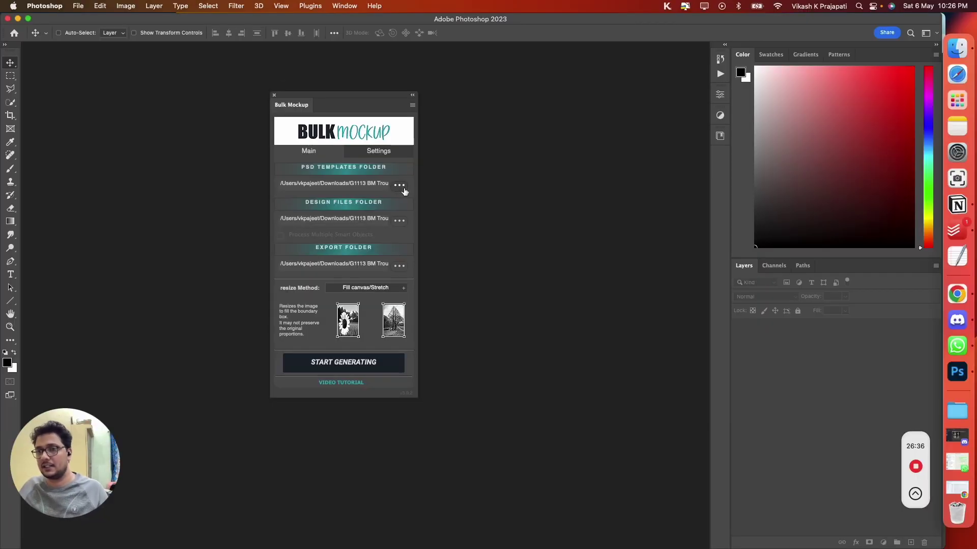
- Set the PSD templates folder to Ai ART/Different Aspect Ratio
left_click(401, 186)
left_click(487, 71)
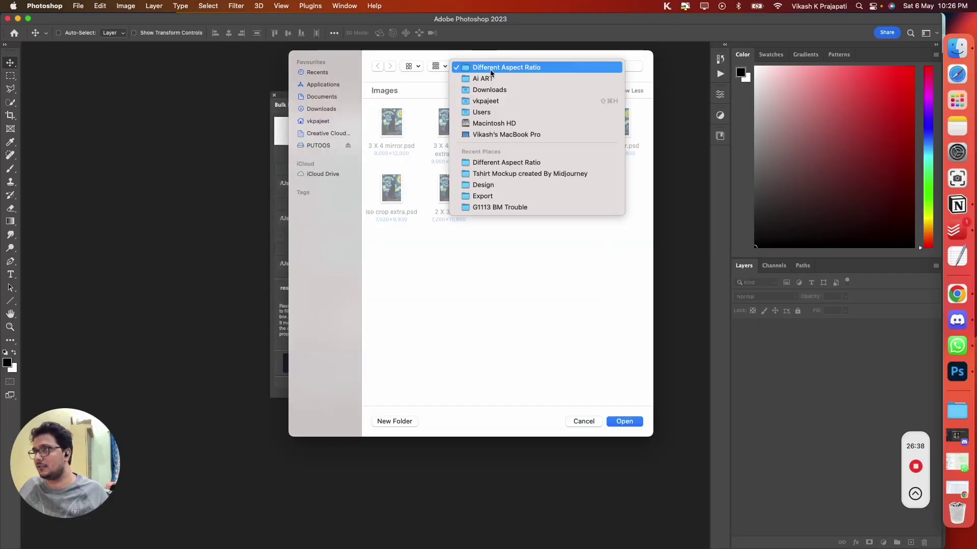
left_click(492, 82)
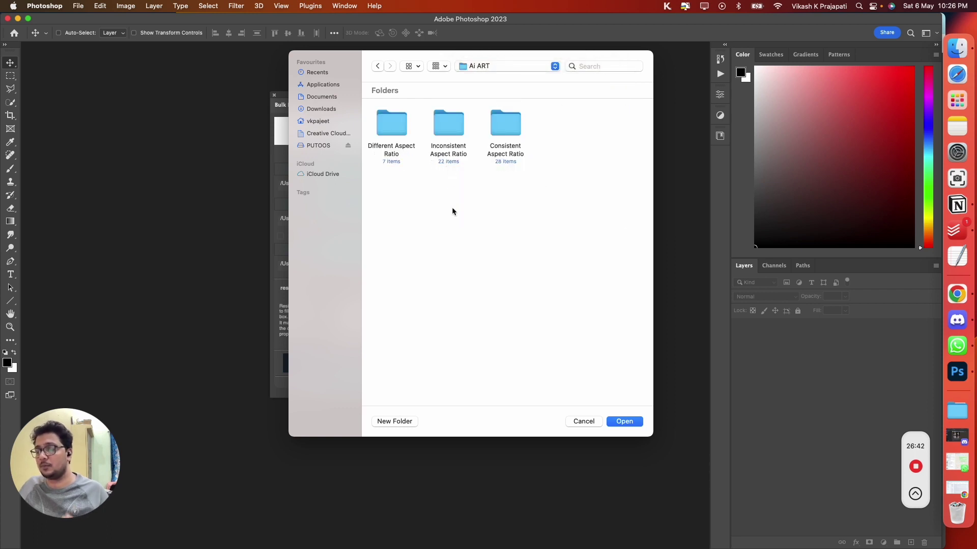
left_click(391, 127)
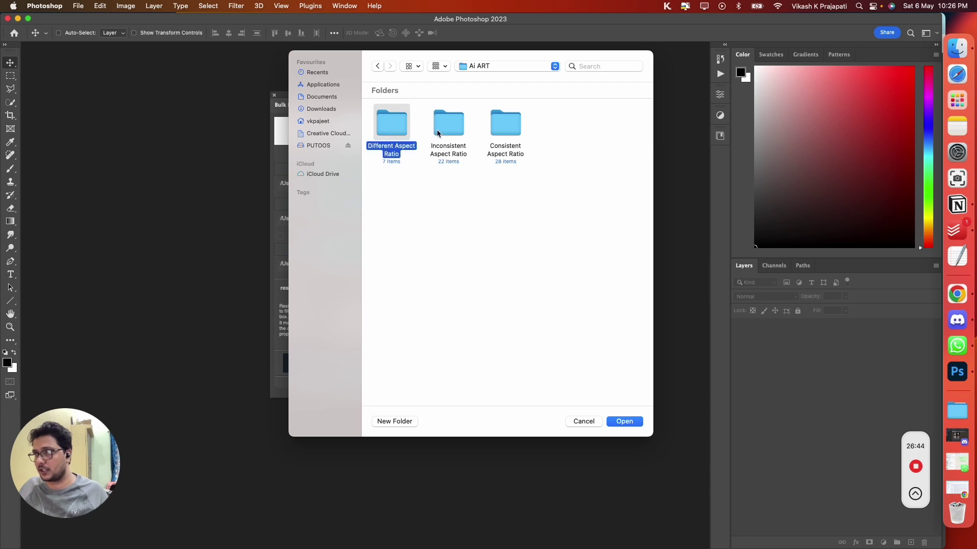
left_click(622, 422)
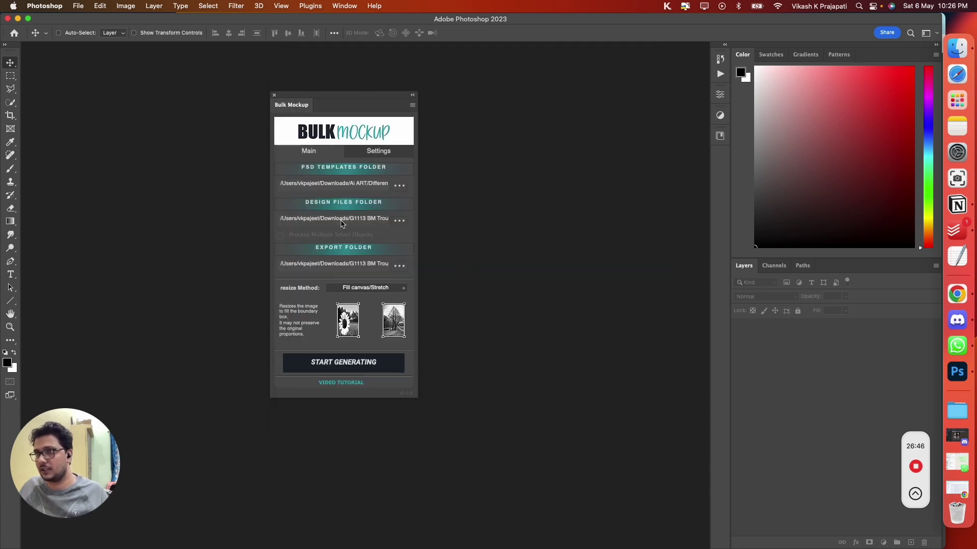
- Set the design files folder to Ai ART/Consistent Aspect Ratio
left_click(399, 221)
left_click(454, 122)
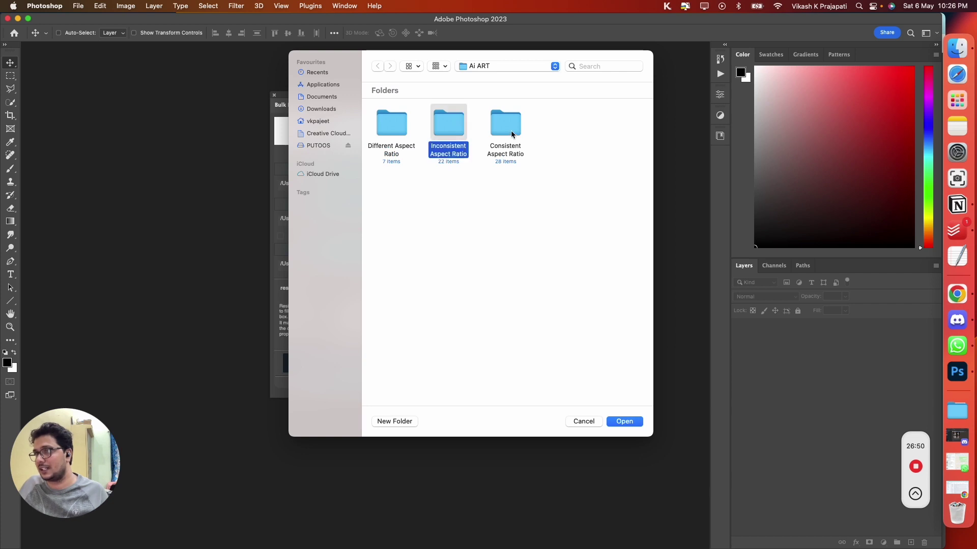
left_click(509, 127)
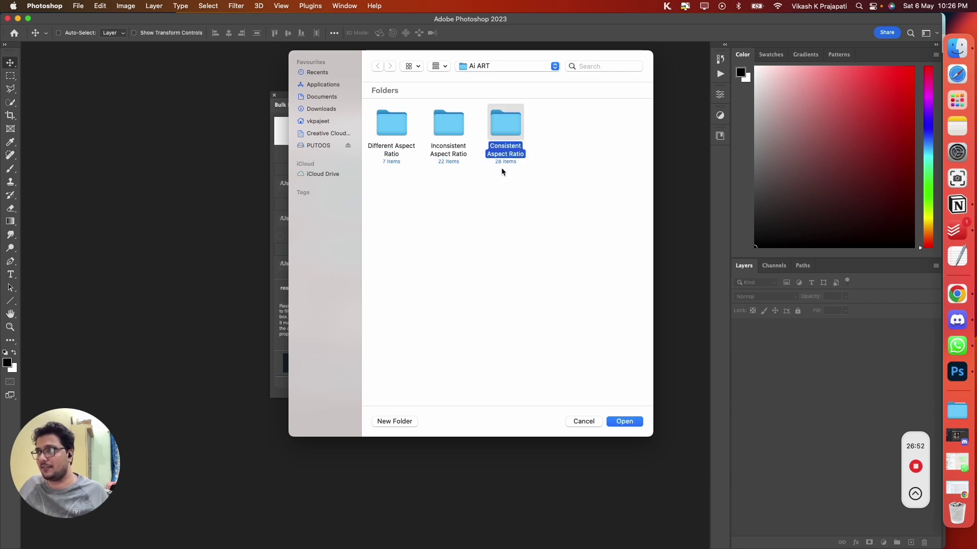
left_click(631, 421)
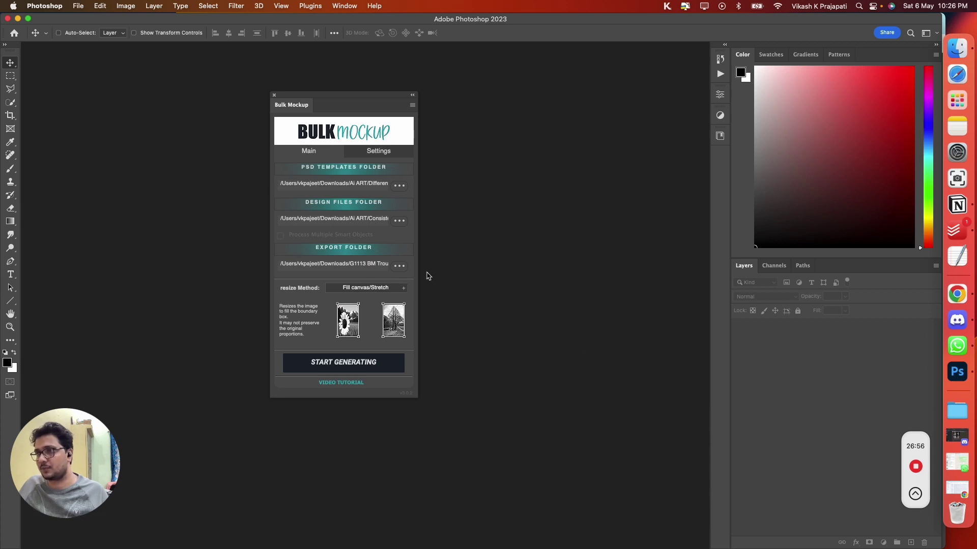
- Create a folder named Export inside Ai ART and choose it as the export folder
left_click(399, 270)
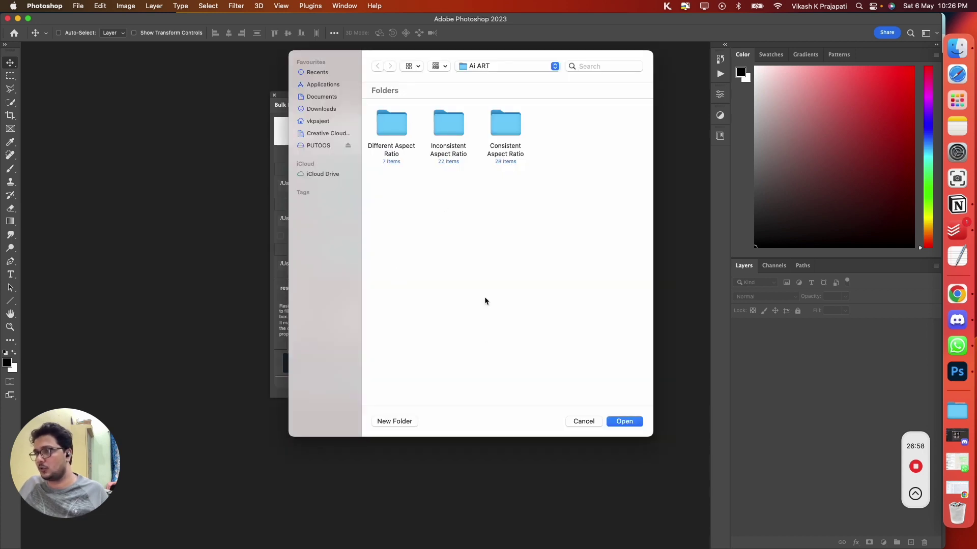
left_click(400, 422)
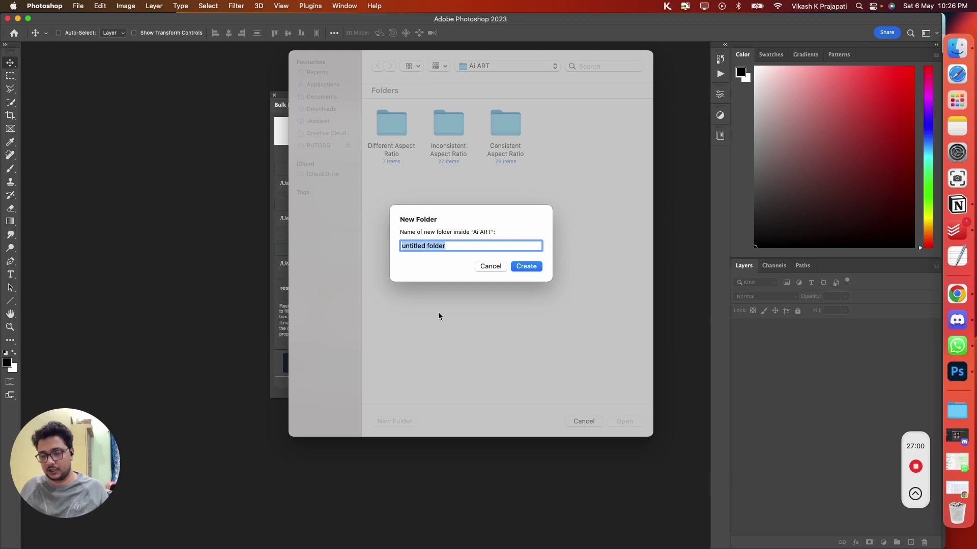
type("Export")
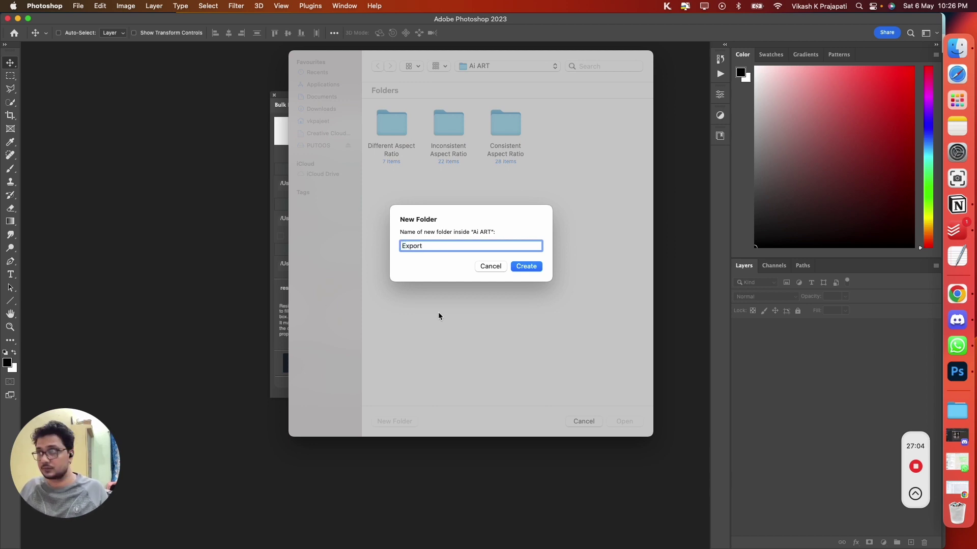
left_click(529, 267)
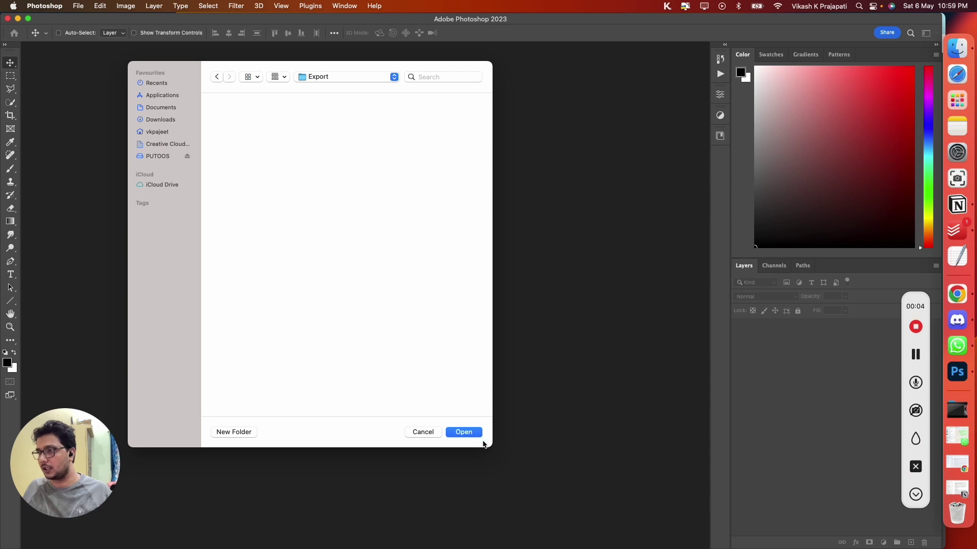
left_click(474, 434)
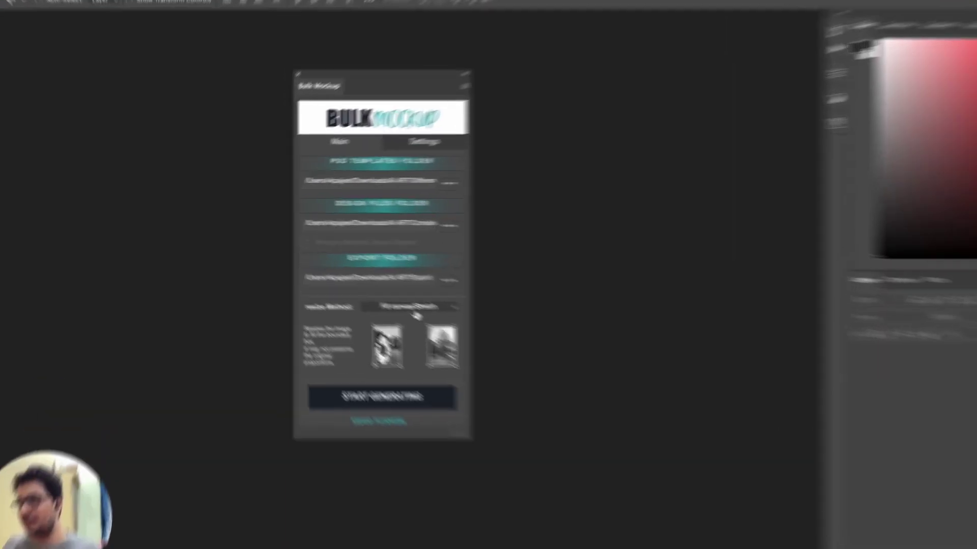
- Change the resize method from Stretch to 'Fit to canvas without cropping'
left_click(372, 293)
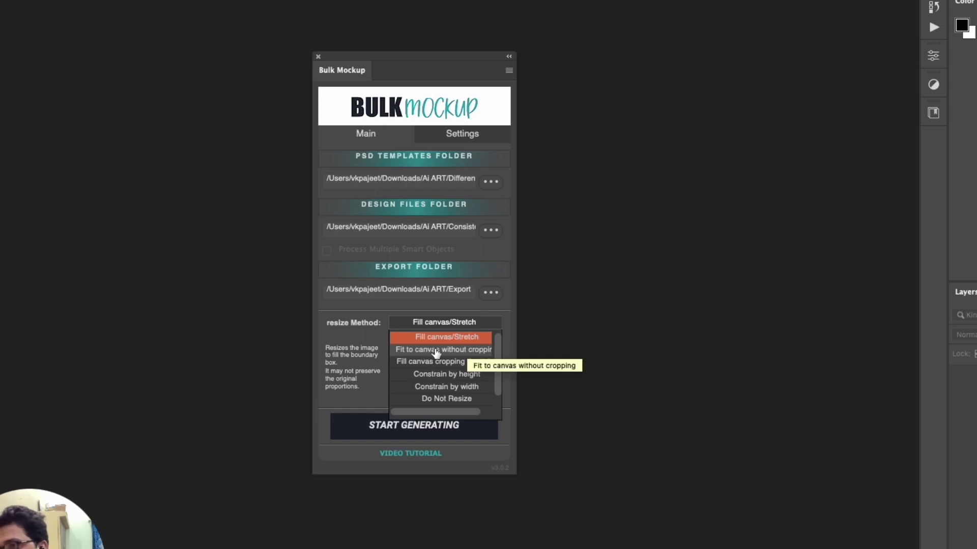
left_click(435, 351)
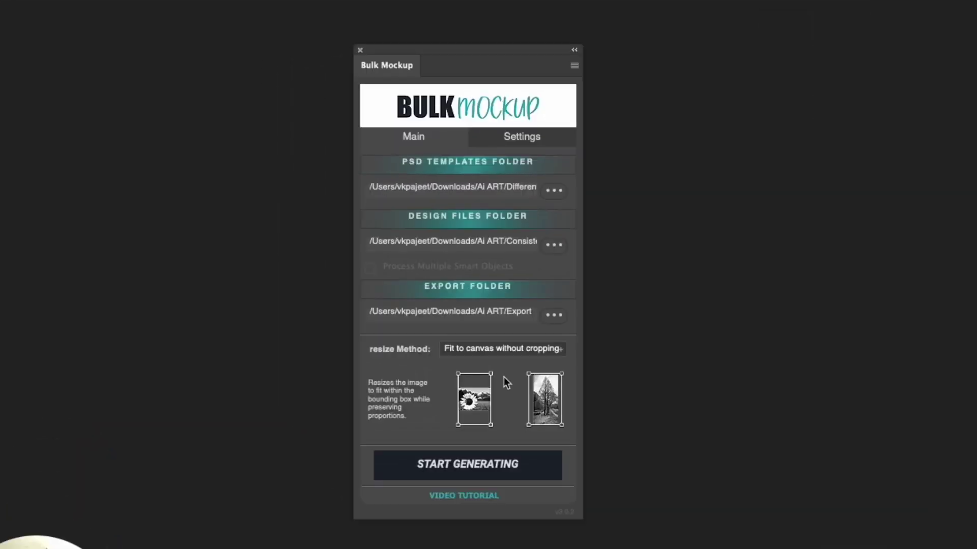
- Review the plugin settings and keep JPG as the only export format
left_click(537, 144)
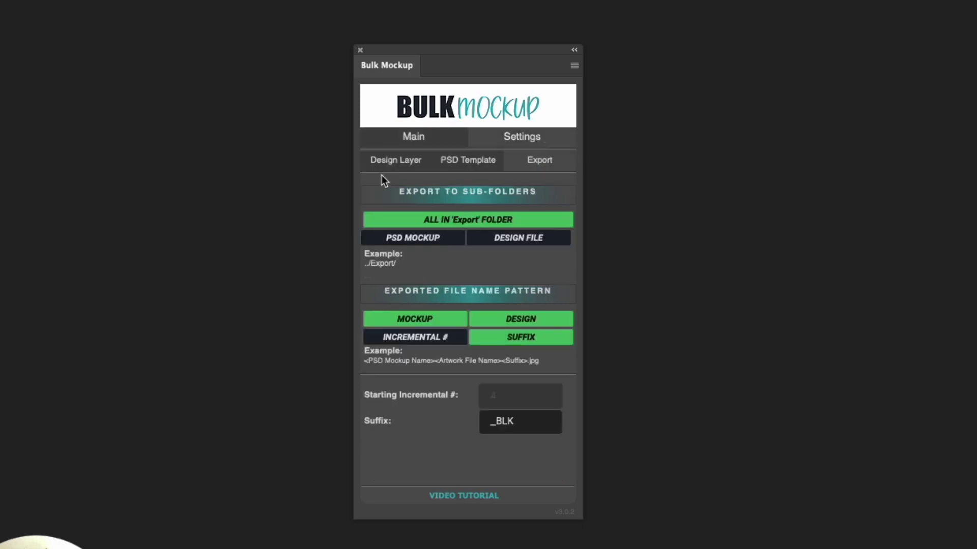
left_click(375, 170)
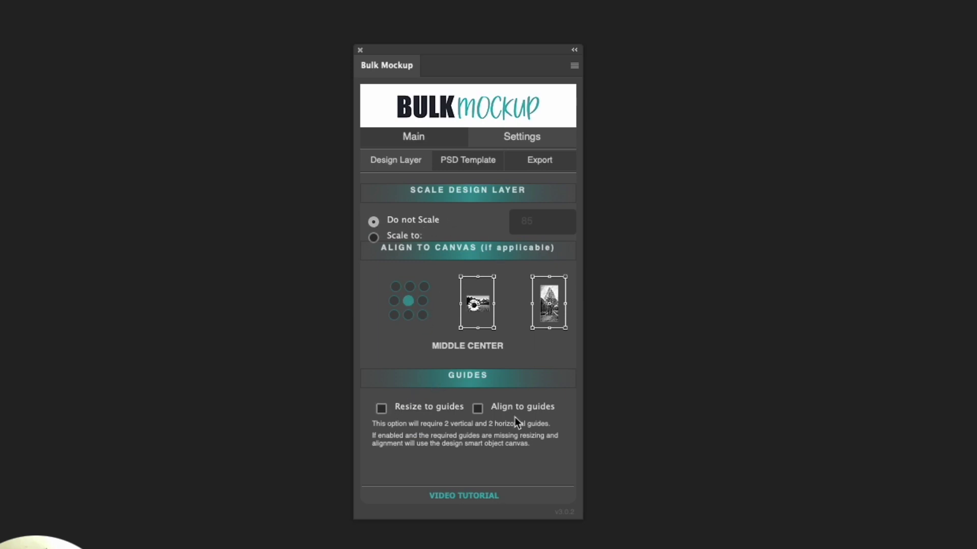
left_click(469, 161)
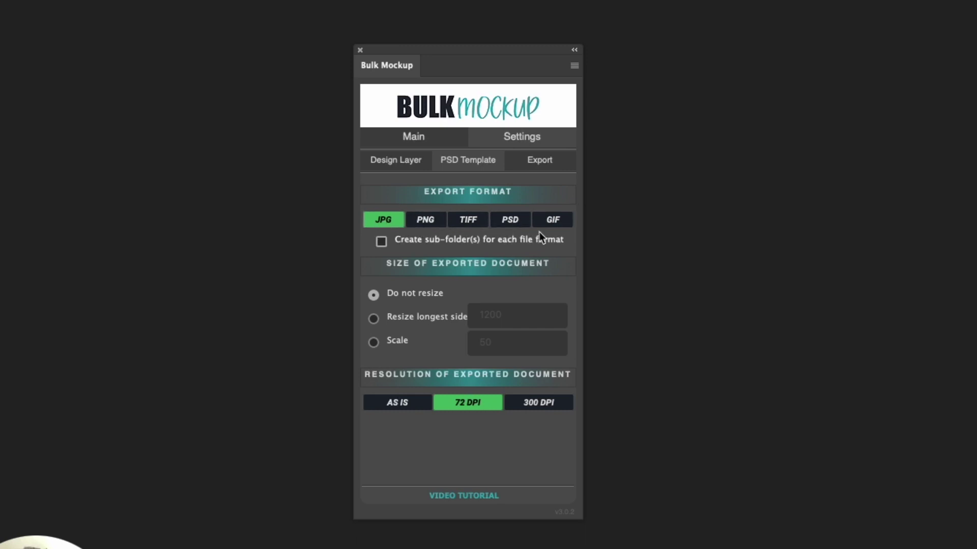
left_click(425, 223)
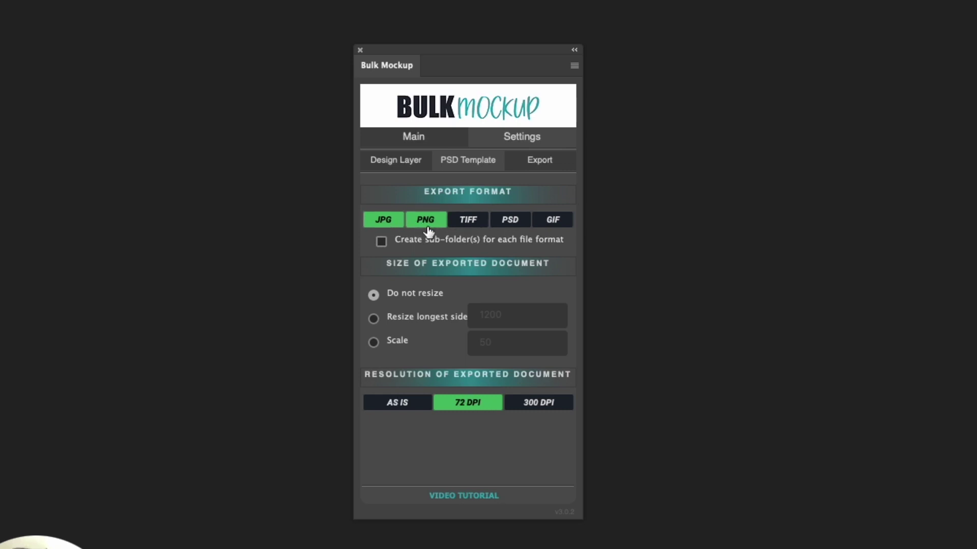
left_click(462, 224)
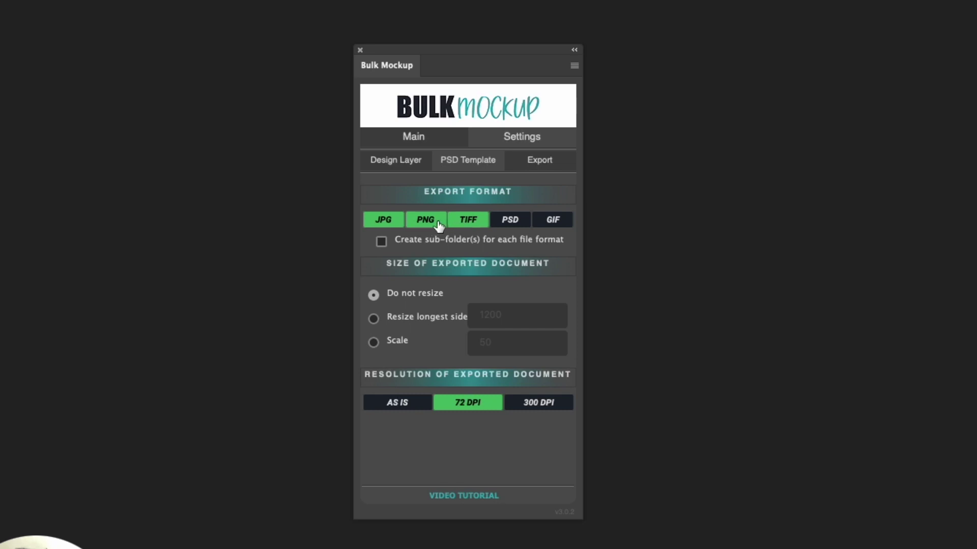
left_click(431, 224)
left_click(464, 227)
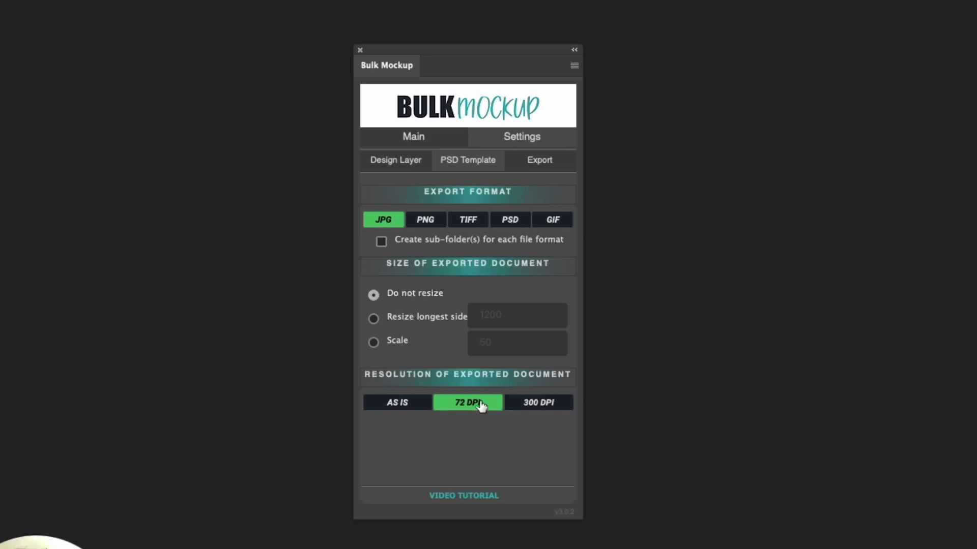
- Export at the original resolution into a sub-folder per PSD mockup
left_click(523, 404)
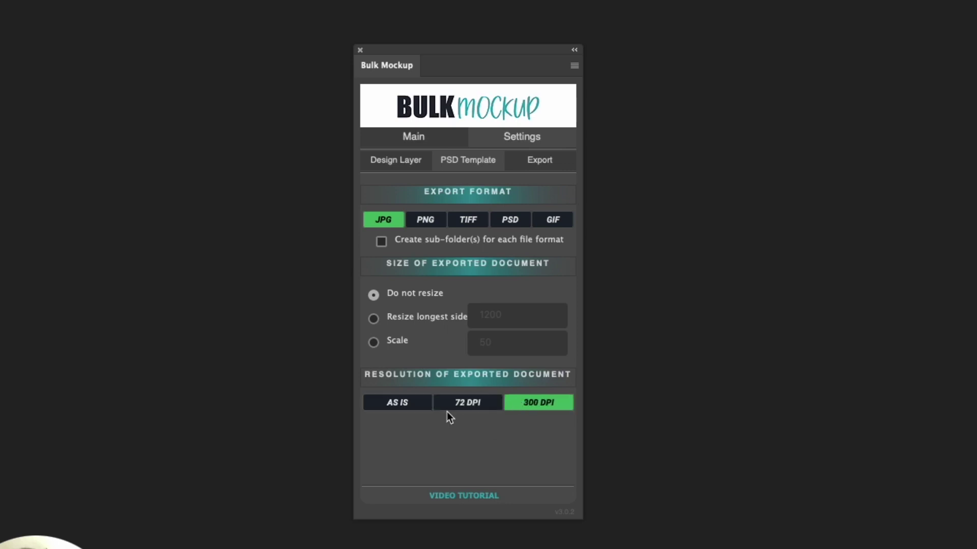
left_click(409, 410)
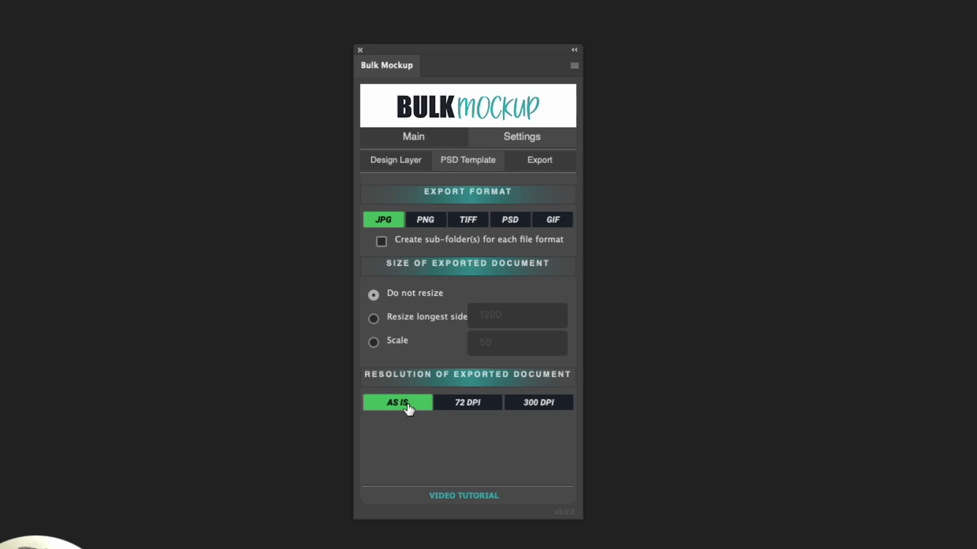
left_click(544, 166)
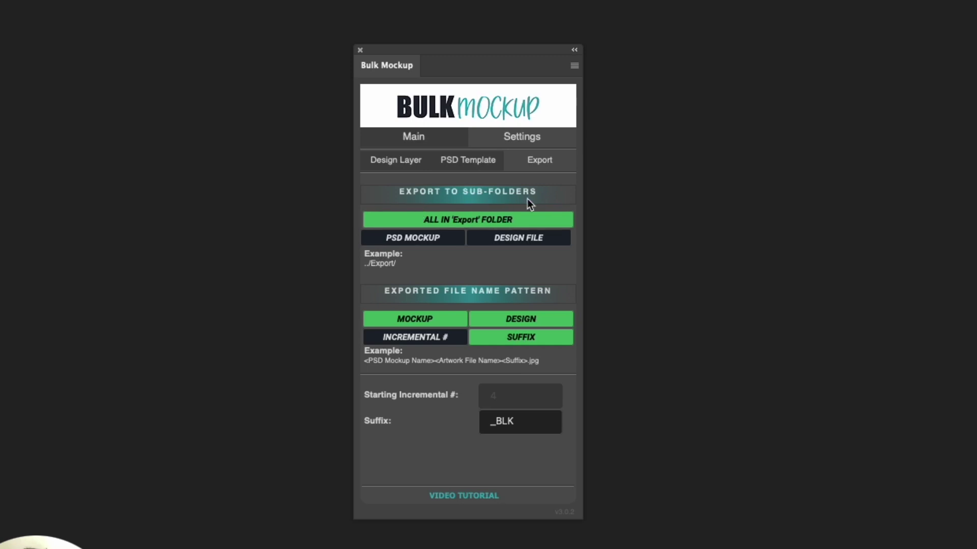
left_click(406, 245)
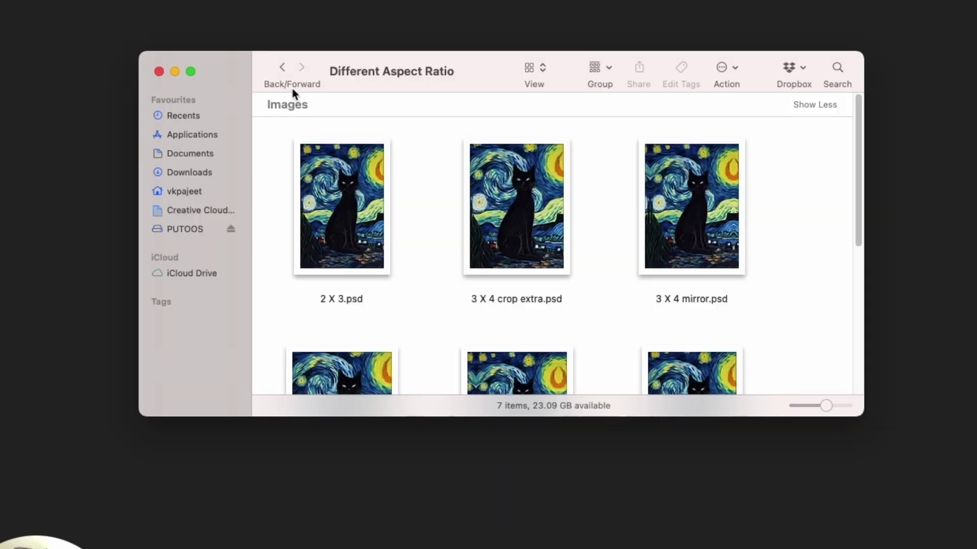
- In Finder, open Different Aspect Ratio and browse its seven PSD templates
left_click(282, 70)
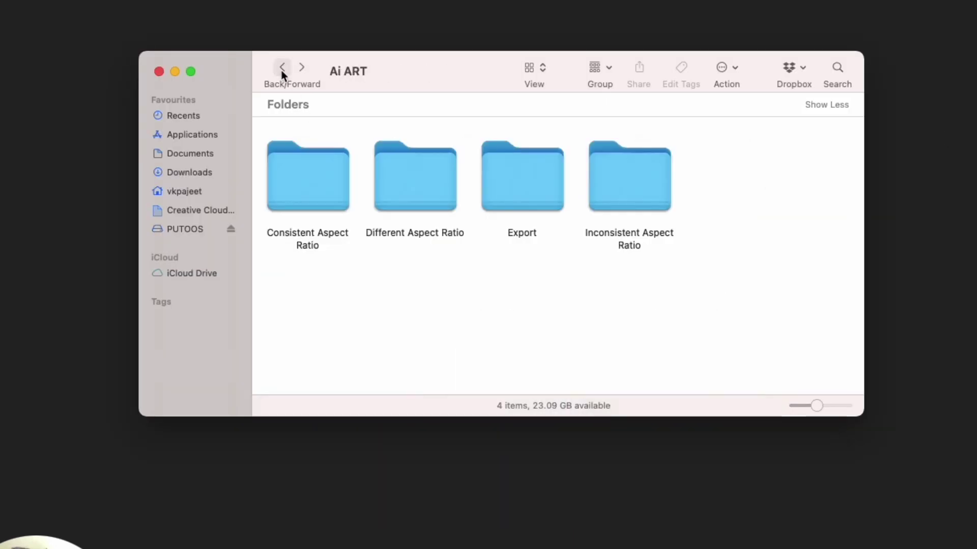
double_click(446, 191)
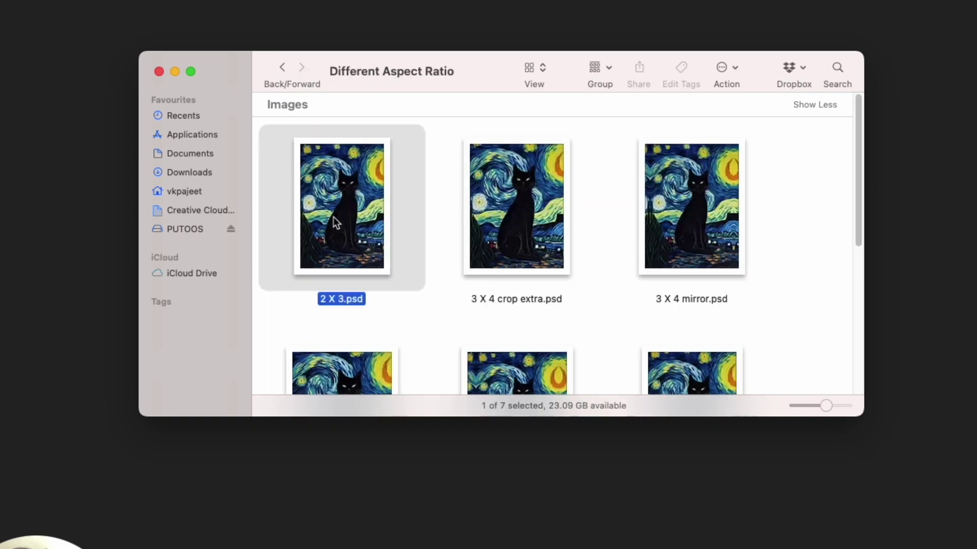
key("Right")
key("Right")
key("Right")
scroll(761, 233, "down", 5)
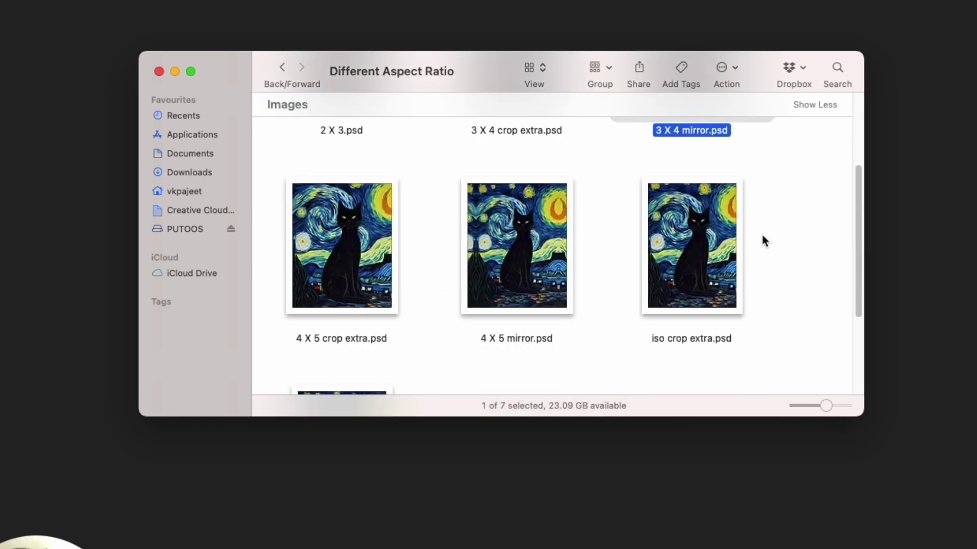
key("Down")
key("Left")
key("Left")
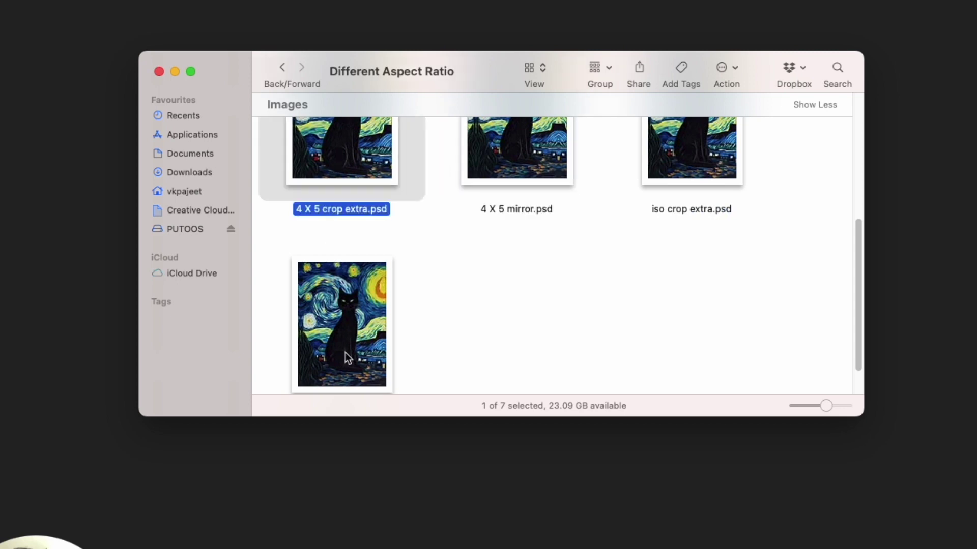
scroll(372, 351, "down", 2)
- Set Bulk Mockup to export one sub-folder per artwork design file
scroll(531, 293, "up", 5)
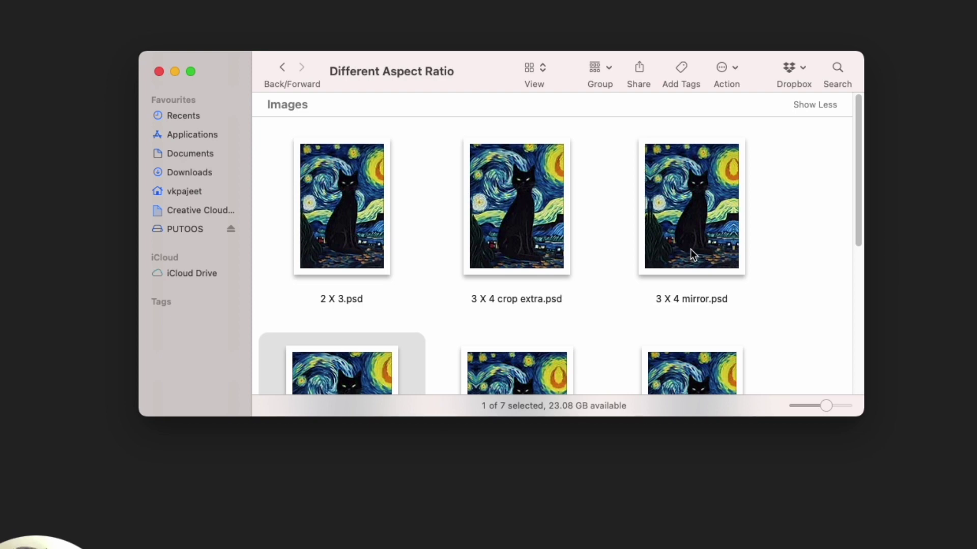
left_click_drag(489, 74, 835, 196)
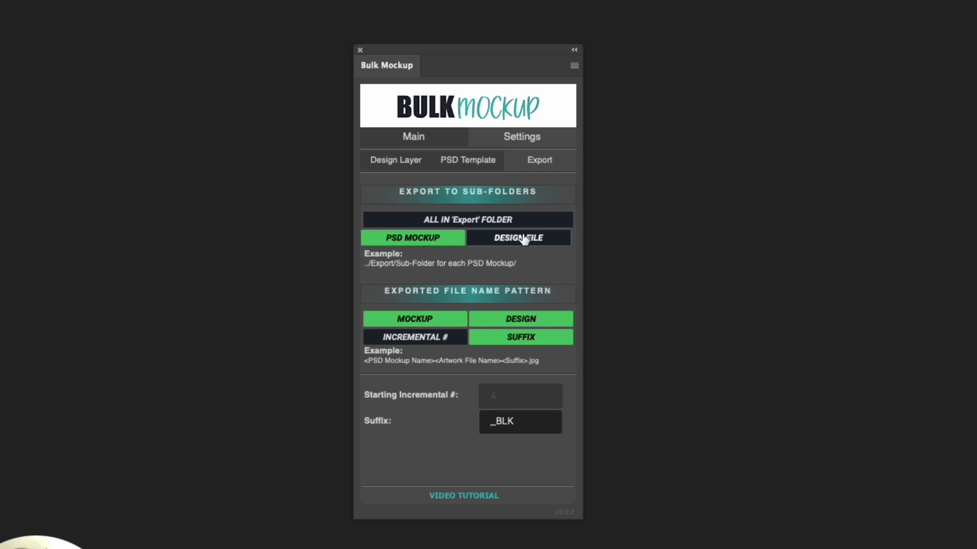
left_click(524, 237)
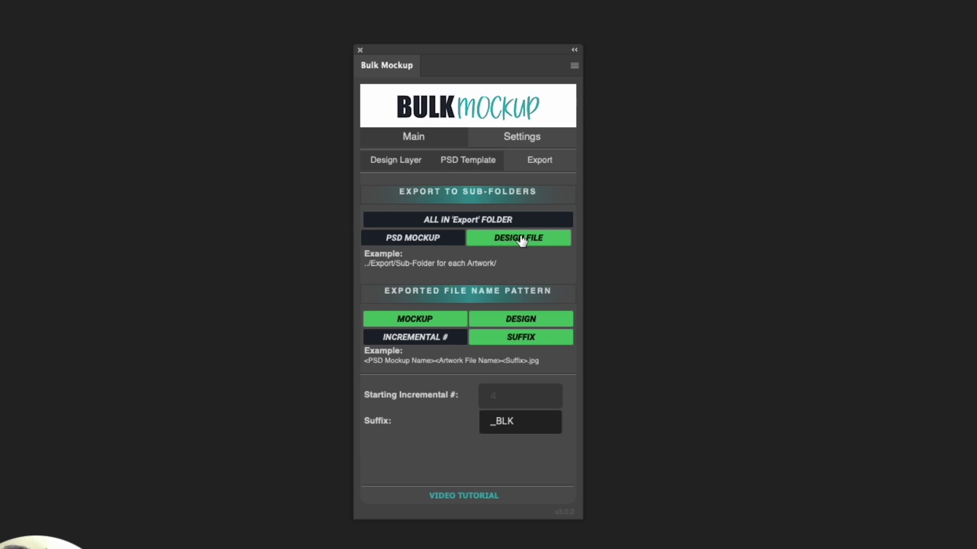
- Export per PSD mockup, dropping DESIGN and SUFFIX and adding an incremental number starting at 1
left_click(441, 239)
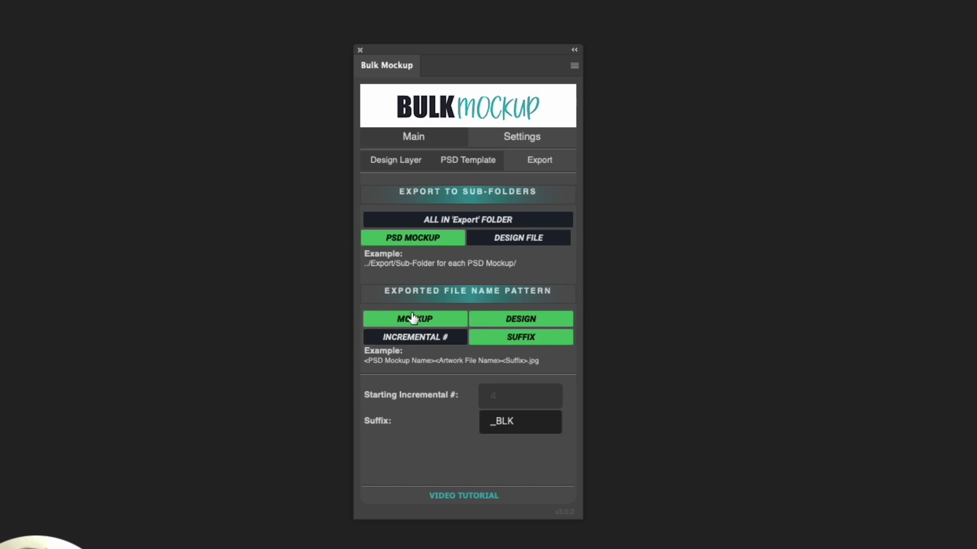
left_click(529, 322)
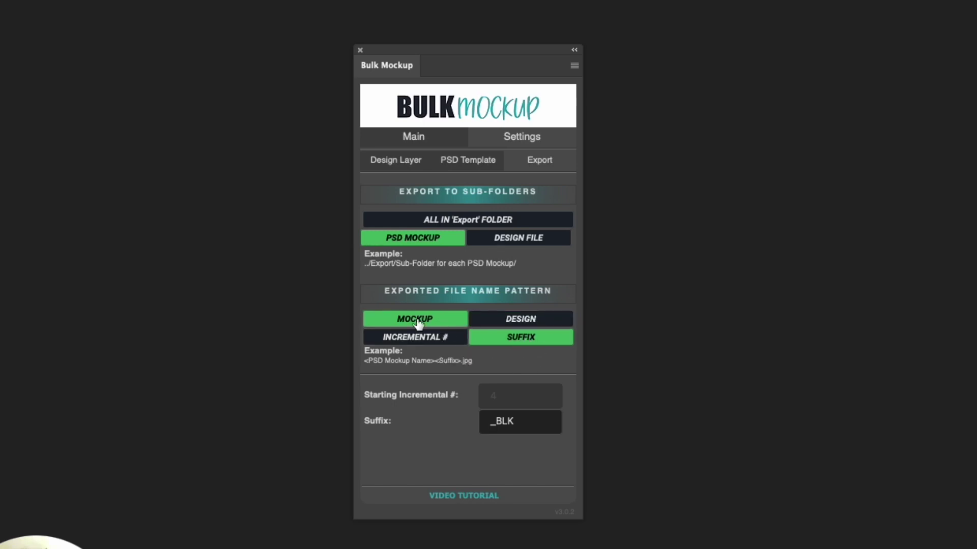
left_click(497, 334)
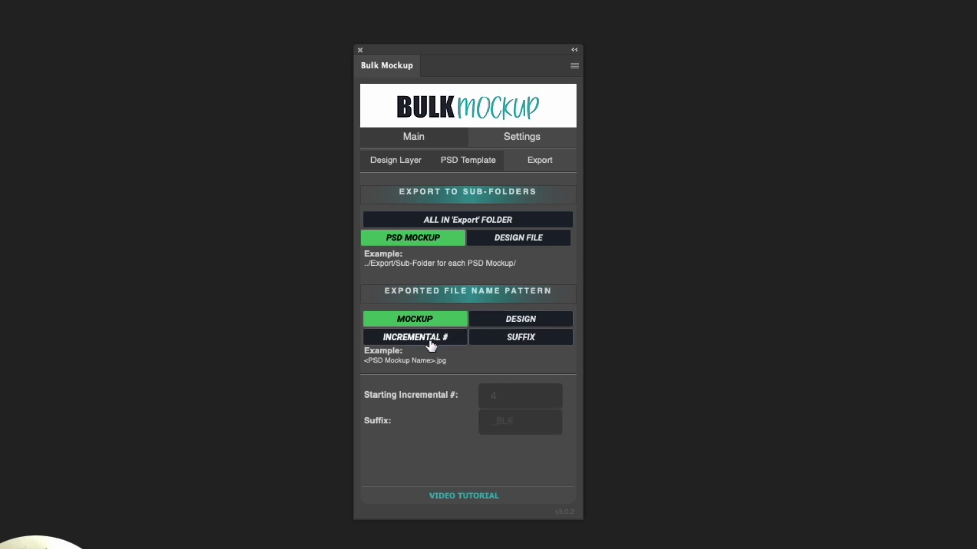
left_click(430, 343)
double_click(500, 401)
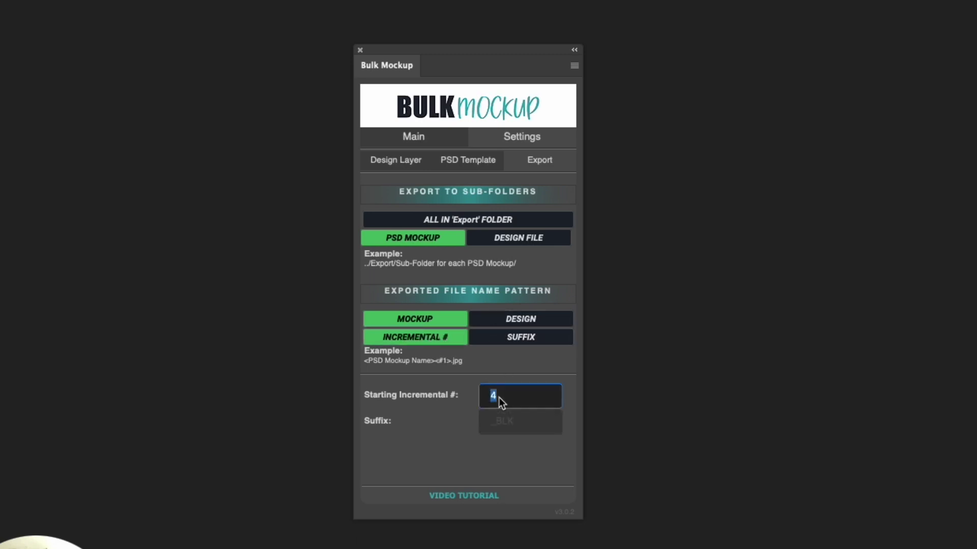
type("1")
left_click(528, 369)
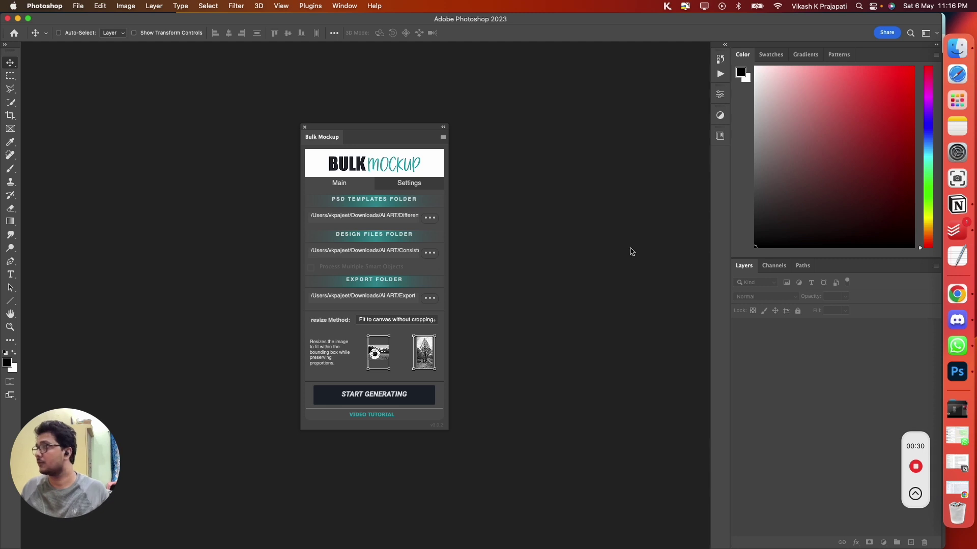
- From Export, go back to Ai ART, open Consistent Aspect Ratio and view its 28 images full screen
left_click(956, 50)
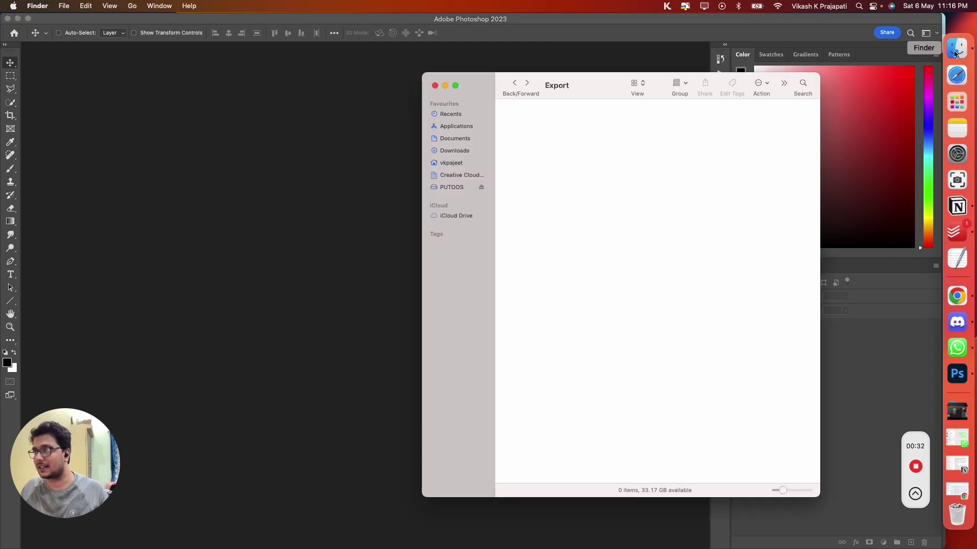
left_click(514, 86)
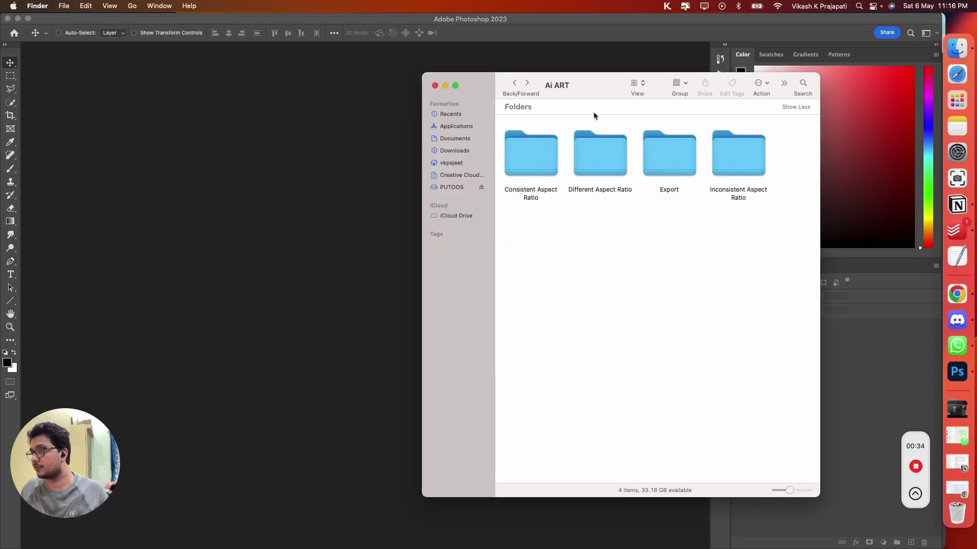
left_click_drag(606, 77, 449, 78)
double_click(371, 160)
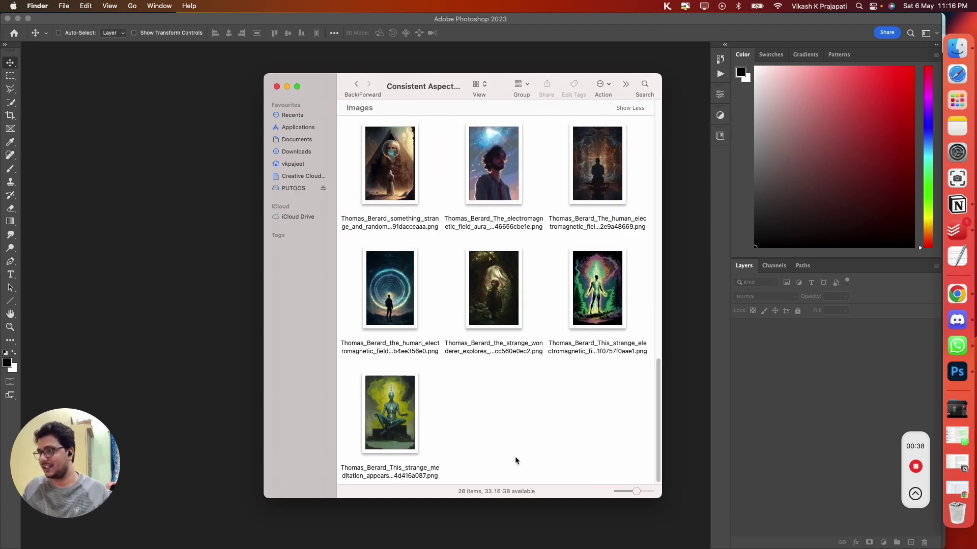
scroll(514, 460, "up", 10)
scroll(515, 460, "up", 2)
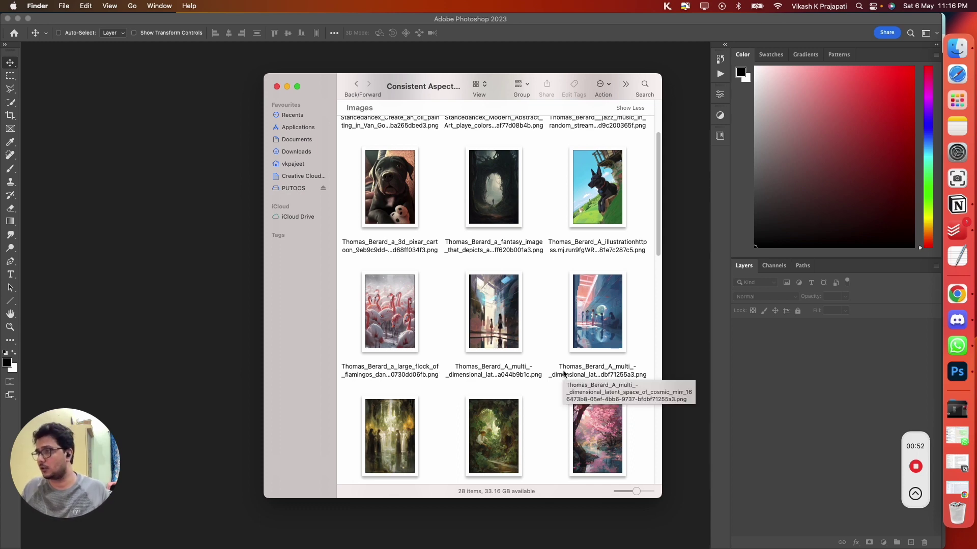
scroll(546, 370, "up", 3)
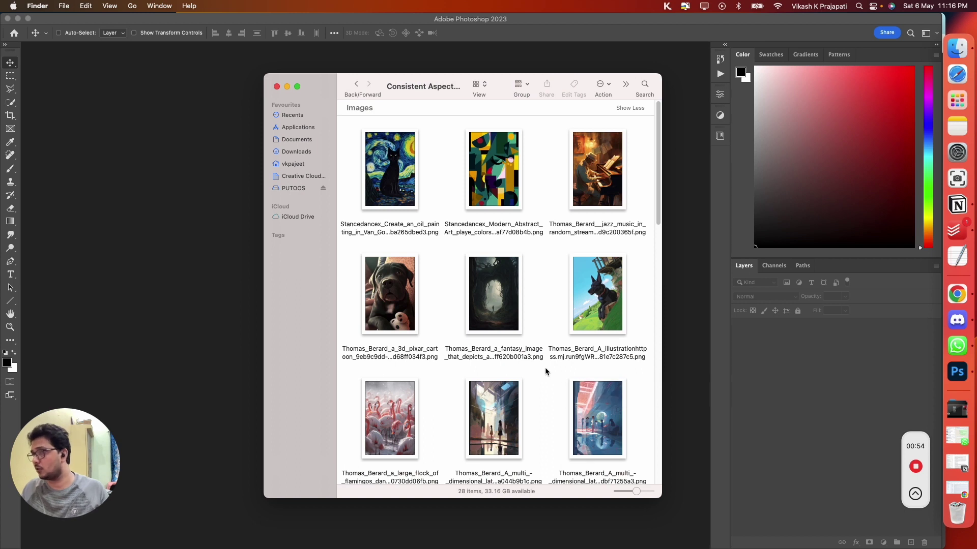
left_click_drag(354, 133, 532, 275)
left_click(544, 153)
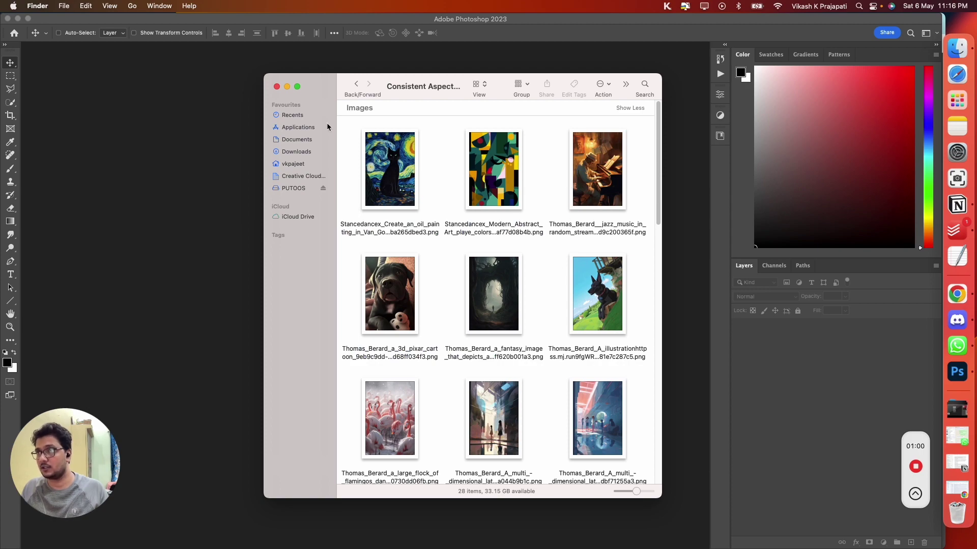
left_click(297, 87)
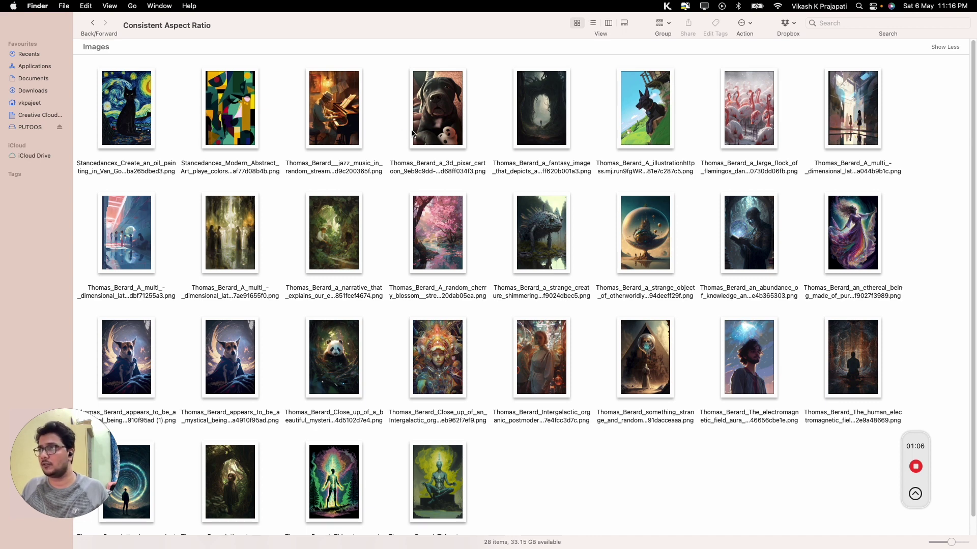
- Select 23 of the artwork images and move them up into the Ai ART folder
left_click_drag(609, 116, 920, 444)
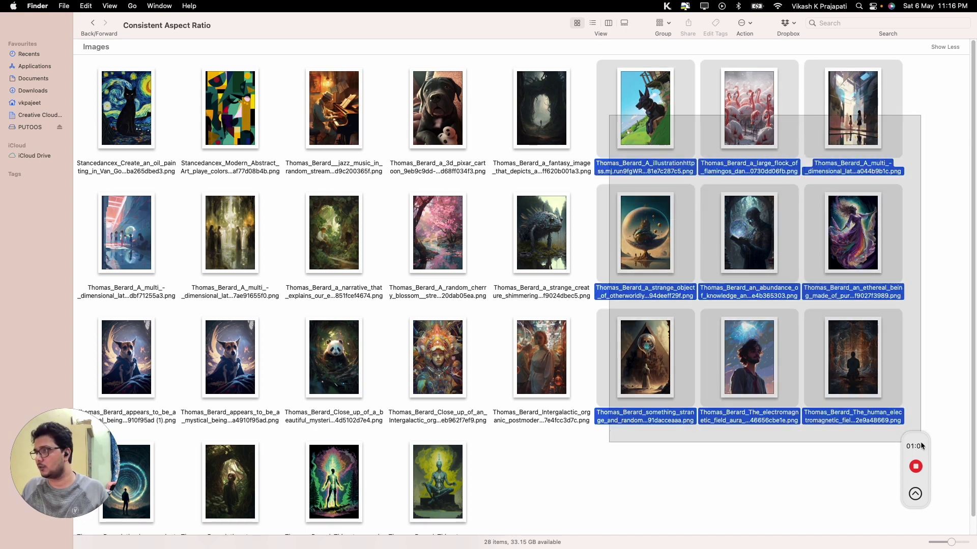
left_click_drag(79, 185, 936, 519)
left_click(652, 125, "super")
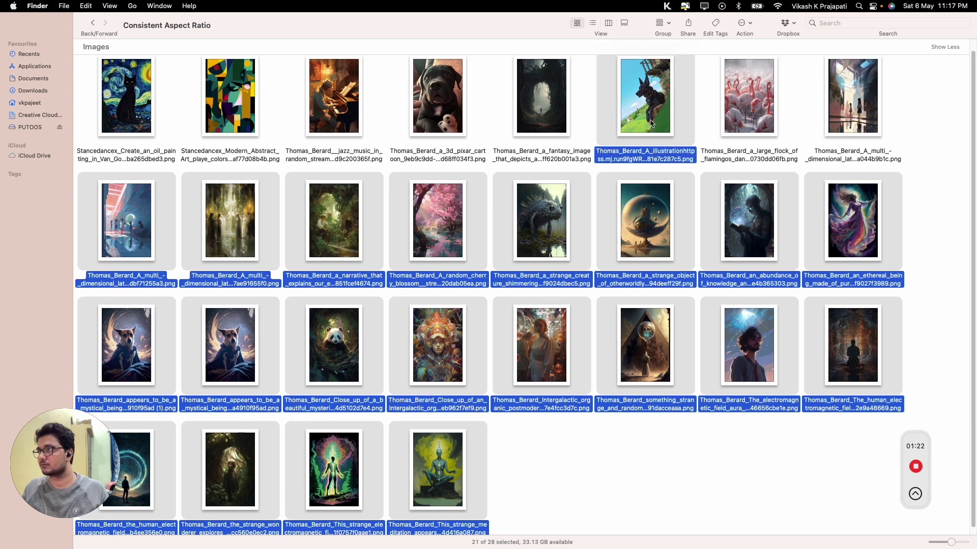
left_click(752, 107, "super")
left_click(835, 114, "super")
scroll(750, 412, "up", 1)
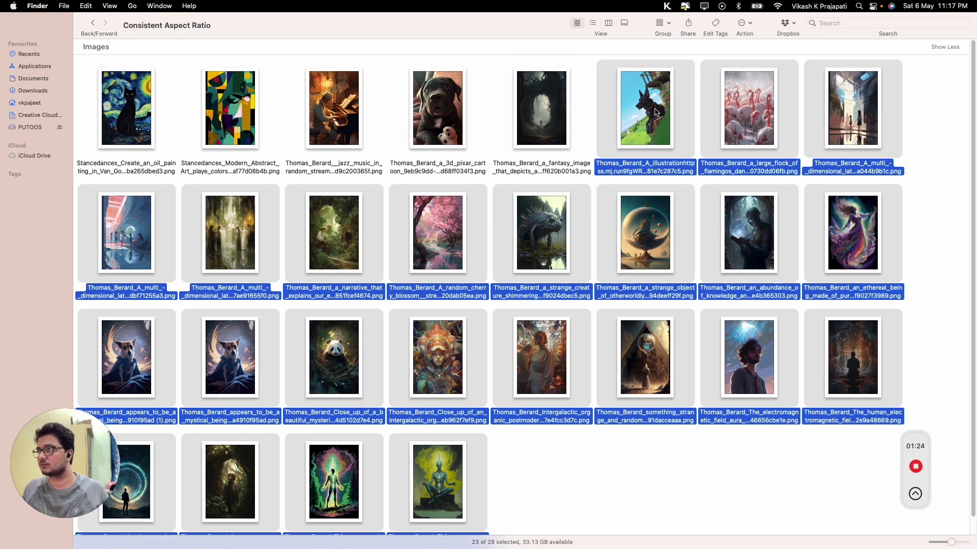
left_click_drag(655, 111, 253, 249)
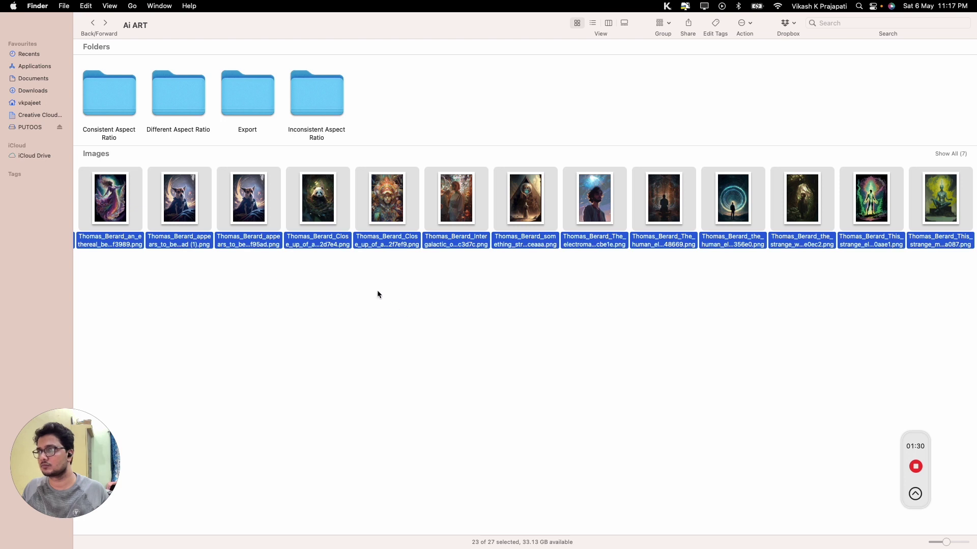
- Group the moved images into a new folder named Old, then reopen Consistent Aspect Ratio
right_click(174, 209)
left_click(219, 215)
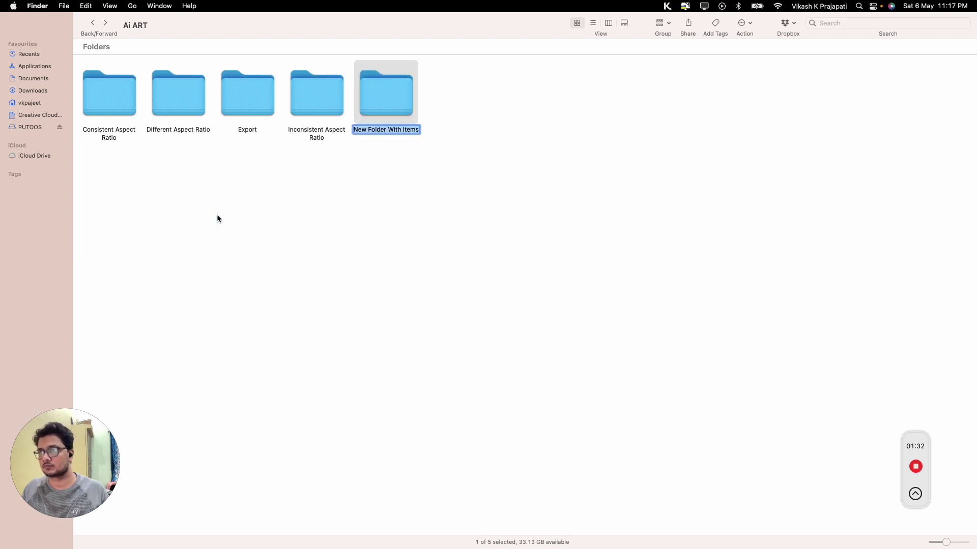
type("Old")
left_click(287, 276)
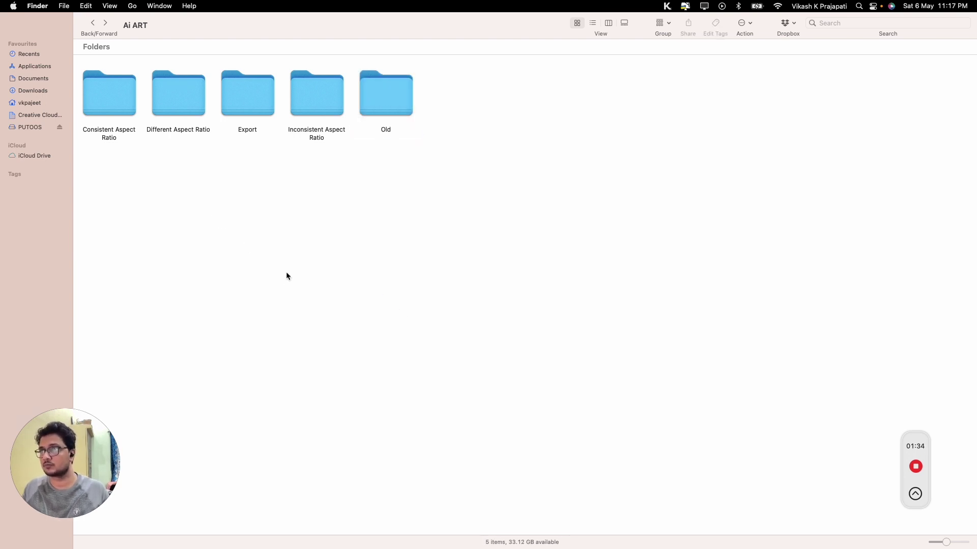
double_click(110, 116)
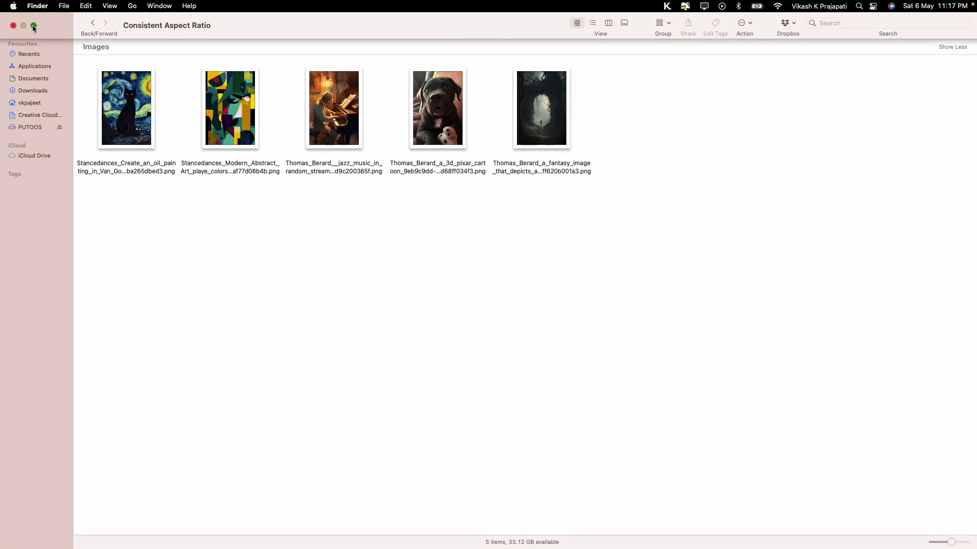
- Return to Photoshop, move the Bulk Mockup panel right, and start generating the mockups
left_click(33, 26)
left_click(220, 152)
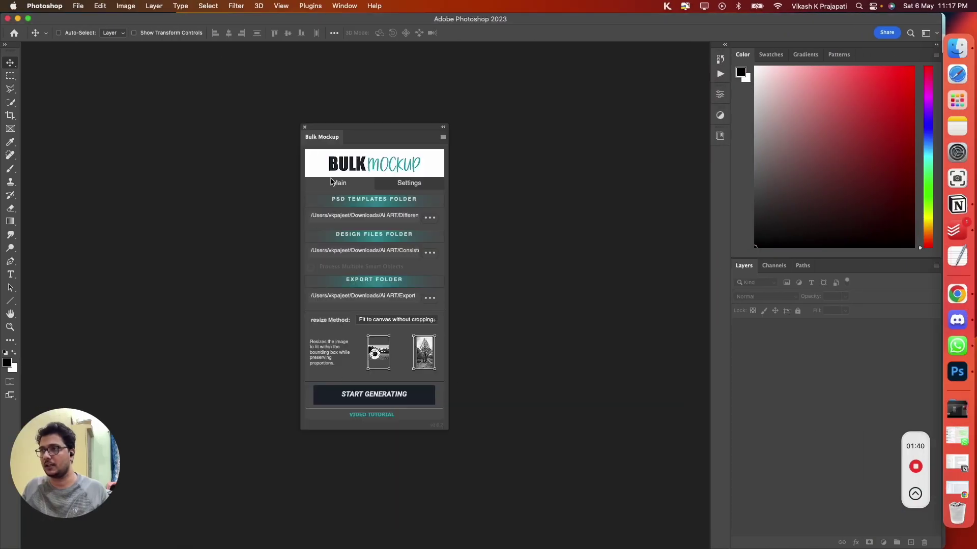
left_click_drag(370, 129, 867, 135)
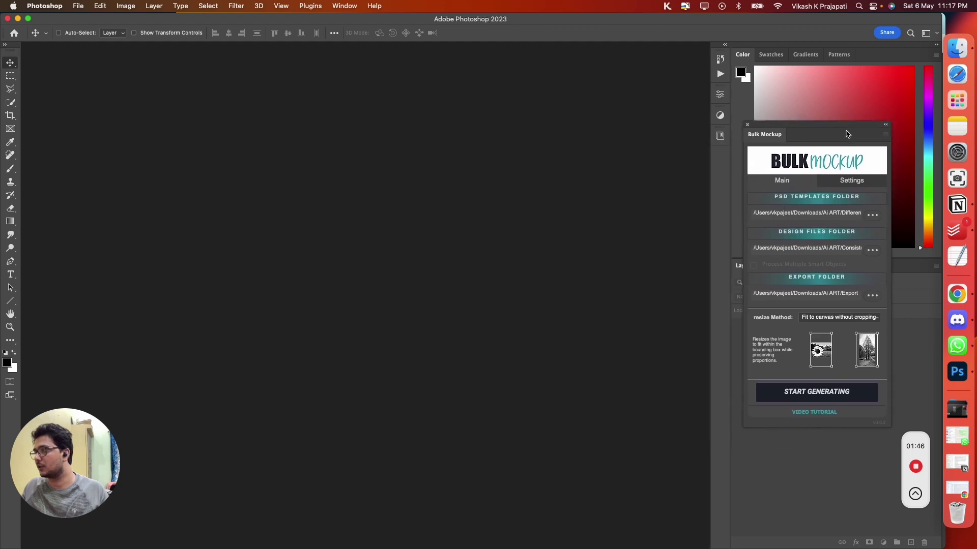
left_click(819, 394)
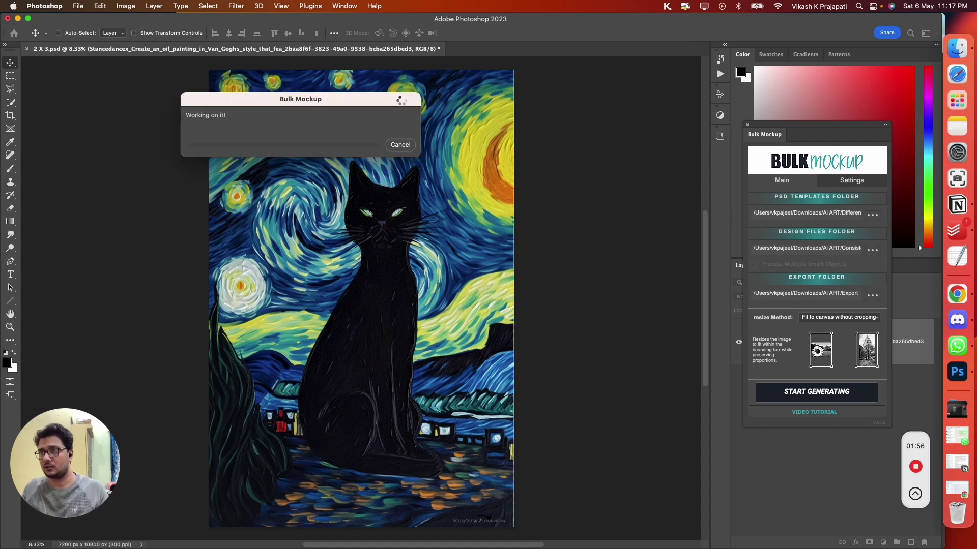
left_click(958, 56)
- Open Export's 2 X 3 folder with larger thumbnails and inspect 2 X 3-1.jpg and 2 X 3-2.jpg
left_click_drag(402, 88, 667, 80)
left_click(622, 77)
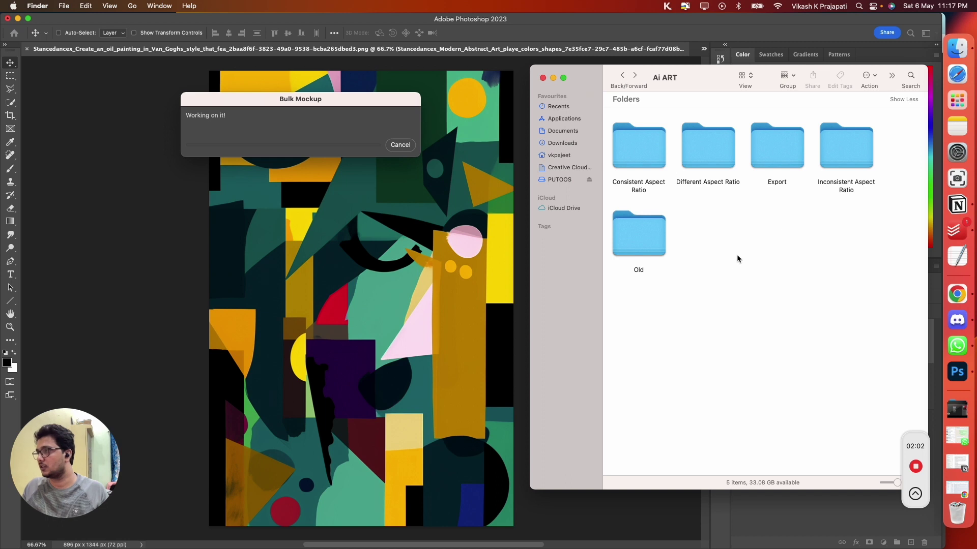
double_click(788, 145)
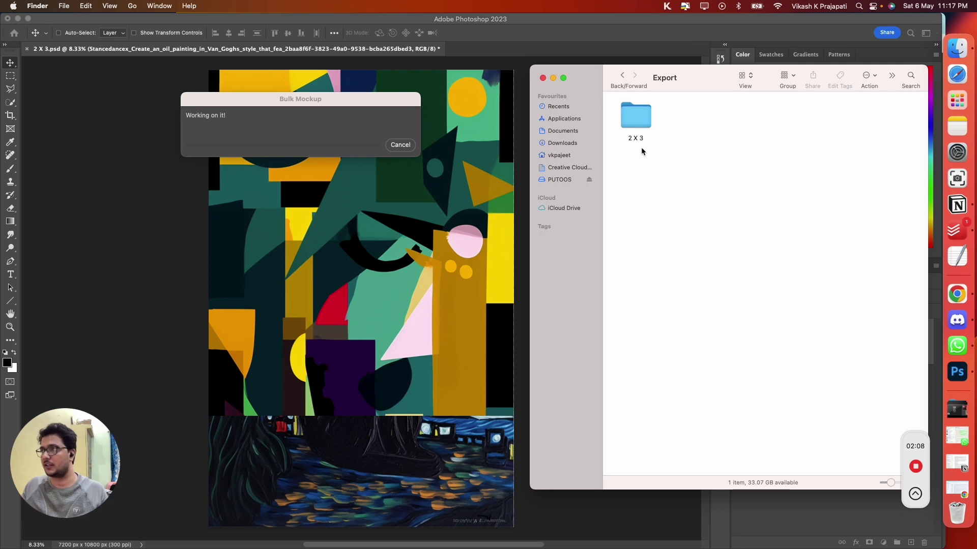
double_click(644, 115)
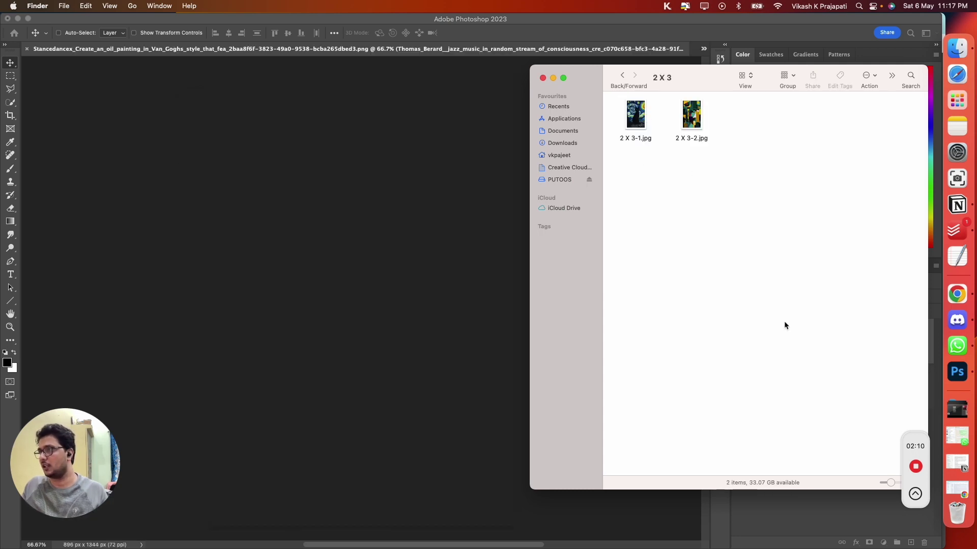
left_click_drag(710, 78, 660, 76)
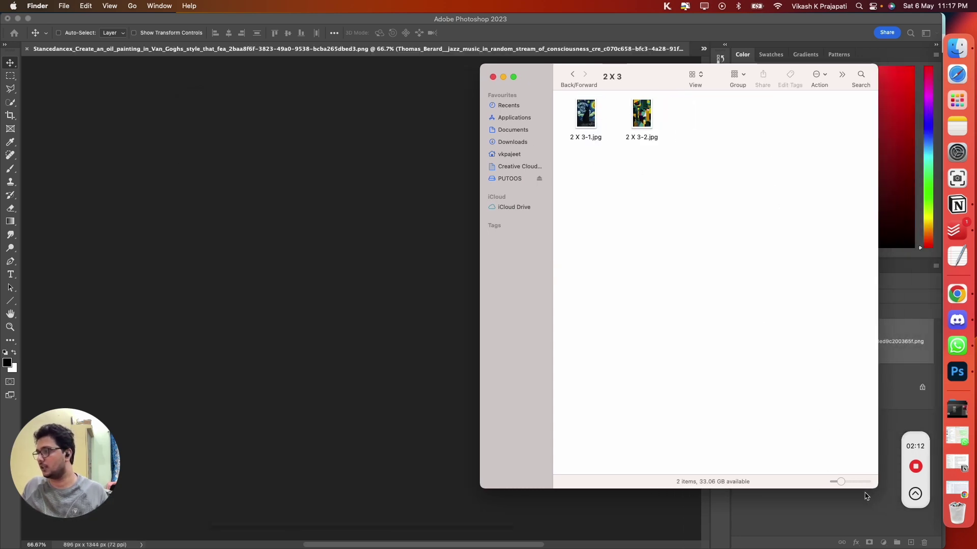
left_click_drag(841, 482, 856, 481)
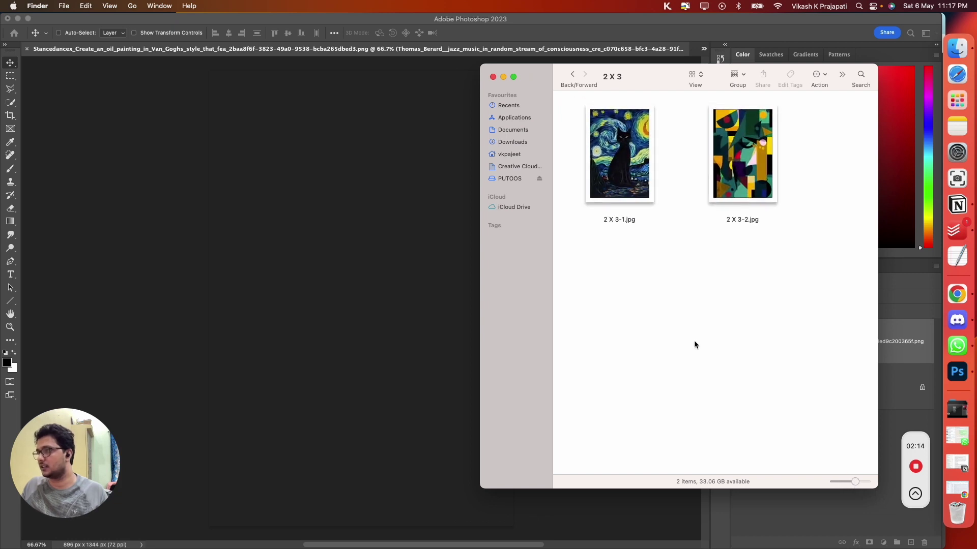
left_click(619, 153)
left_click(787, 172)
left_click(755, 167)
left_click(764, 381)
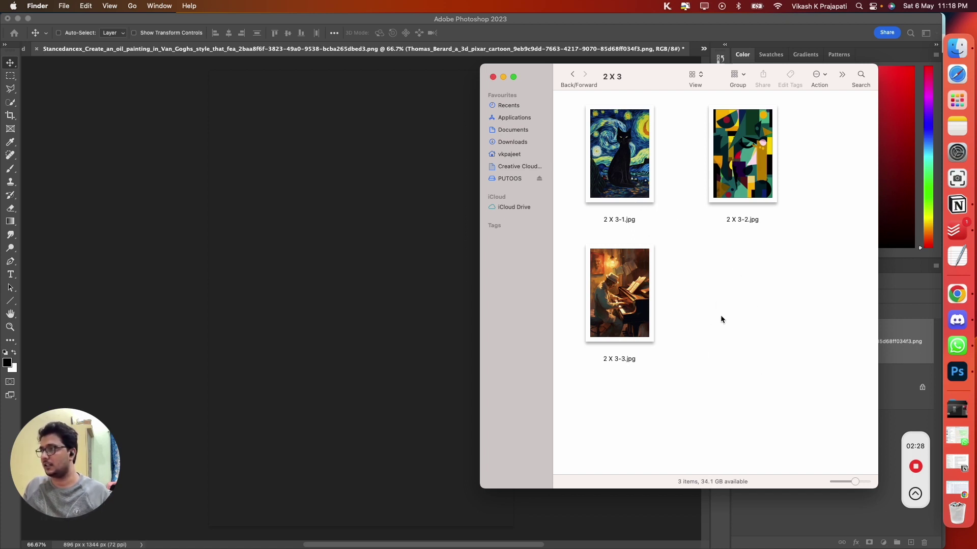
- Reopen the 2 X 3 folder from Export to check for newly generated mockups
left_click(573, 77)
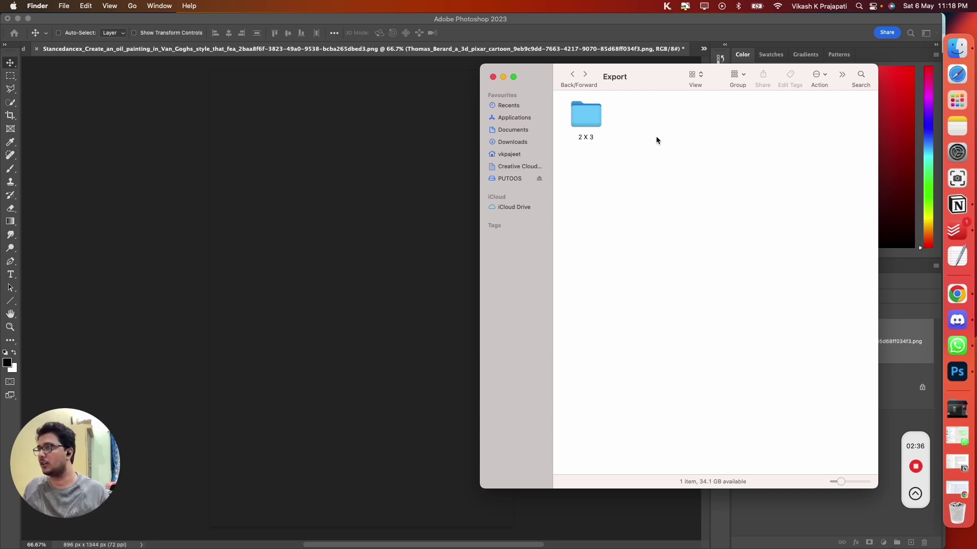
double_click(589, 122)
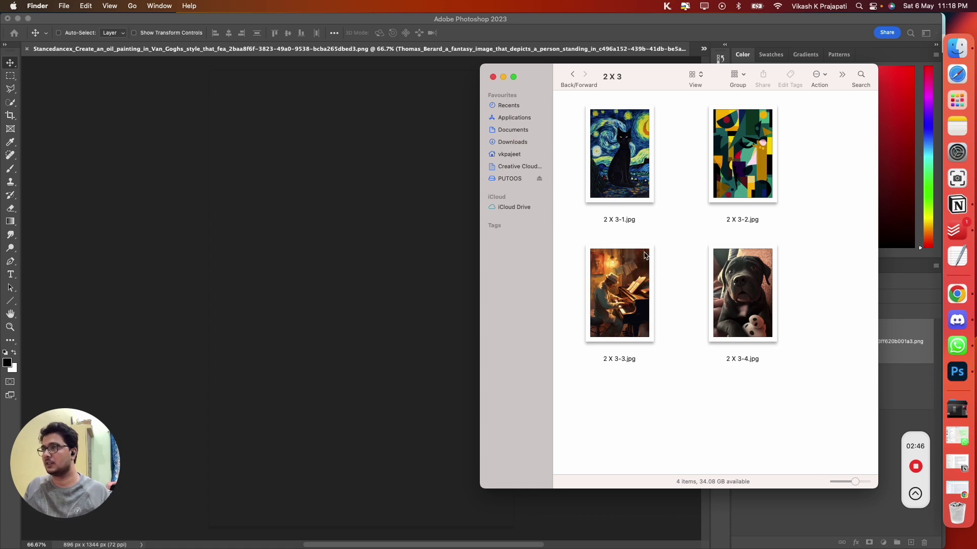
scroll(644, 251, "down", 2)
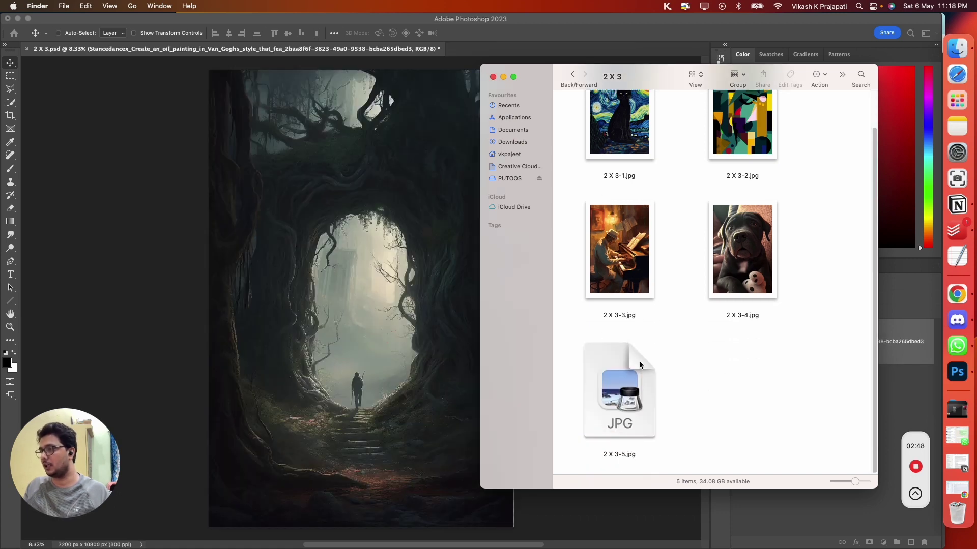
left_click(573, 75)
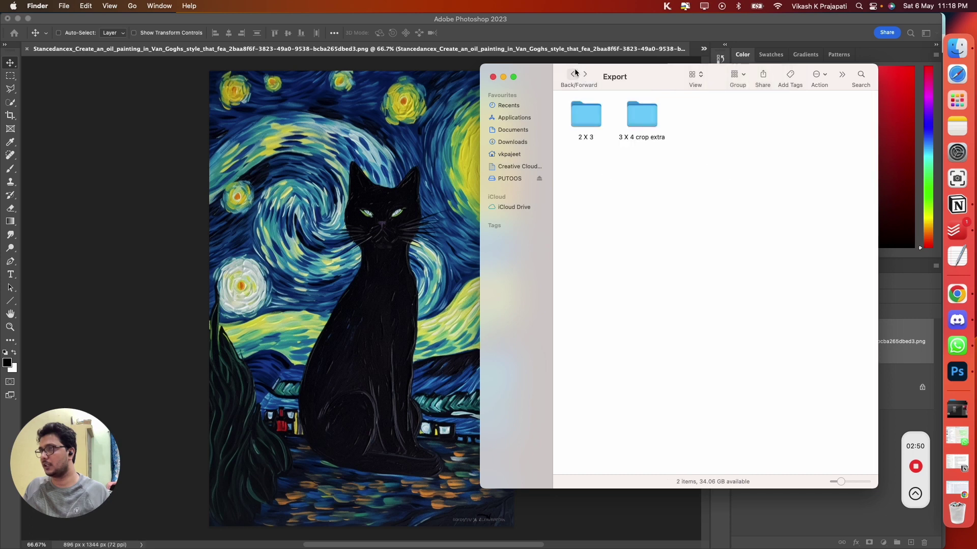
- Open the 3 X 4 crop extra folder and adjust thumbnail size to view its JPGs
left_click(645, 116)
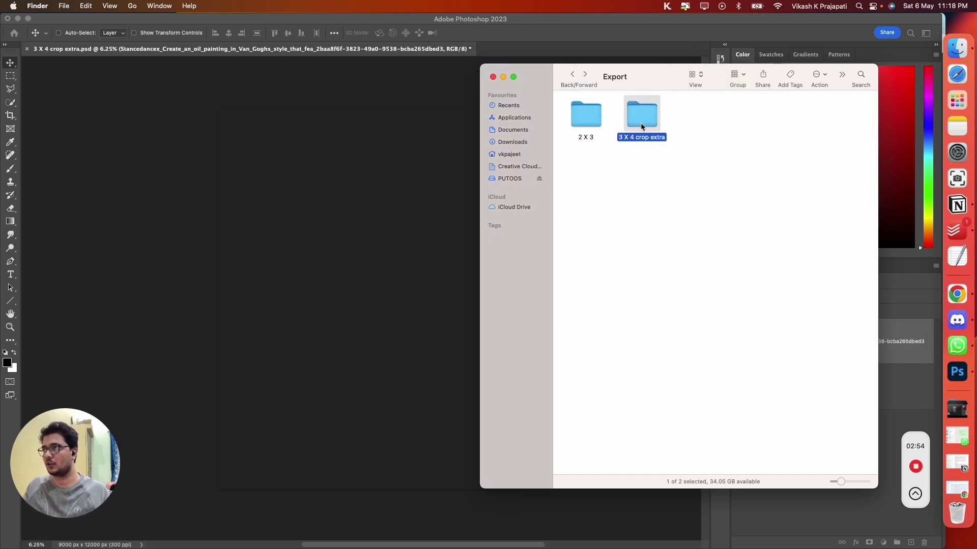
double_click(642, 118)
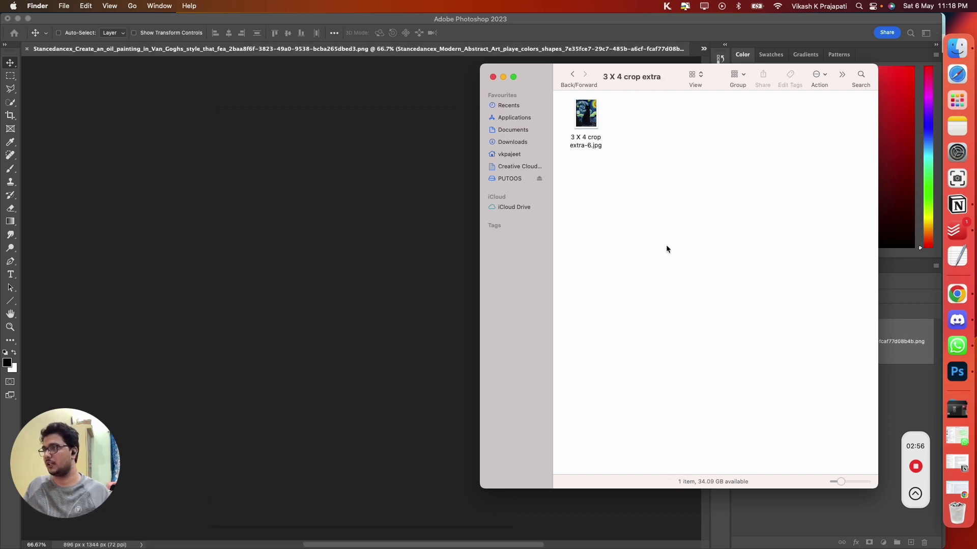
left_click_drag(838, 481, 864, 481)
left_click(708, 341)
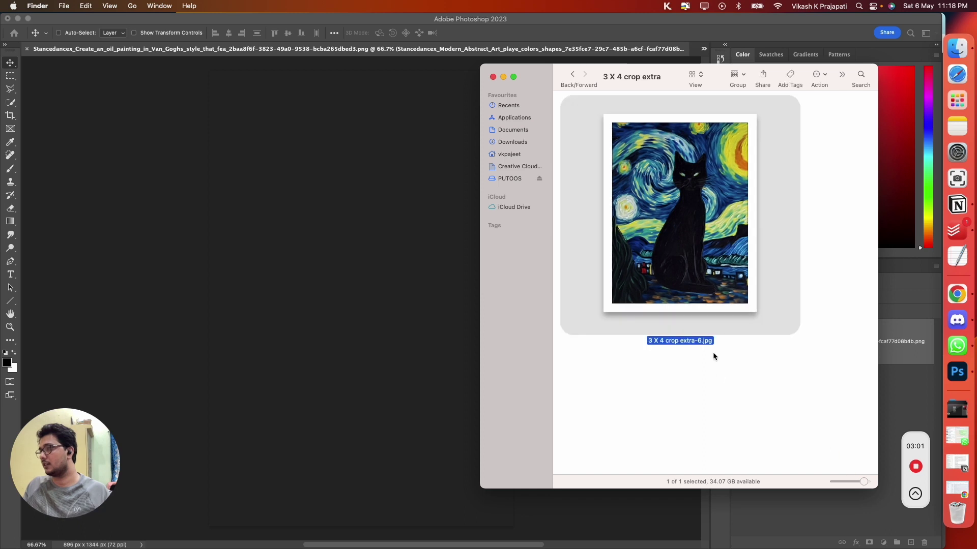
left_click(704, 398)
left_click(572, 74)
double_click(640, 113)
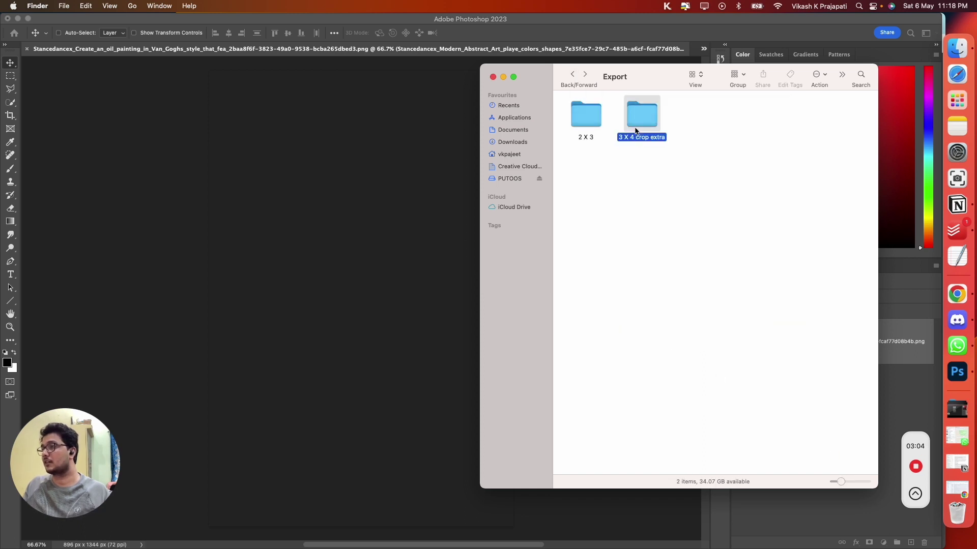
left_click(849, 482)
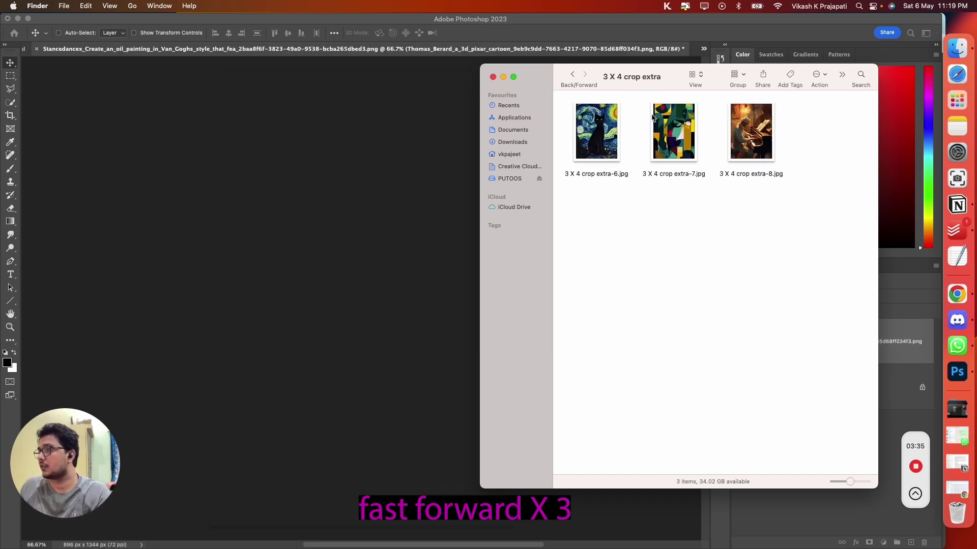
- Go back to the 2 X 3 folder and select 2 X 3-5.jpg
left_click(572, 74)
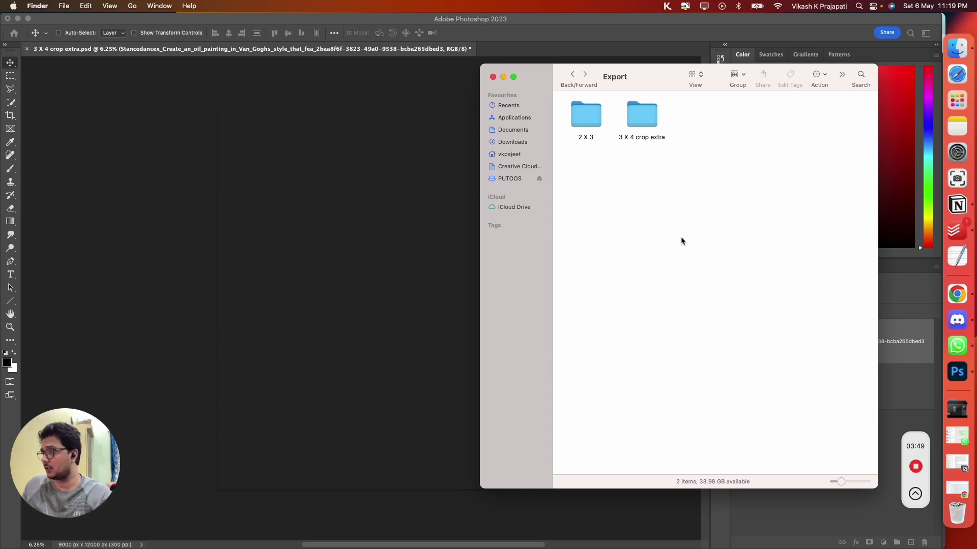
double_click(594, 126)
left_click(595, 390)
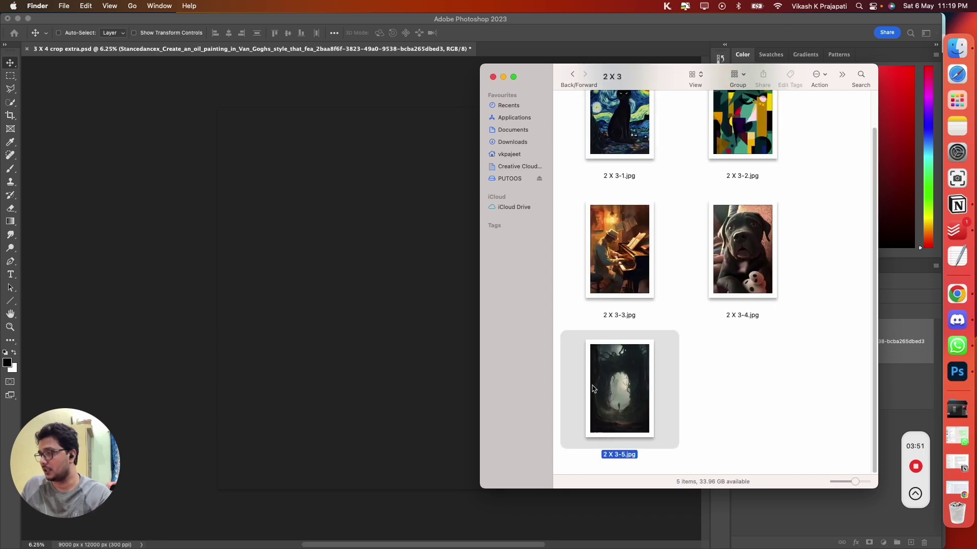
- Check the file information for 2 X 3-5.jpg, then close the info window
right_click(617, 386)
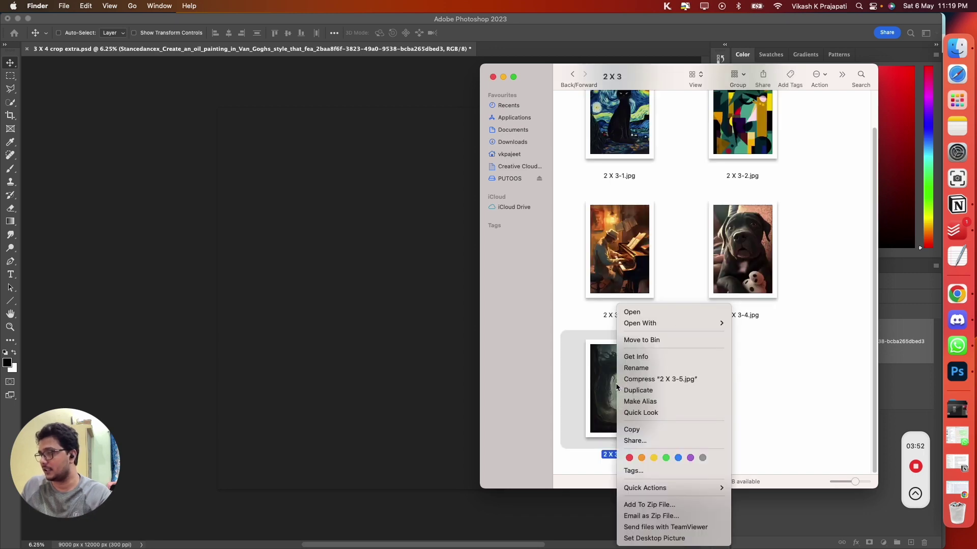
left_click(637, 357)
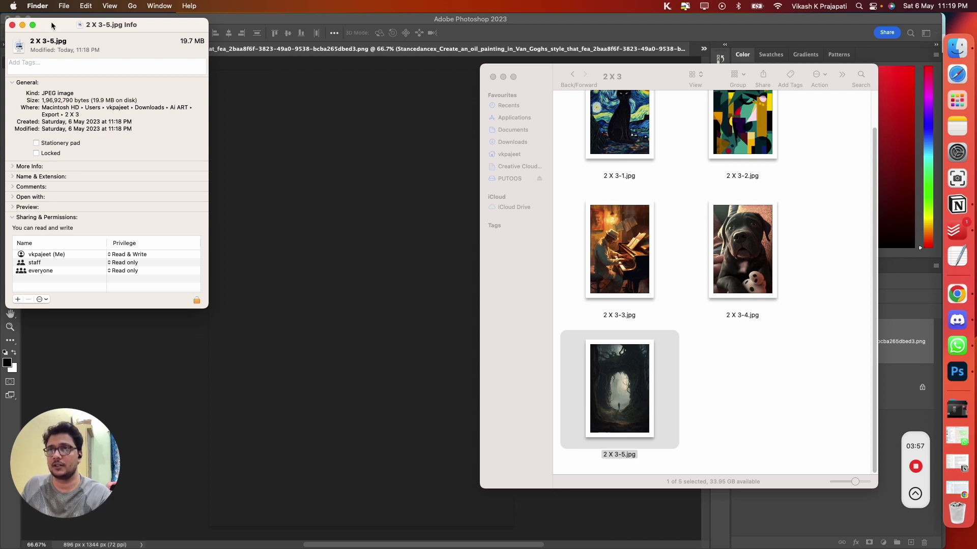
left_click_drag(53, 25, 475, 112)
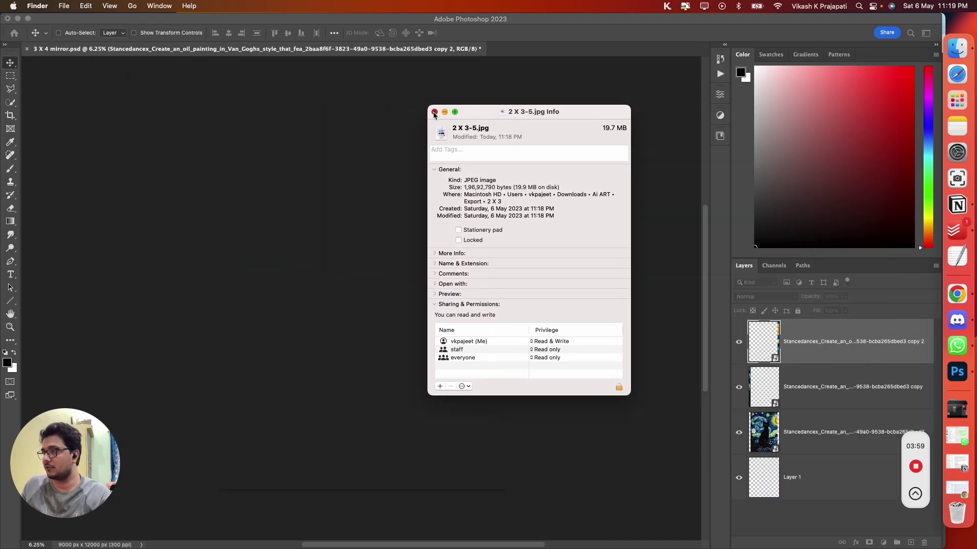
left_click(433, 113)
- Return to the Export folder, now filled with seven ratio template sub-folders
key("ctrl+Up")
key("ctrl+Up")
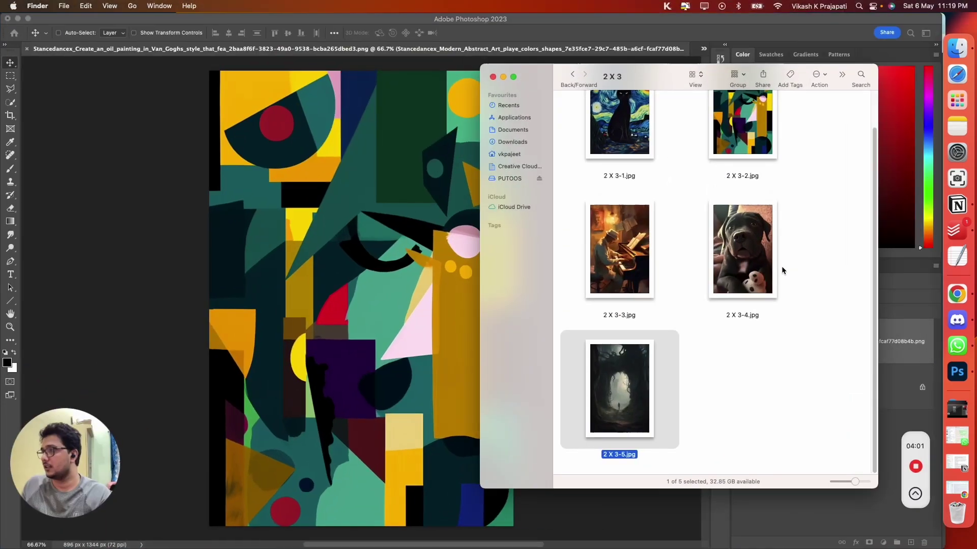
scroll(782, 267, "up", 3)
left_click(572, 75)
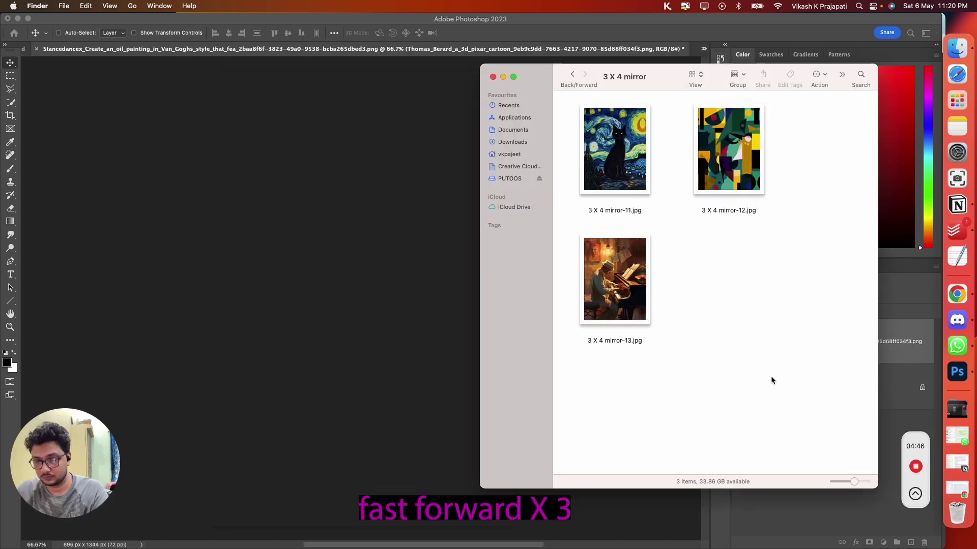
left_click(571, 74)
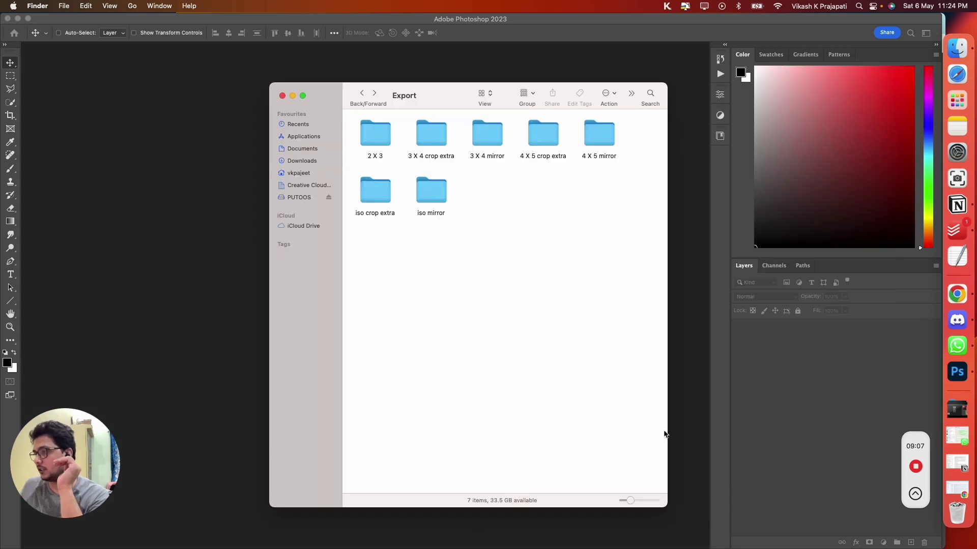
- Widen the Finder window and browse the 2 X 3 and 4 X 5 crop extra sub-folders
left_click_drag(669, 432, 757, 432)
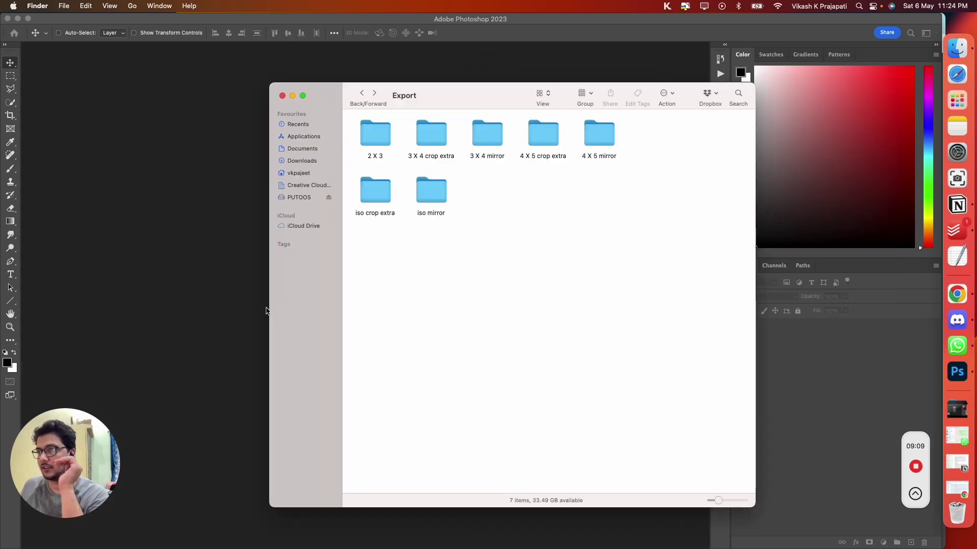
left_click_drag(265, 308, 117, 308)
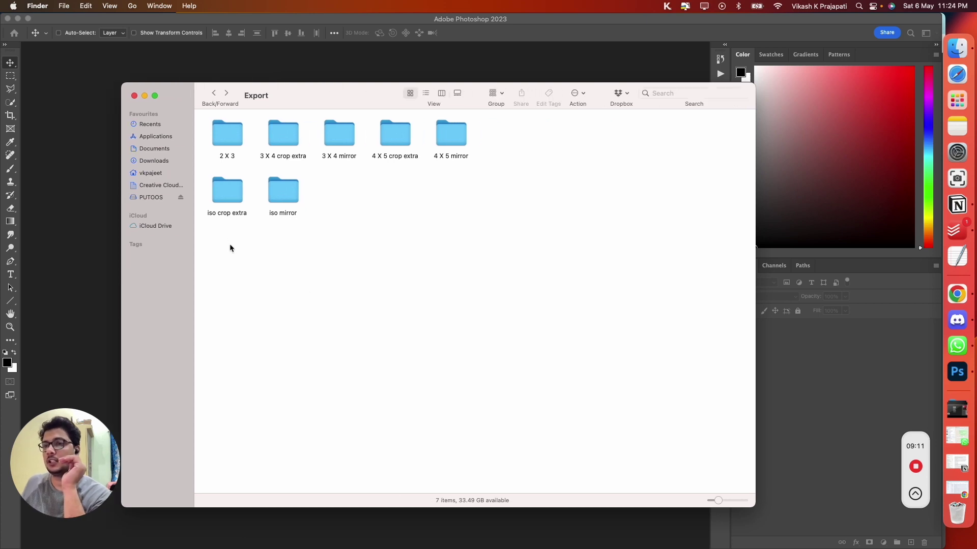
double_click(217, 132)
scroll(542, 300, "down", 2)
key("super+bracketleft")
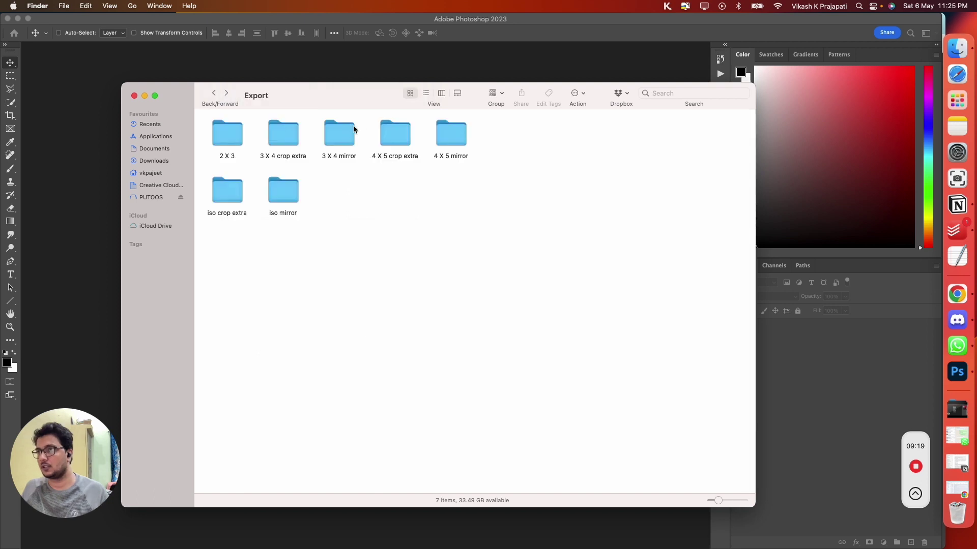
double_click(404, 137)
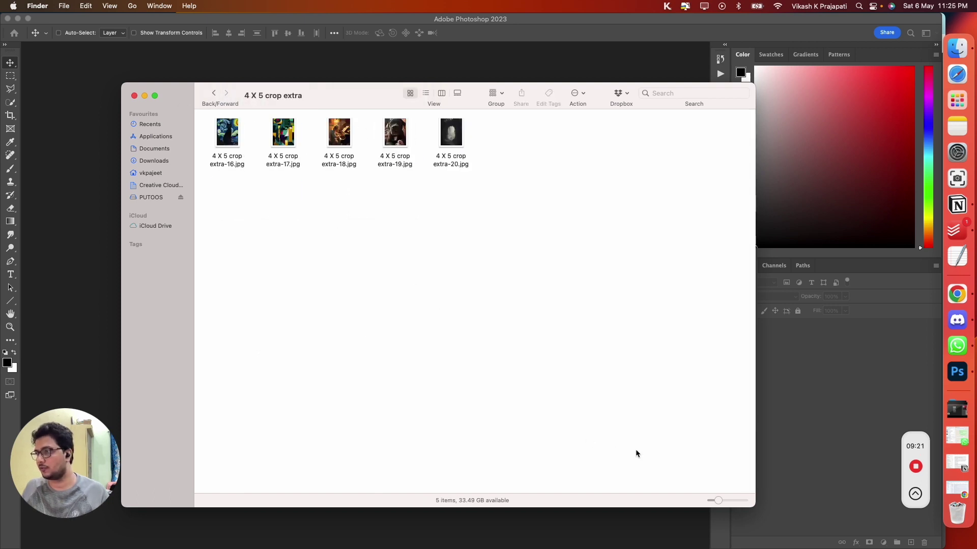
left_click(213, 93)
- Pick out the 2 X 3-3.jpg piano mockup and copy 3 X 4 crop extra-8.jpg into Export
double_click(222, 132)
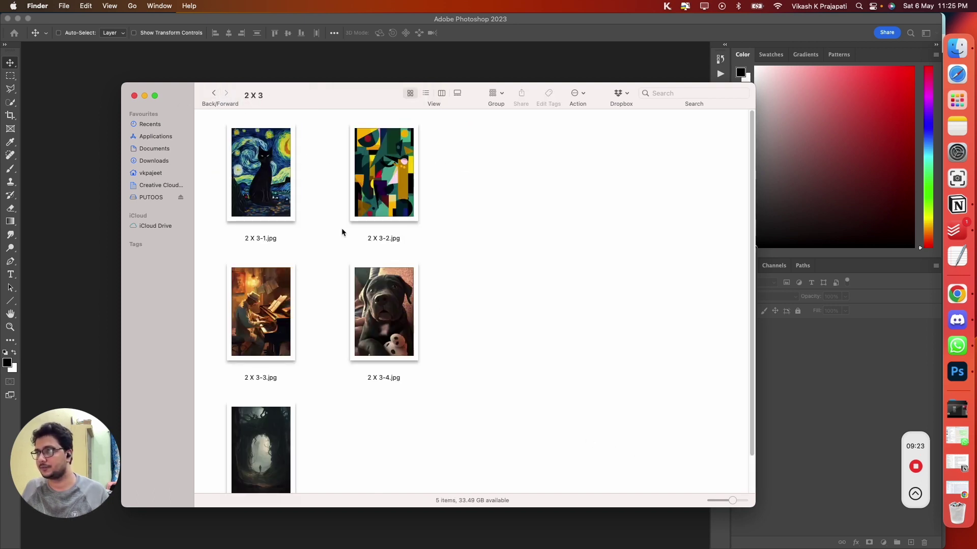
left_click(277, 315)
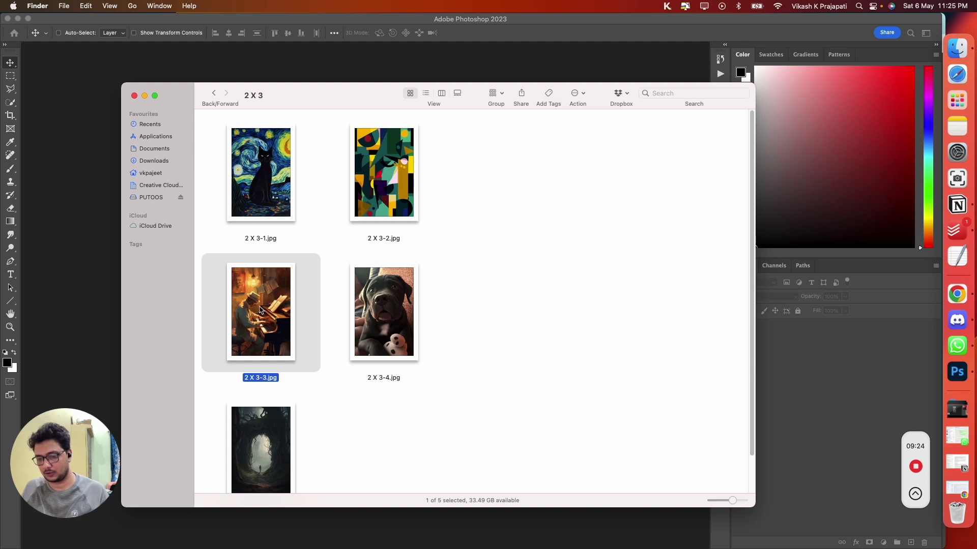
left_click(214, 94)
double_click(290, 144)
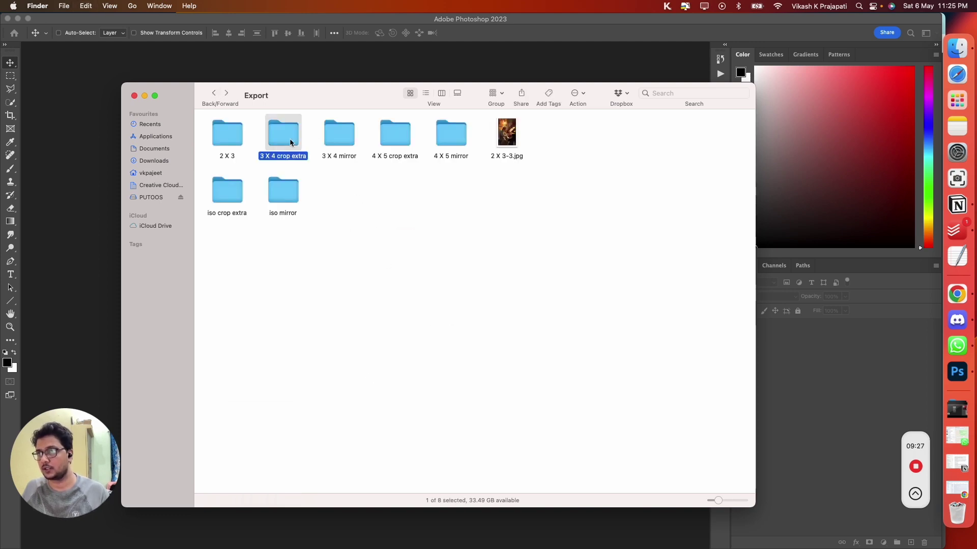
left_click(383, 161)
key("super+c")
key("super+bracketleft")
key("super+v")
- Copy the 3 X 4 mirror-13 and 4 X 5 crop extra-18 piano images into Export
key("Right")
key("super+Down")
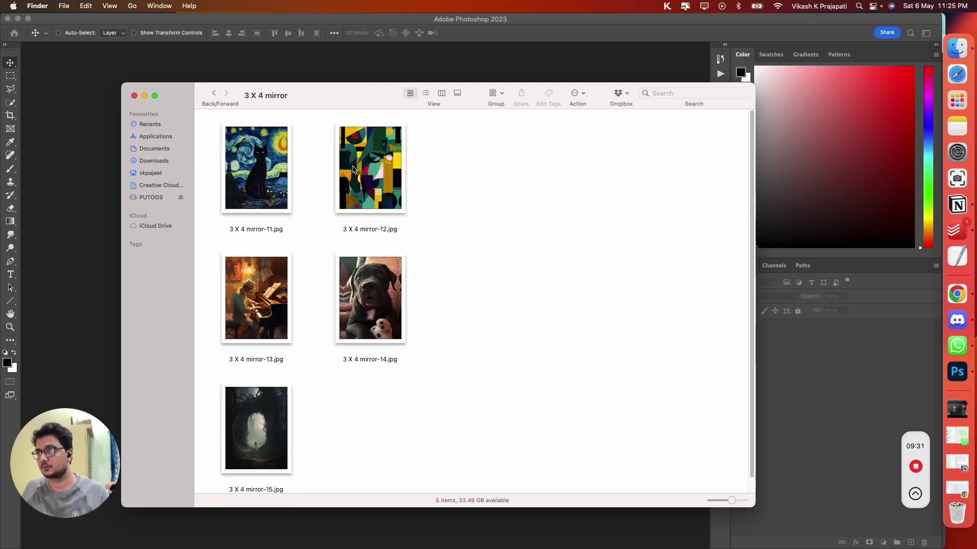
key("Down")
key("Down")
key("super+c")
key("super+bracketleft")
key("super+v")
double_click(396, 121)
left_click(349, 133)
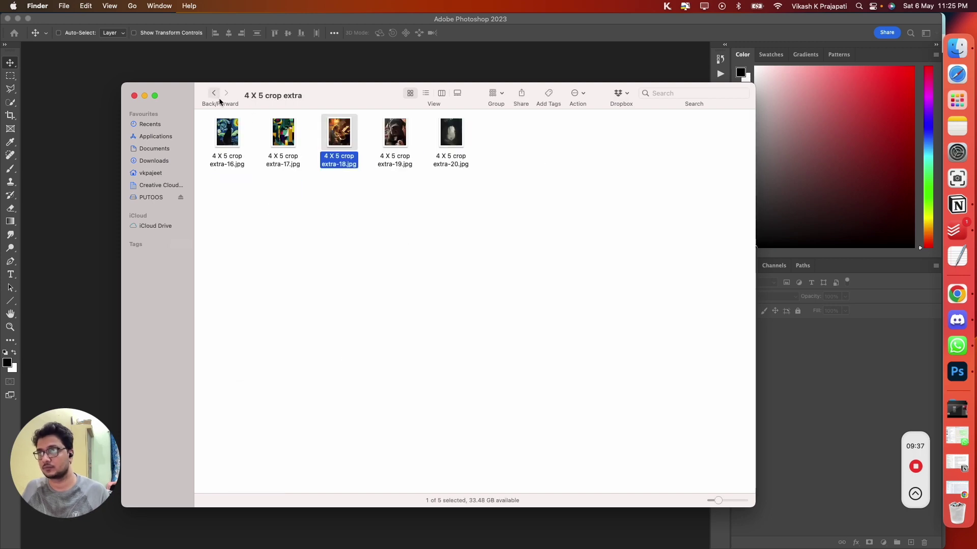
key("super+c")
left_click(214, 93)
key("super+v")
- Copy the 4 X 5 mirror-23 and iso crop extra-28 piano images into Export
double_click(451, 135)
left_click(413, 175)
key("super+c")
key("super+bracketleft")
key("super+v")
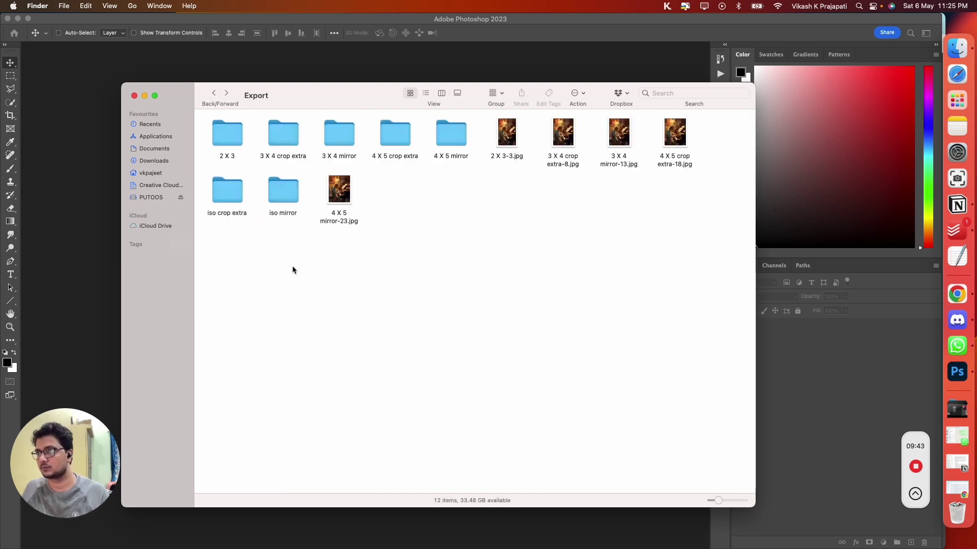
double_click(227, 188)
left_click(417, 162)
key("super+c")
left_click(208, 94)
key("super+v")
- Add the iso mirror piano image to Export and show the folder as a full-screen gallery
key("Right")
key("super+Down")
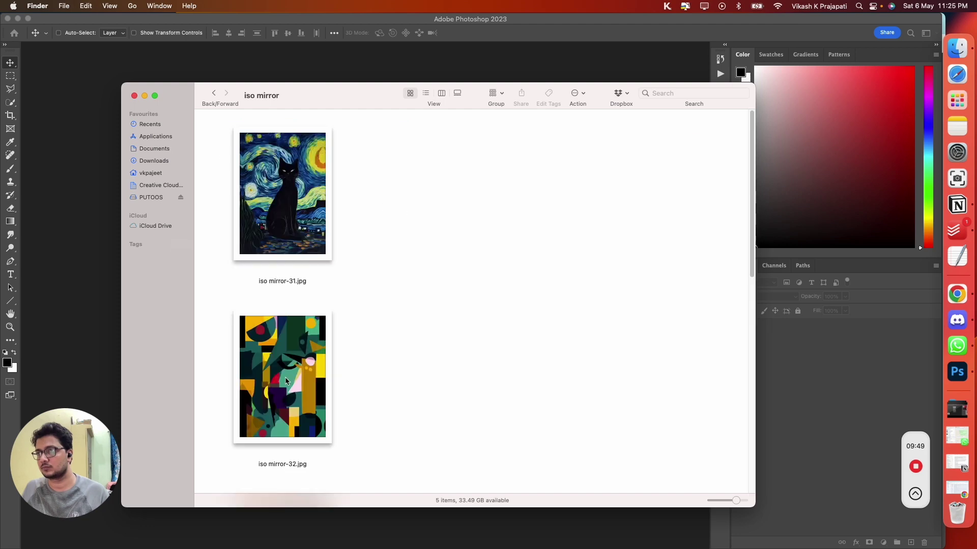
key("Down")
key("Down")
key("Down")
key("super+bracketleft")
key("super+v")
key("super+4")
key("ctrl+super+f")
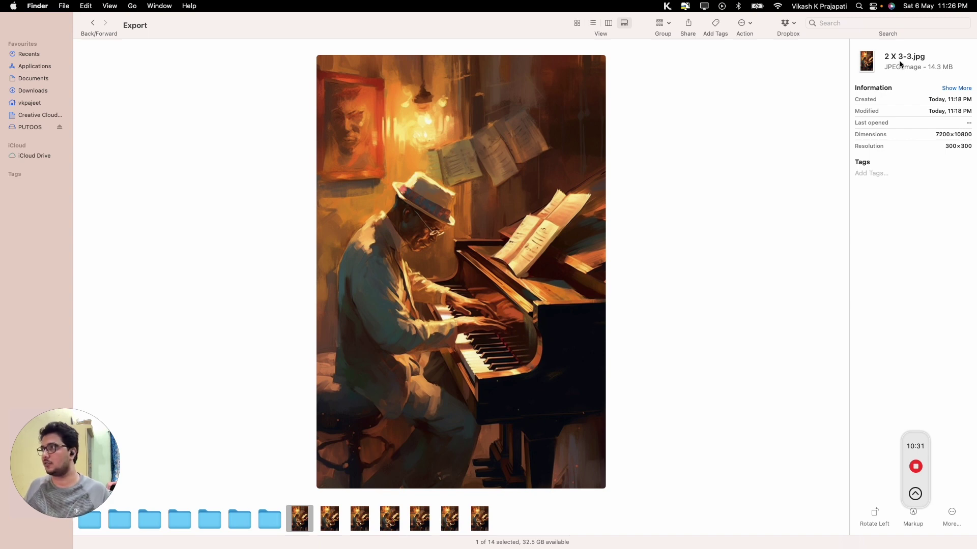
key("Right")
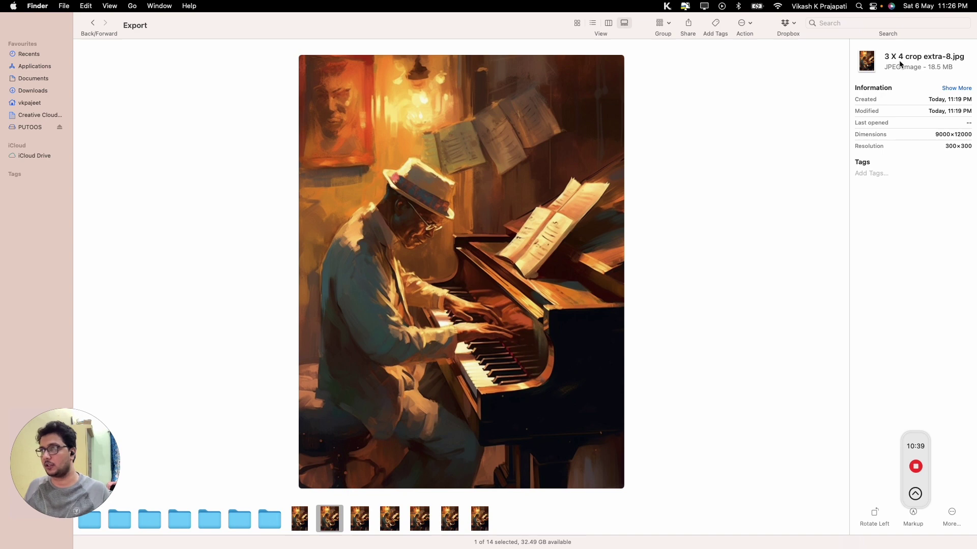
key("Right")
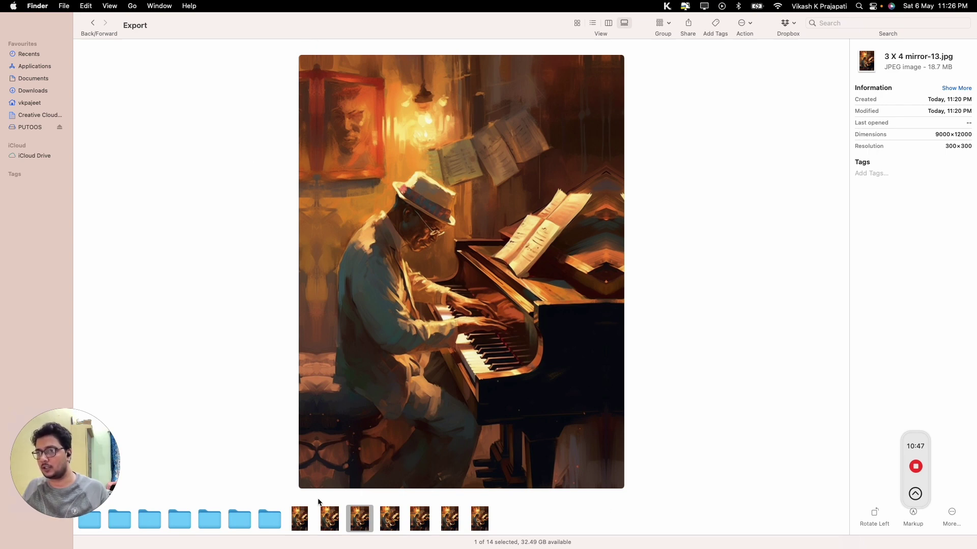
key("Right")
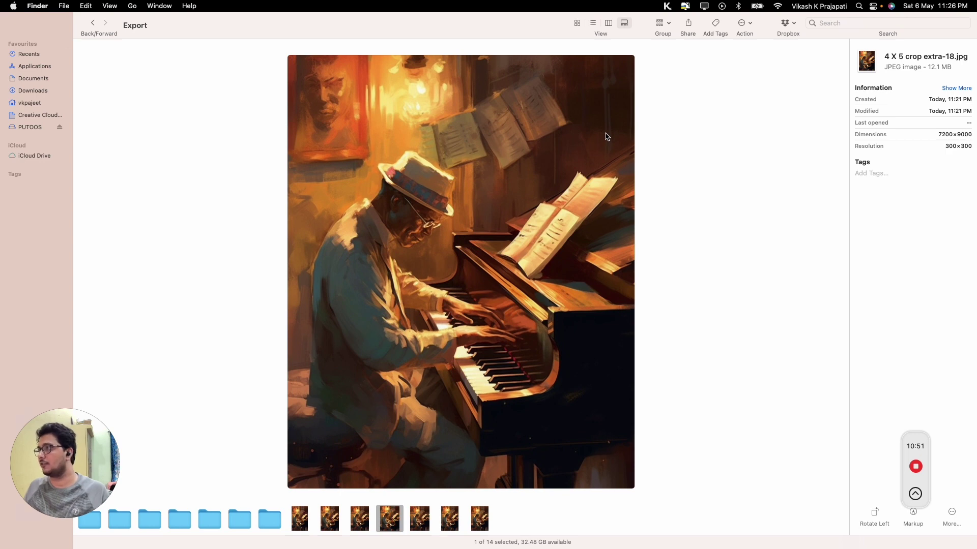
key("Right")
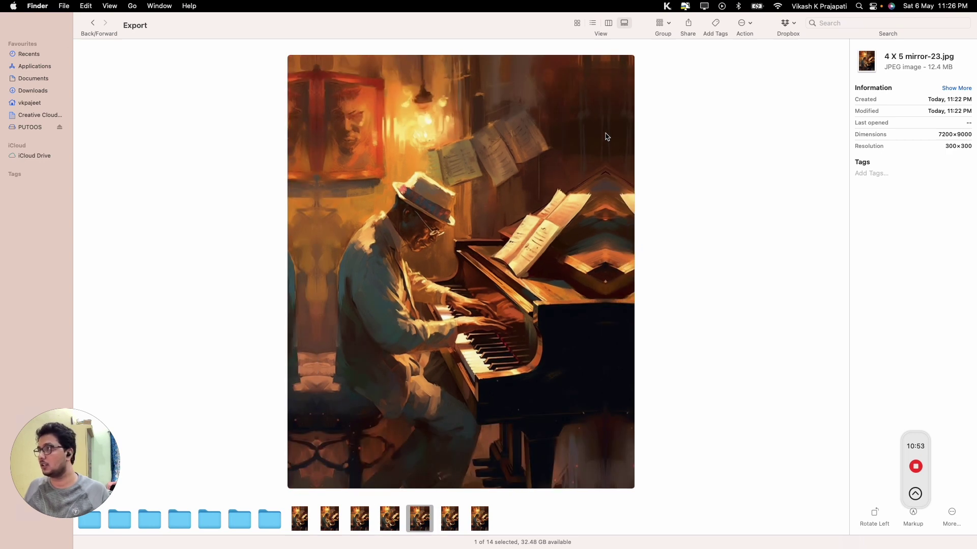
key("Right")
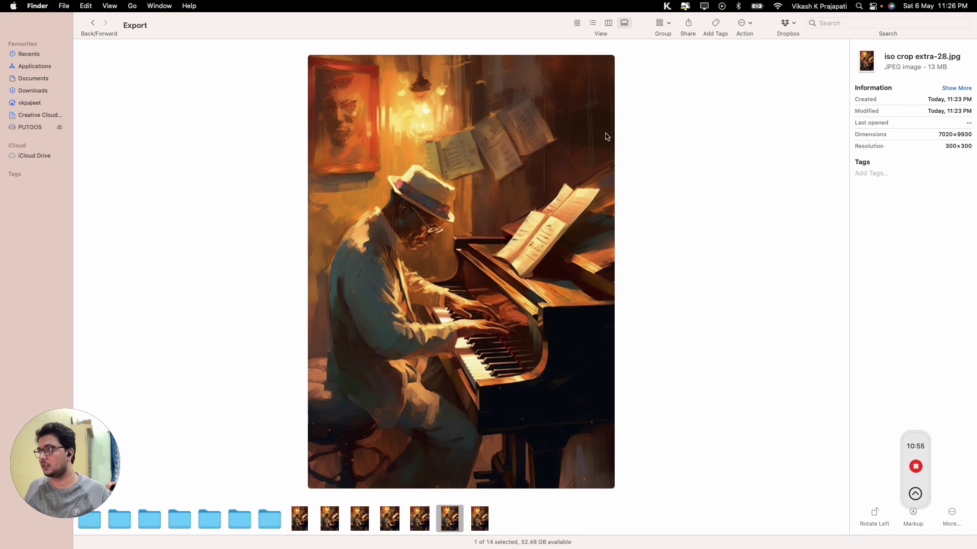
key("Right")
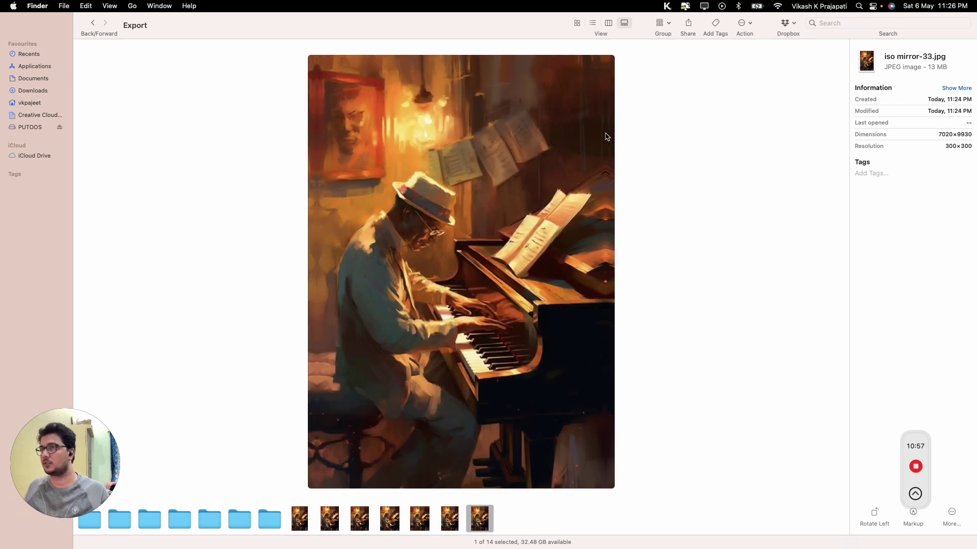
key("Left")
key("Left")
key("Left")
key("Left")
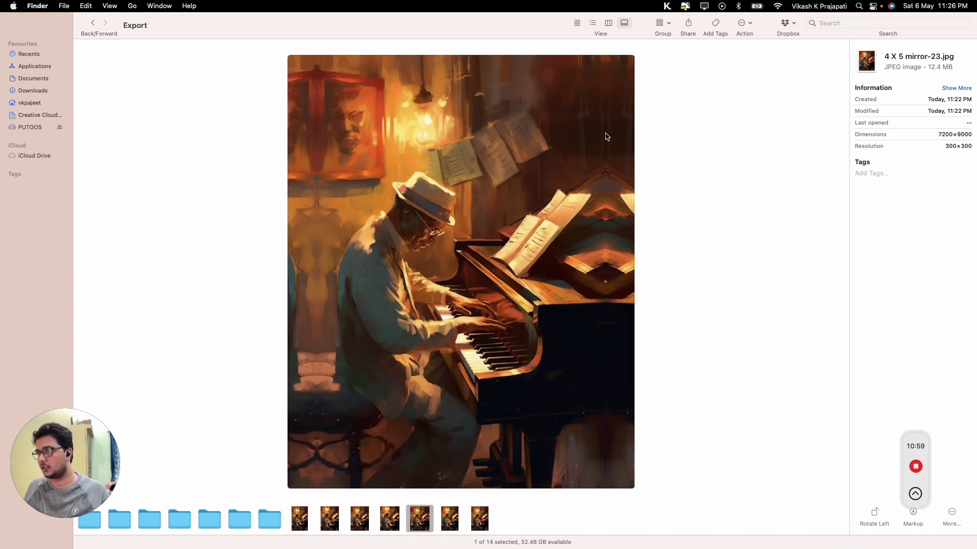
key("Left")
key("Left")
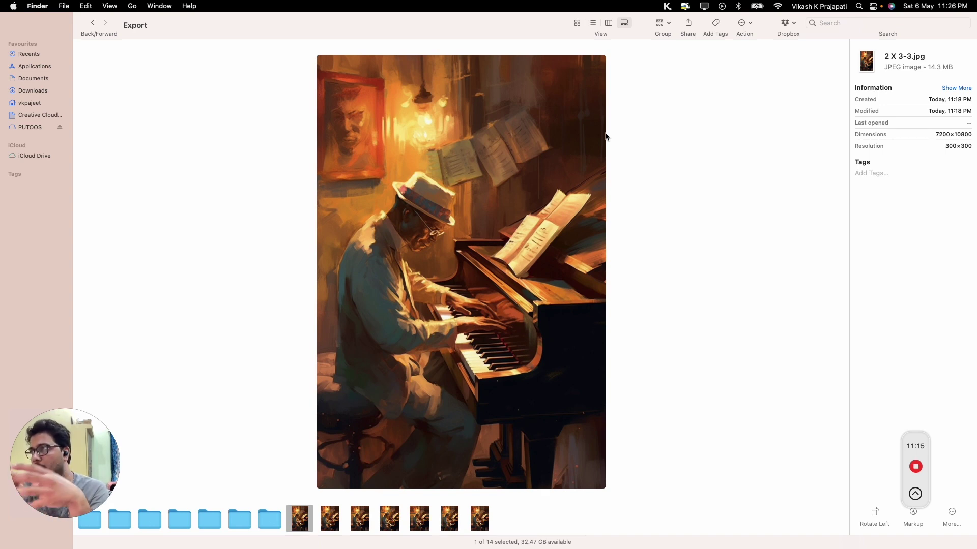
- Return Finder to Icon view and bring up Chrome's Etsy Wall Art Size Guide image
left_click(577, 22)
left_click(596, 186)
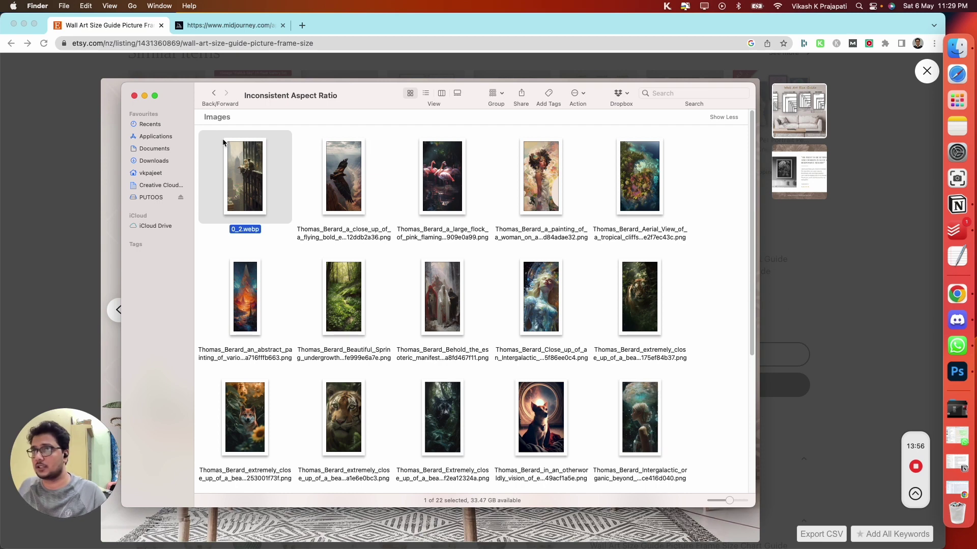
left_click(107, 190)
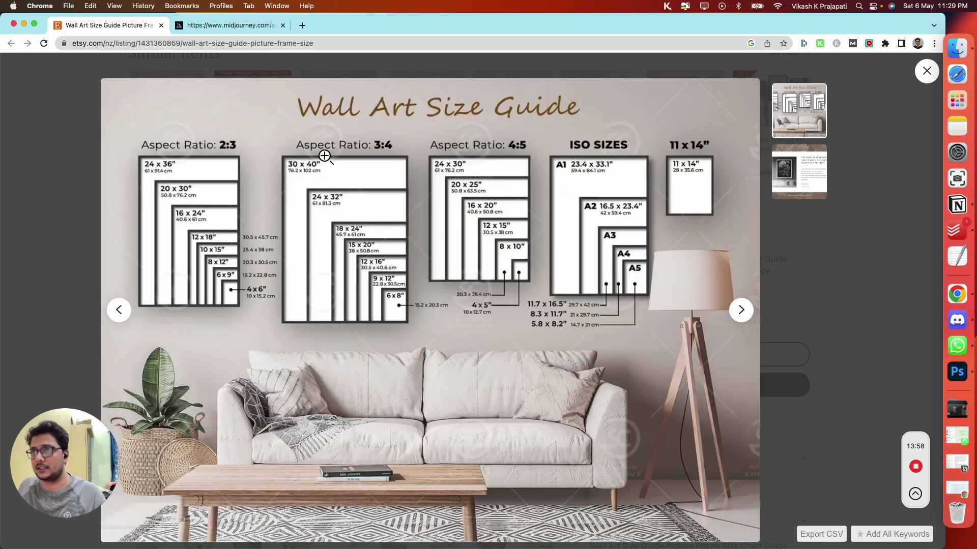